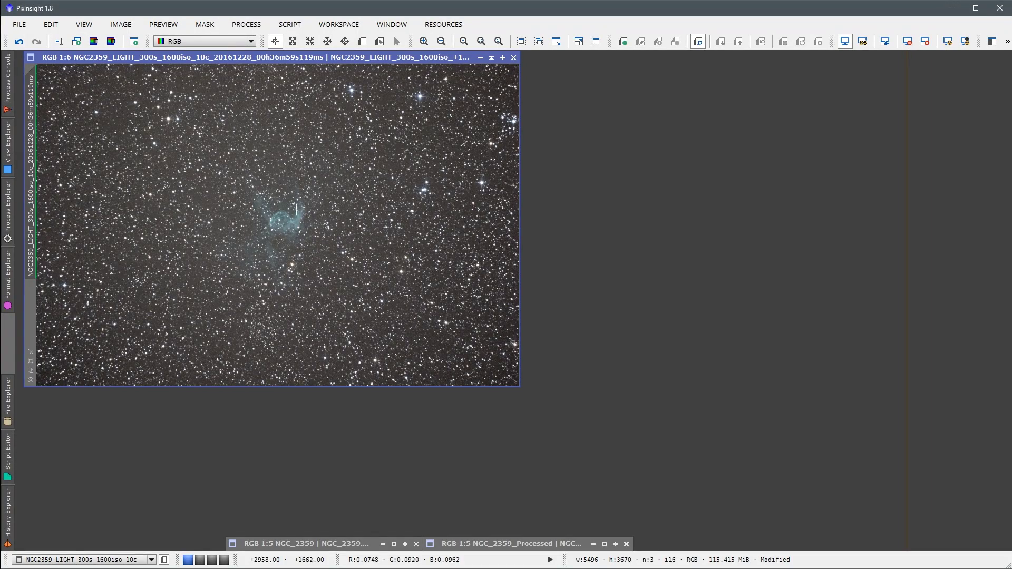
Restore the iconized stacked NGC_2359 image and place it beside the single light frame.
{"action": "scroll", "coordinate": [298, 241], "scroll_direction": "down", "scroll_amount": 1}
{"action": "scroll", "coordinate": [298, 241], "scroll_direction": "up", "scroll_amount": 5}
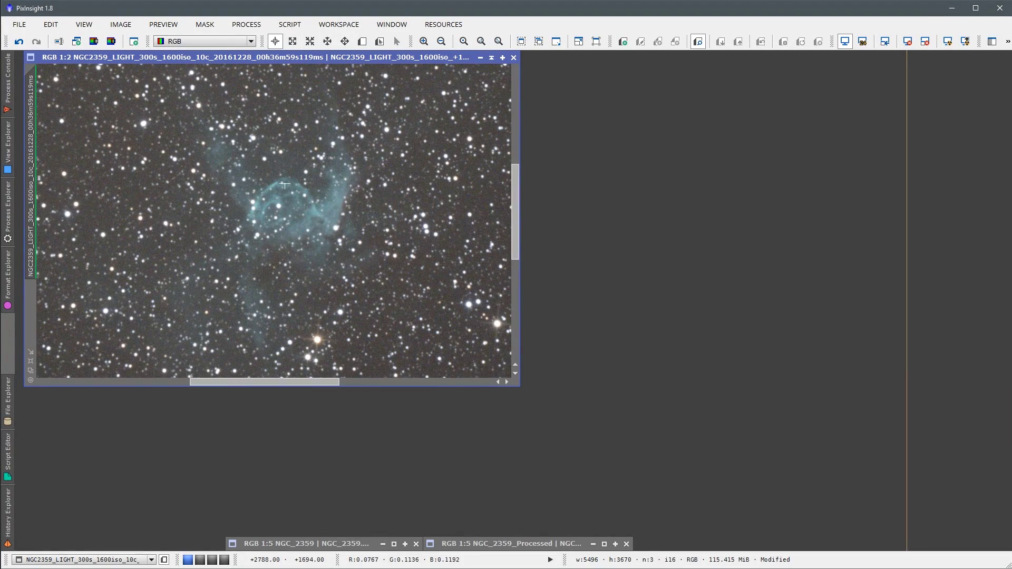
{"action": "scroll", "coordinate": [291, 258], "scroll_direction": "down", "scroll_amount": 4}
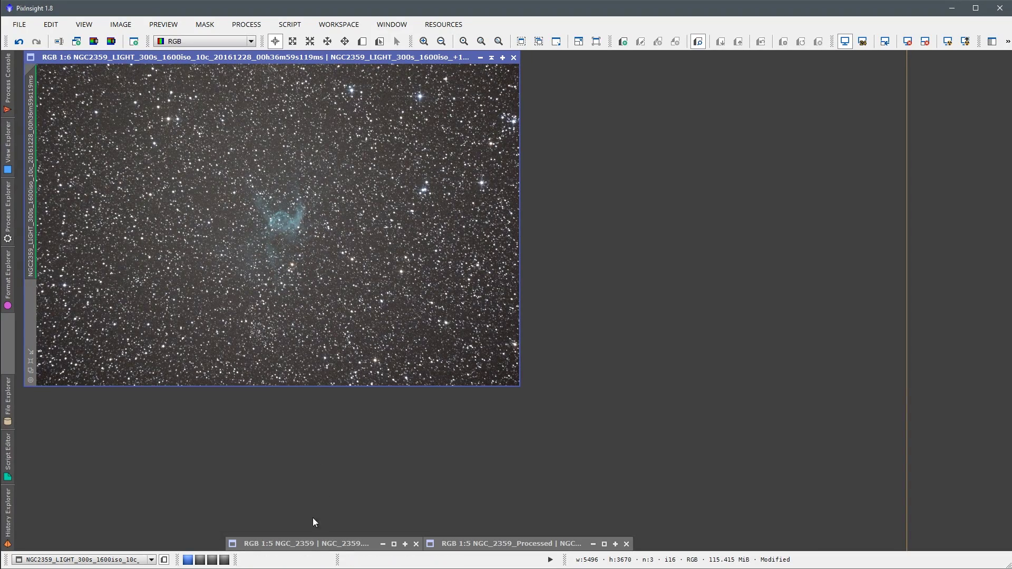
{"action": "double_click", "coordinate": [311, 544]}
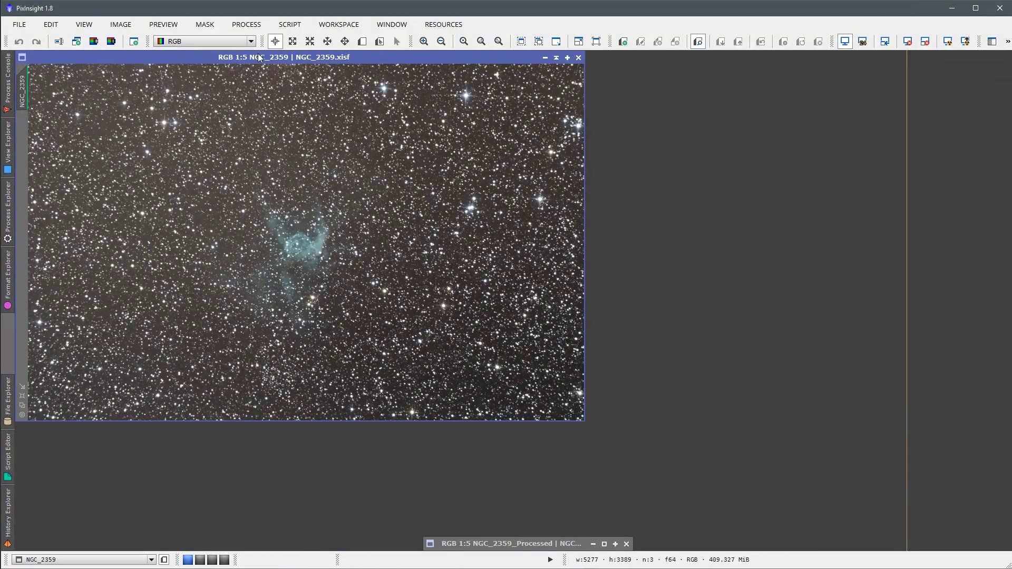
{"action": "left_click_drag", "start_coordinate": [257, 55], "coordinate": [277, 58]}
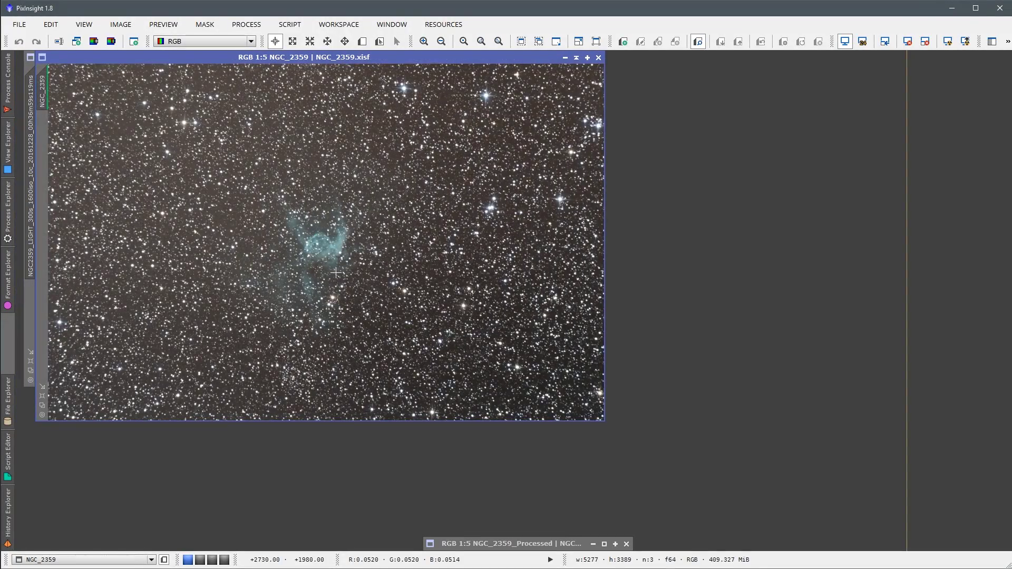
{"action": "scroll", "coordinate": [301, 95], "scroll_direction": "up", "scroll_amount": 5}
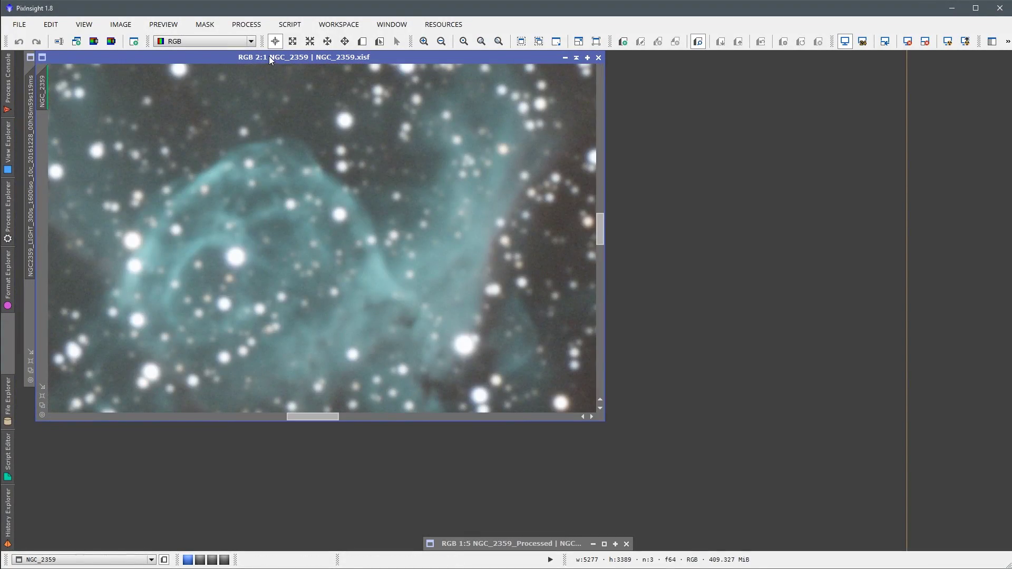
{"action": "left_click_drag", "start_coordinate": [268, 56], "coordinate": [645, 68]}
{"action": "left_click", "coordinate": [295, 224]}
Zoom both views to 2:1 and pan the stacked image to match the light frame.
{"action": "scroll", "coordinate": [294, 225], "scroll_direction": "up", "scroll_amount": 6}
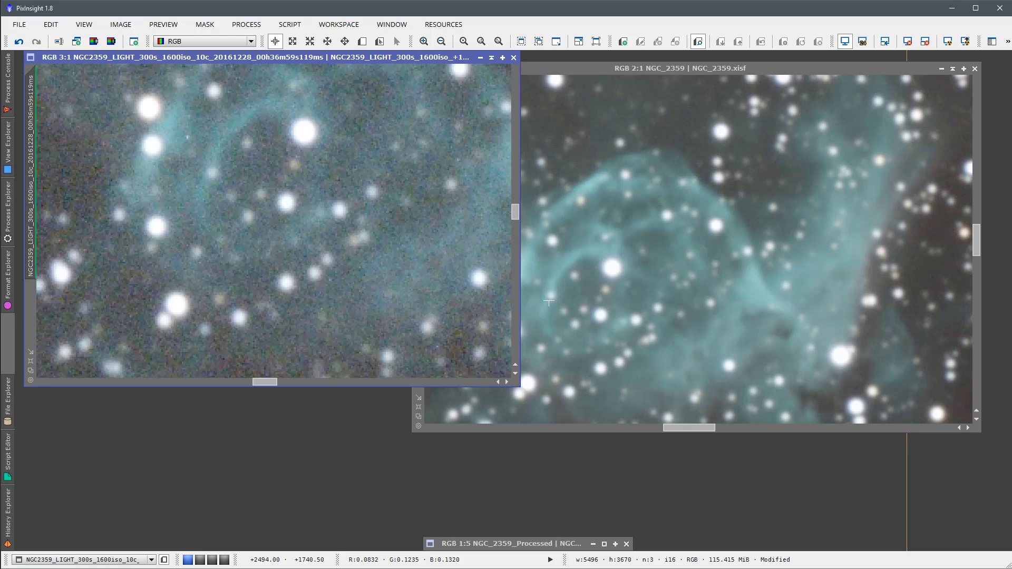
{"action": "scroll", "coordinate": [294, 224], "scroll_direction": "down", "scroll_amount": 3}
{"action": "scroll", "coordinate": [331, 298], "scroll_direction": "up", "scroll_amount": 1}
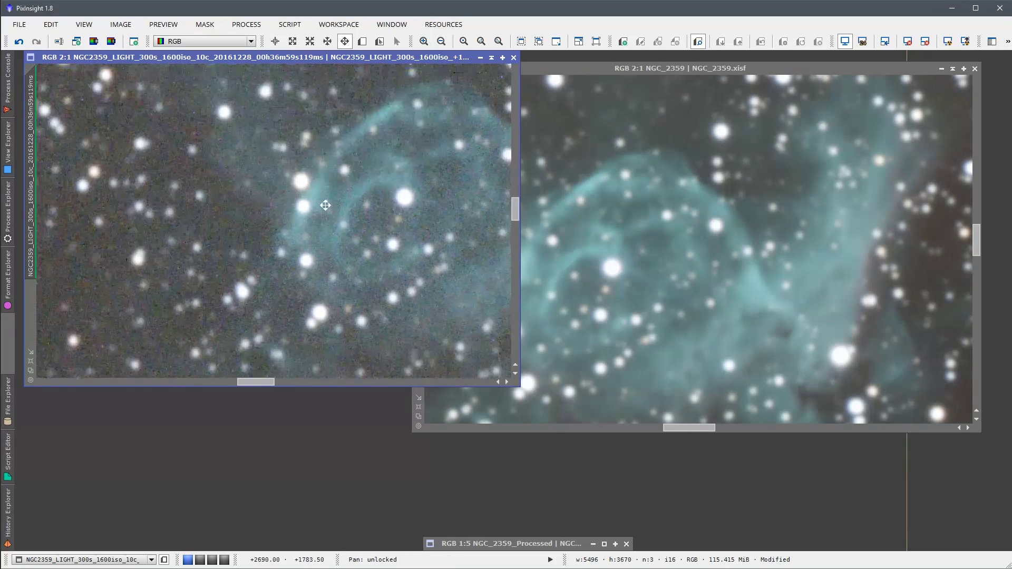
{"action": "left_click", "coordinate": [580, 238]}
{"action": "key", "text": "space"}
{"action": "left_click_drag", "start_coordinate": [580, 237], "coordinate": [756, 230]}
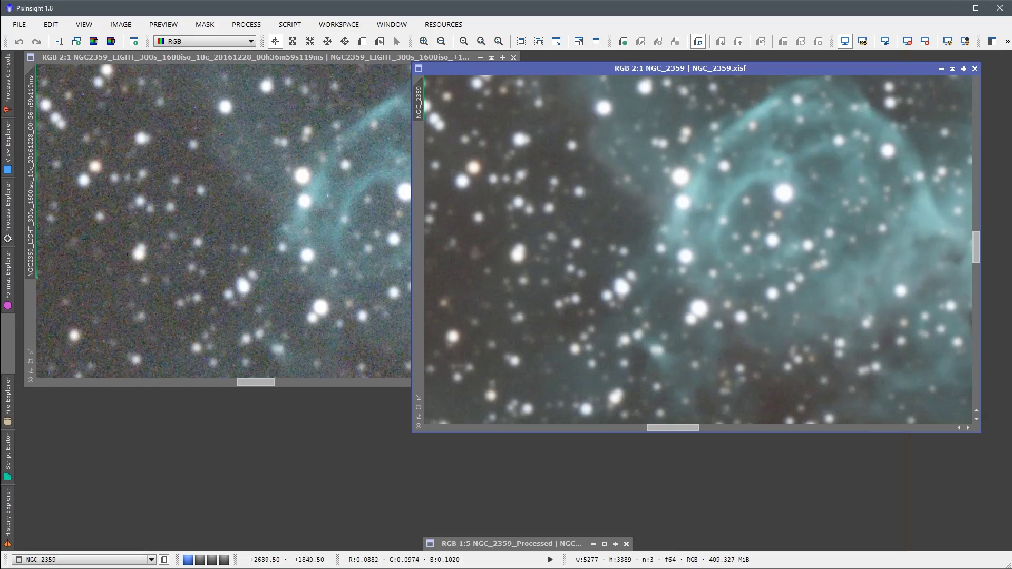
{"action": "scroll", "coordinate": [708, 277], "scroll_direction": "down", "scroll_amount": 3}
{"action": "scroll", "coordinate": [708, 278], "scroll_direction": "down", "scroll_amount": 1}
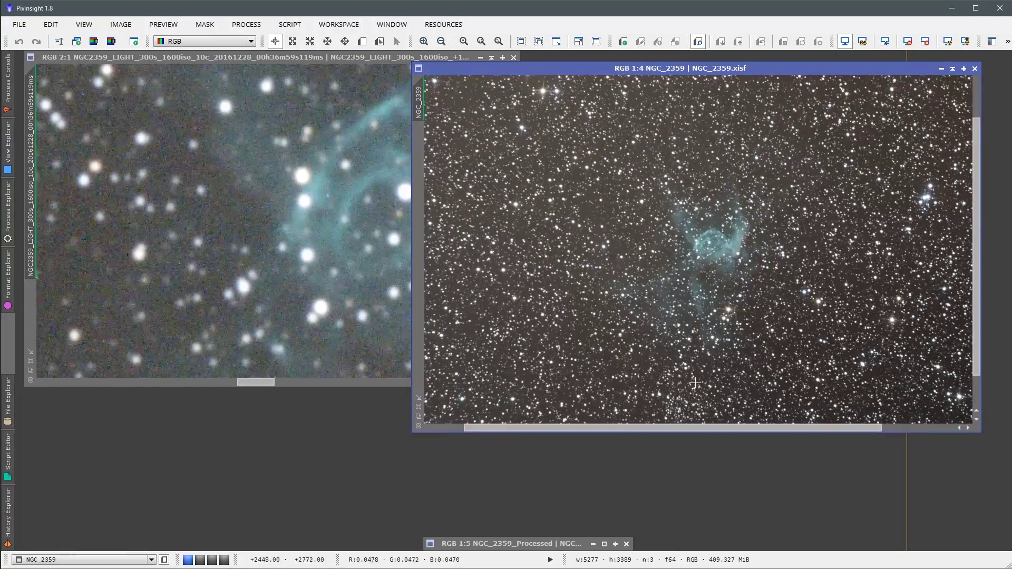
Restore NGC_2359_Processed and pan it to inspect the top of the nebula.
{"action": "double_click", "coordinate": [557, 545]}
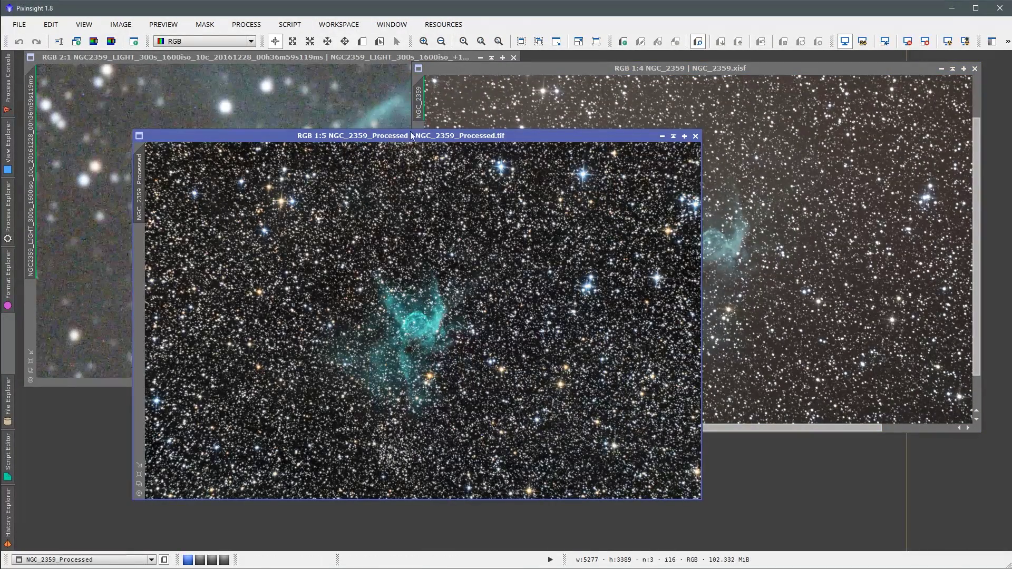
{"action": "left_click_drag", "start_coordinate": [411, 138], "coordinate": [397, 92]}
{"action": "scroll", "coordinate": [422, 308], "scroll_direction": "up", "scroll_amount": 3}
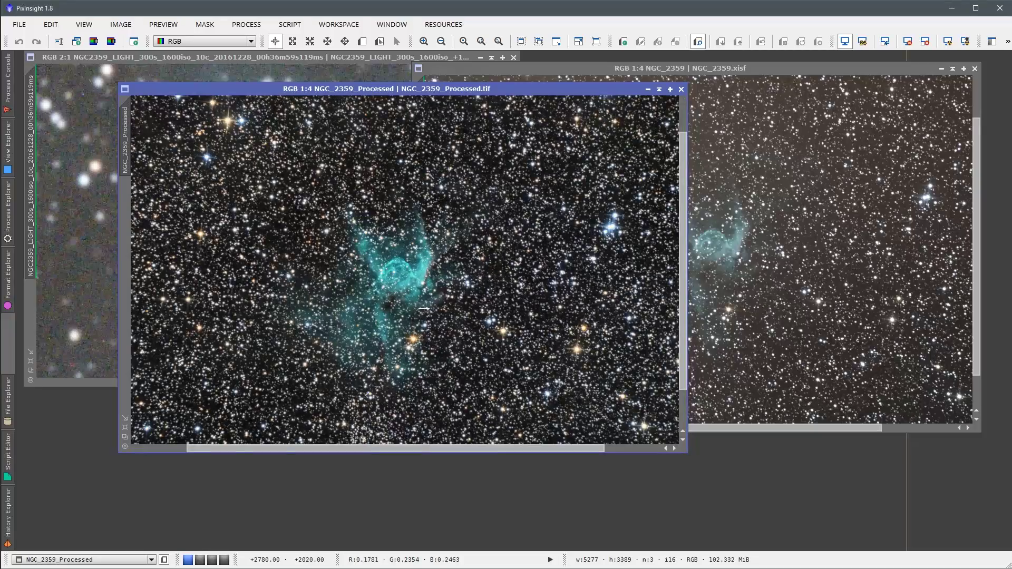
{"action": "key", "text": "alt+n"}
{"action": "left_click_drag", "start_coordinate": [412, 353], "coordinate": [383, 272]}
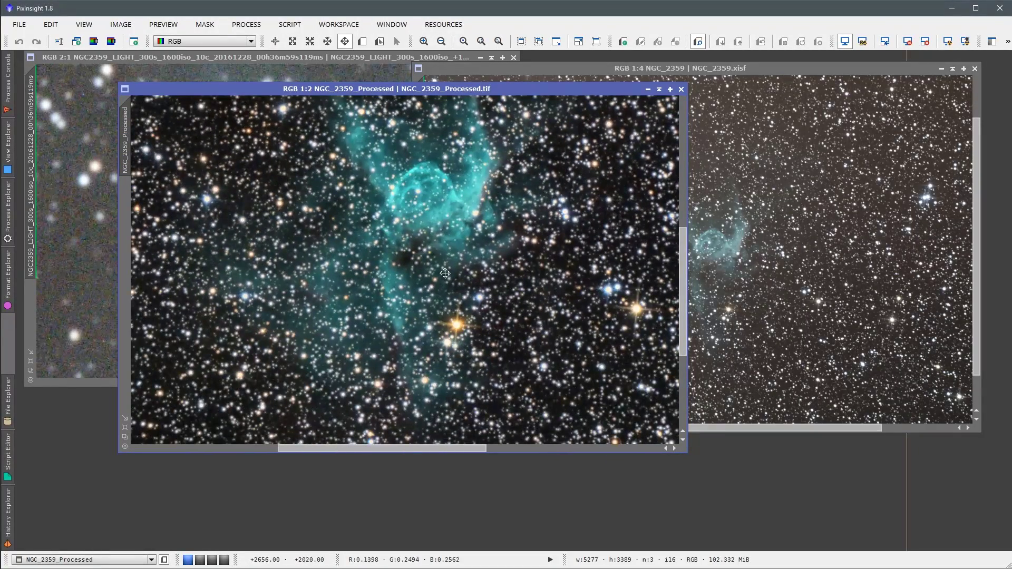
{"action": "key", "text": "alt+r"}
{"action": "scroll", "coordinate": [388, 292], "scroll_direction": "down", "scroll_amount": 4}
{"action": "scroll", "coordinate": [388, 292], "scroll_direction": "up", "scroll_amount": 1}
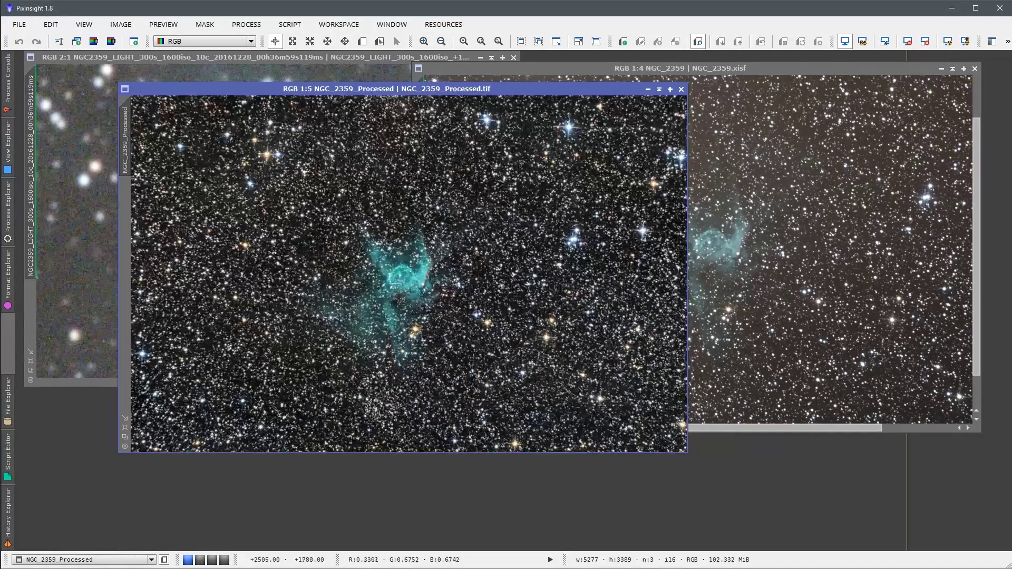
Iconize the processed and stacked images, then close the unsaved light frame, answering Yes.
{"action": "left_click", "coordinate": [648, 89]}
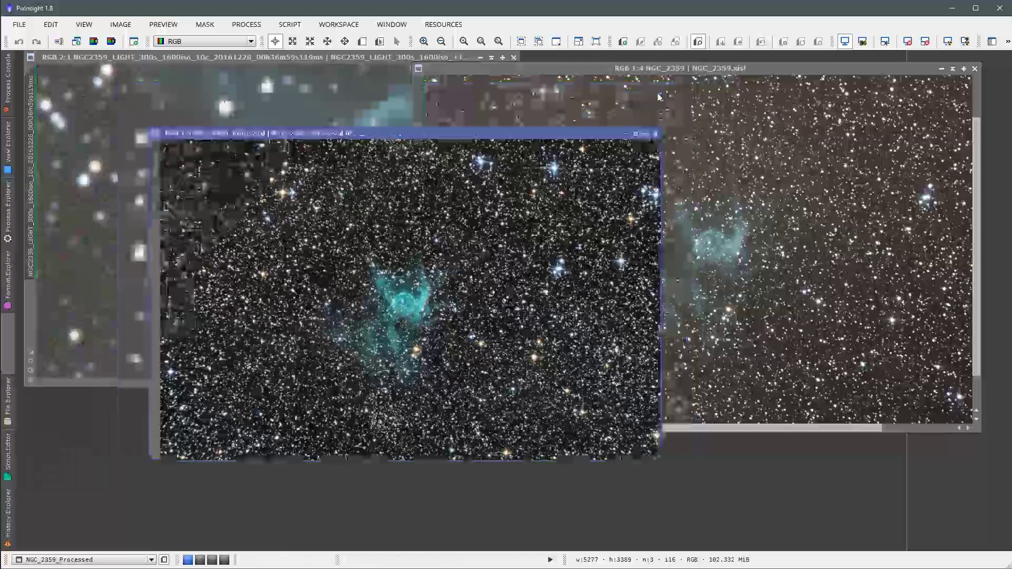
{"action": "left_click", "coordinate": [941, 68]}
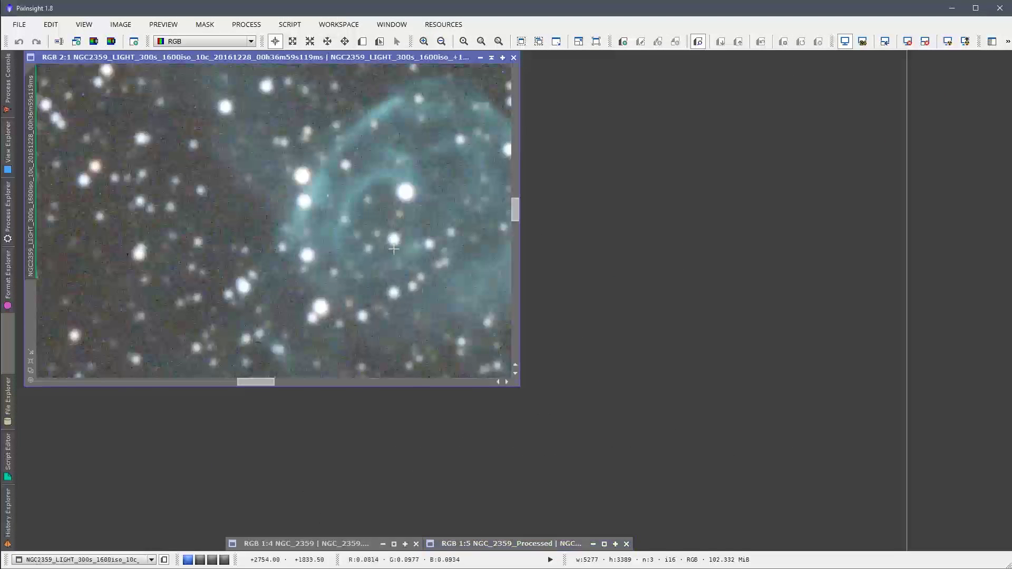
{"action": "scroll", "coordinate": [279, 218], "scroll_direction": "down", "scroll_amount": 2}
{"action": "left_click", "coordinate": [514, 57]}
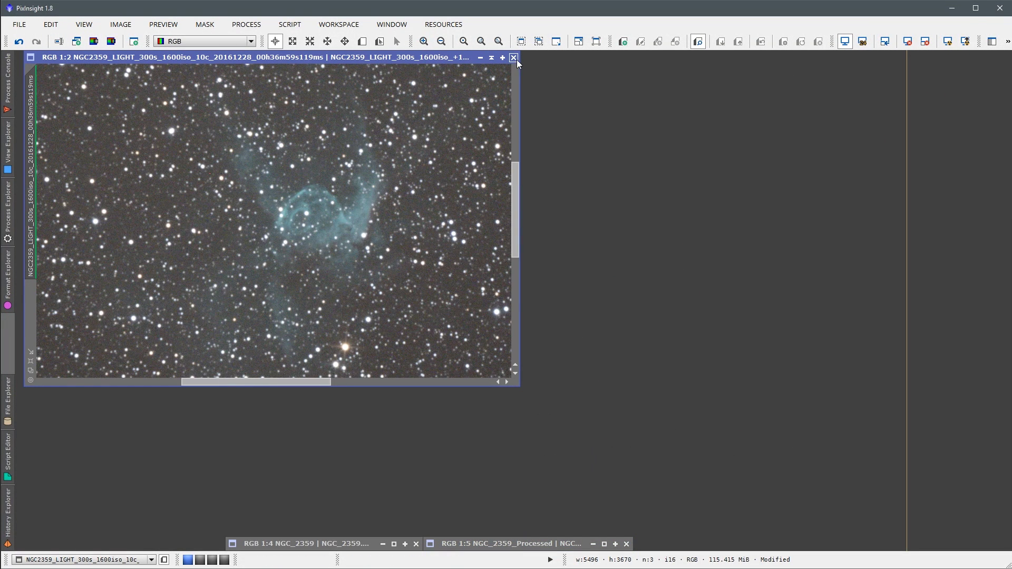
{"action": "left_click", "coordinate": [482, 316]}
Close the processed NGC_2359 image and switch to the browser tutorial.
{"action": "double_click", "coordinate": [506, 543]}
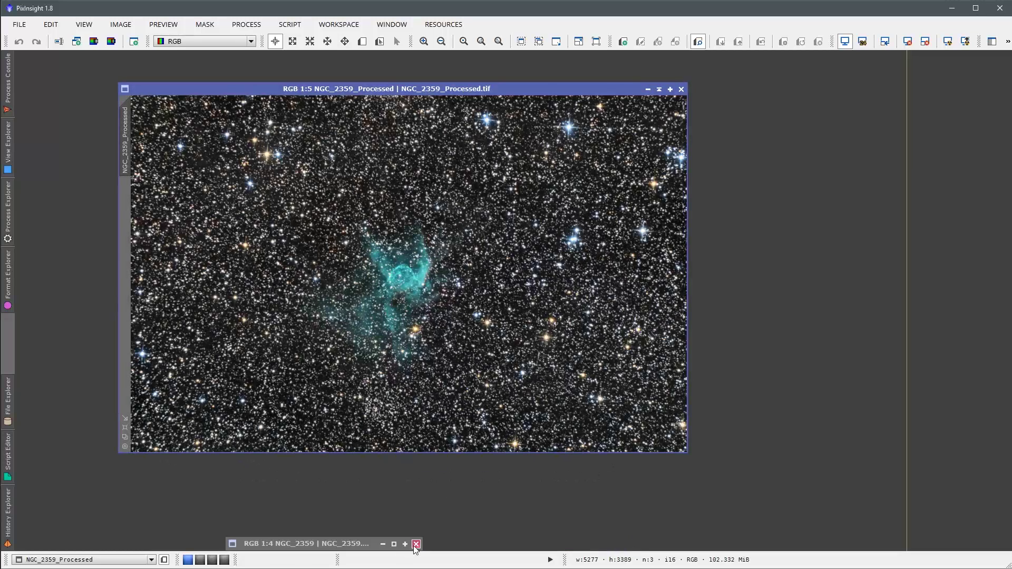
{"action": "left_click", "coordinate": [681, 89]}
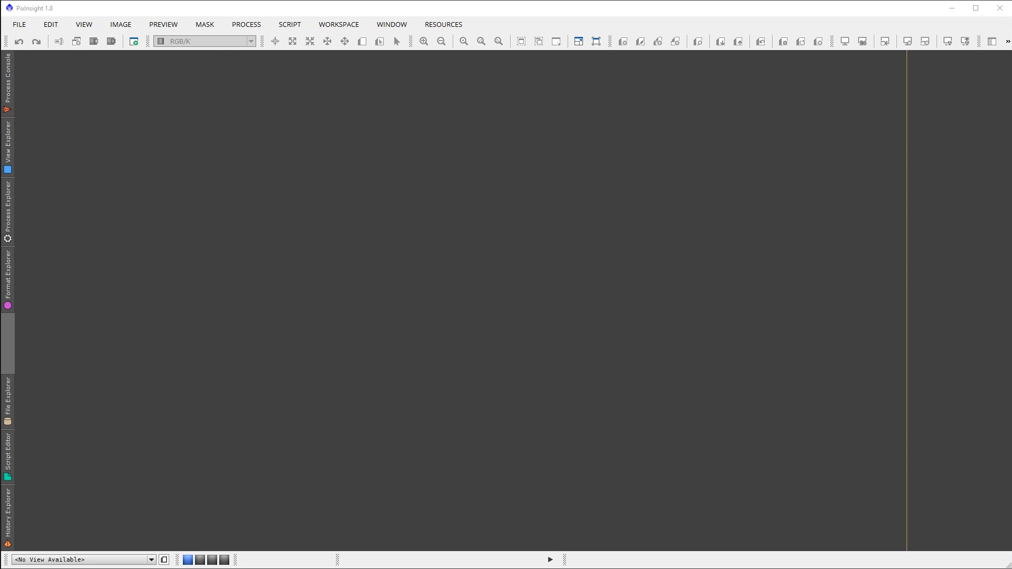
{"action": "key", "text": "alt+Tab"}
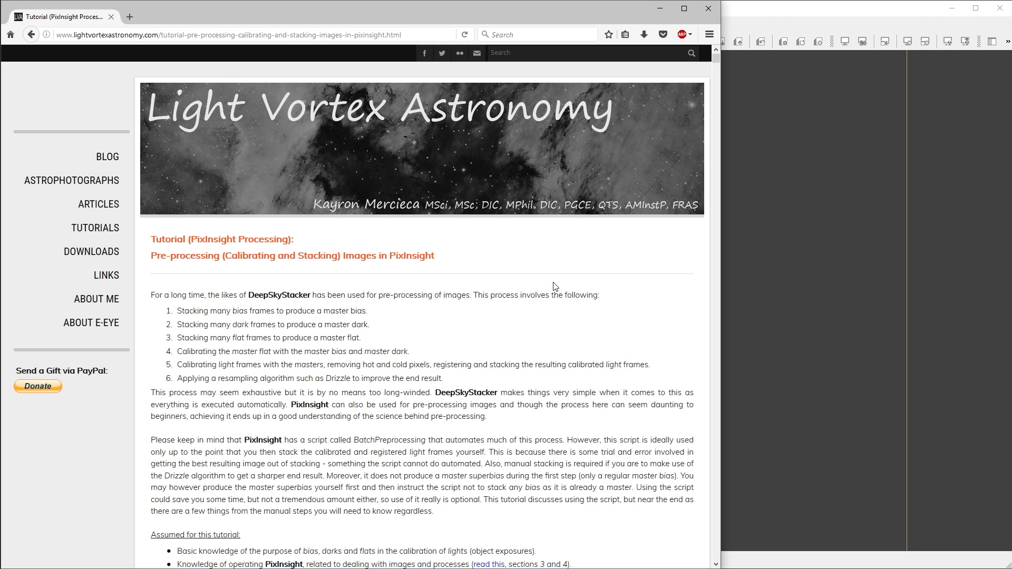
Scroll the Light Vortex pre-processing tutorial to its Contents table, then minimize Firefox.
{"action": "scroll", "coordinate": [538, 271], "scroll_direction": "down", "scroll_amount": 5}
{"action": "scroll", "coordinate": [536, 269], "scroll_direction": "down", "scroll_amount": 3}
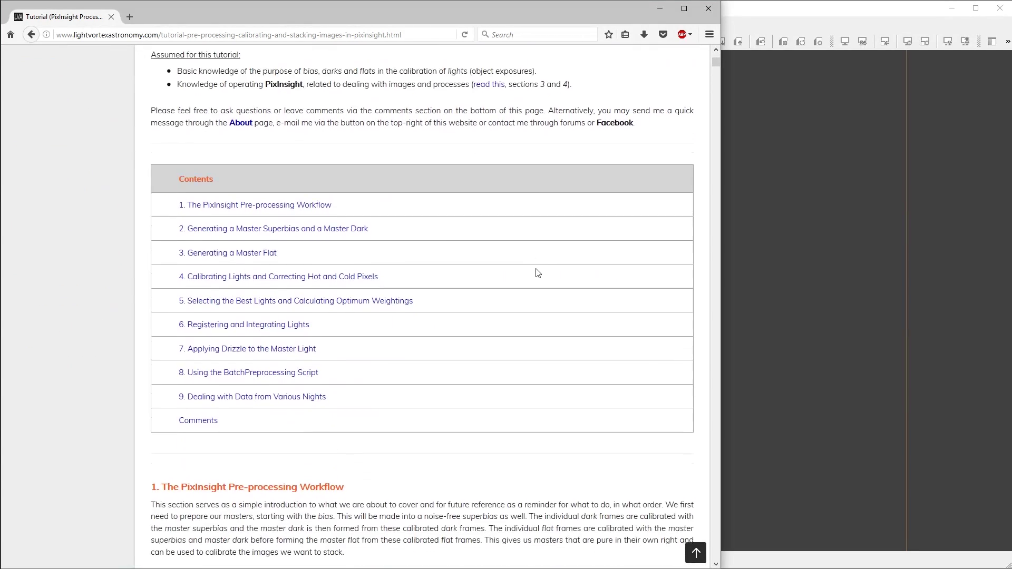
{"action": "mouse_move", "coordinate": [716, 66]}
{"action": "left_mouse_down"}
{"action": "mouse_move", "coordinate": [705, 169]}
{"action": "mouse_move", "coordinate": [703, 428]}
{"action": "mouse_move", "coordinate": [702, 197]}
{"action": "mouse_move", "coordinate": [715, 51]}
{"action": "left_mouse_up"}
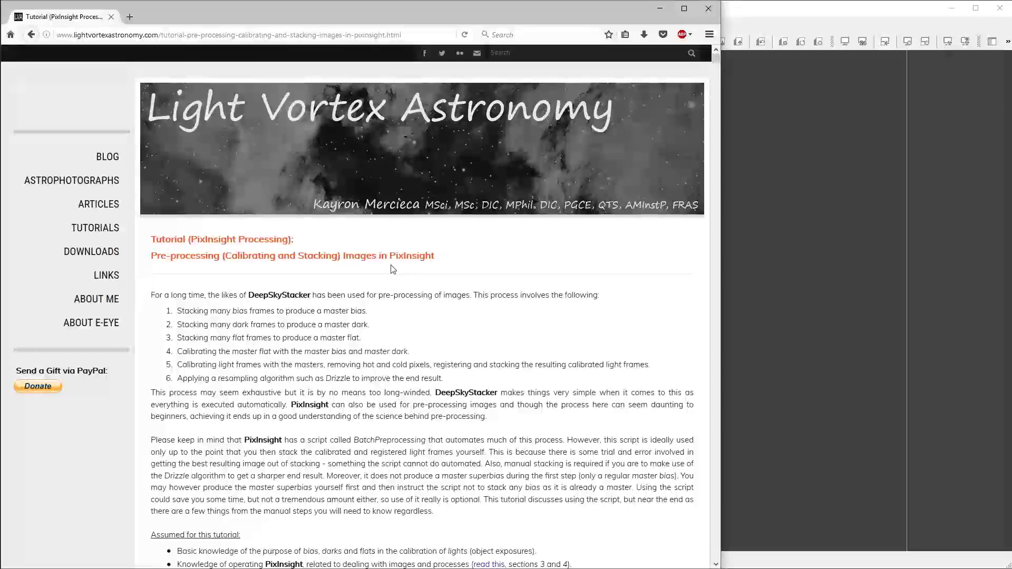
{"action": "scroll", "coordinate": [202, 184], "scroll_direction": "down", "scroll_amount": 2}
{"action": "scroll", "coordinate": [201, 185], "scroll_direction": "down", "scroll_amount": 5}
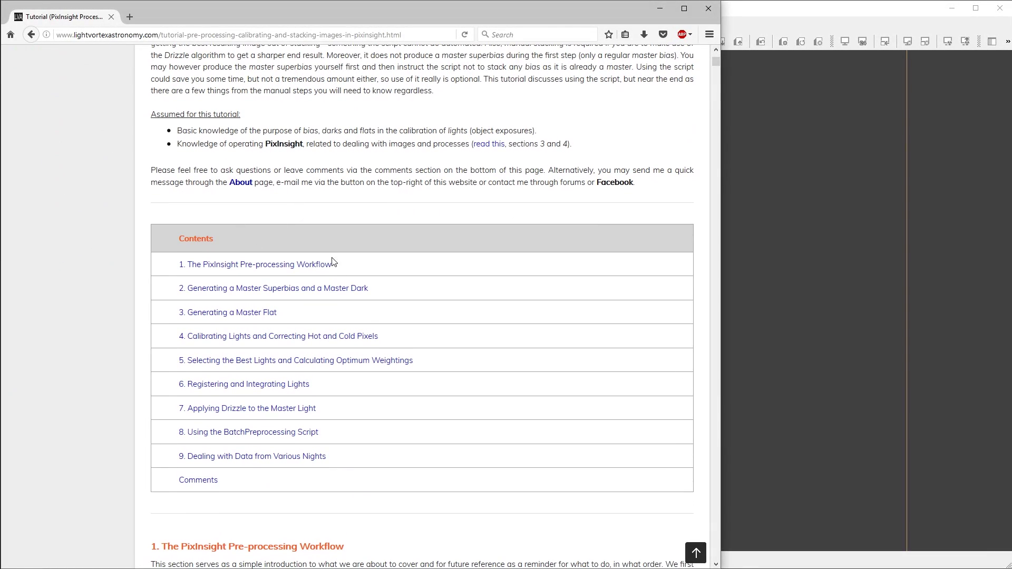
{"action": "scroll", "coordinate": [332, 262], "scroll_direction": "down", "scroll_amount": 1}
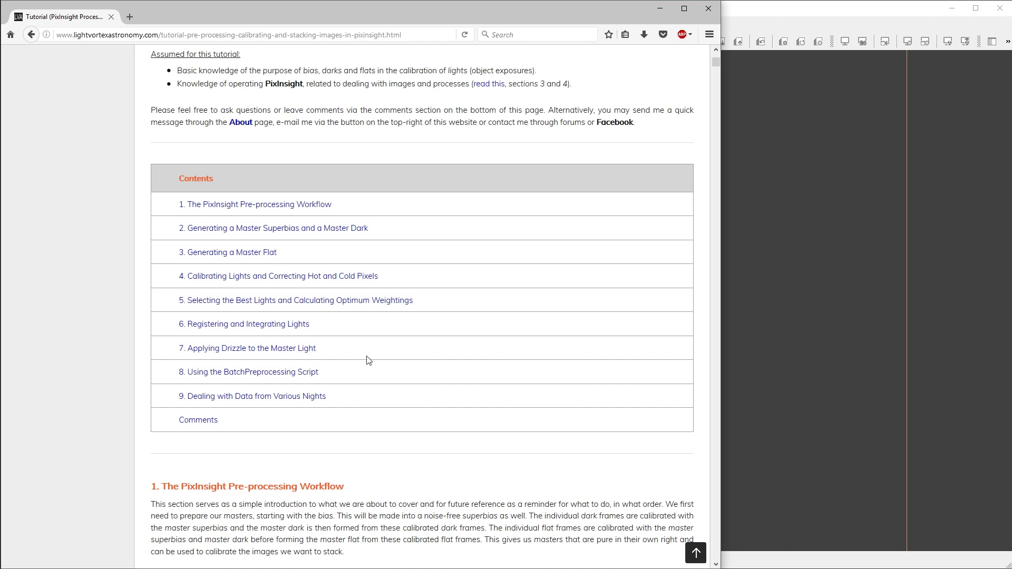
{"action": "scroll", "coordinate": [368, 360], "scroll_direction": "up", "scroll_amount": 3}
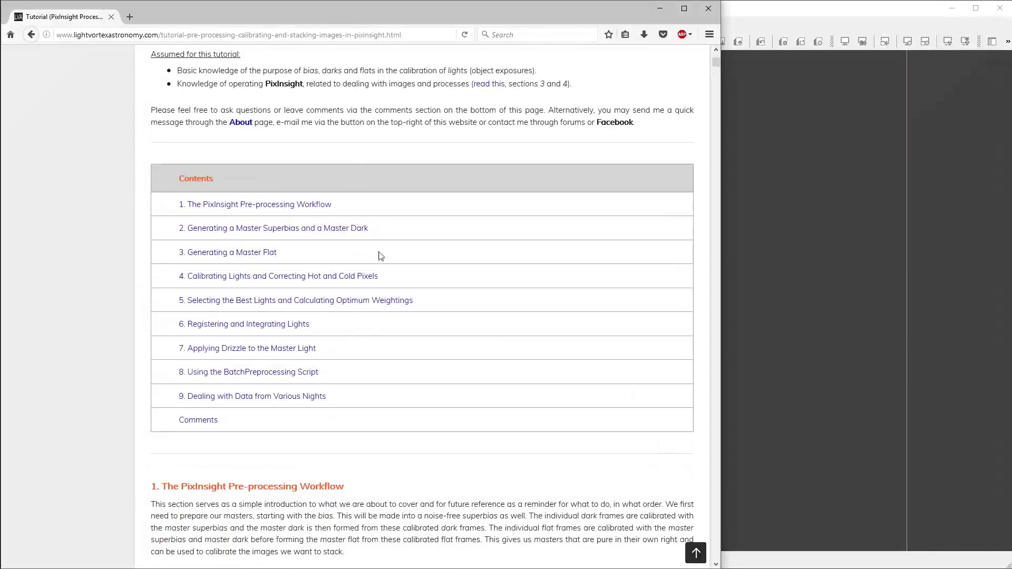
{"action": "scroll", "coordinate": [381, 256], "scroll_direction": "up", "scroll_amount": 4}
{"action": "scroll", "coordinate": [379, 251], "scroll_direction": "down", "scroll_amount": 3}
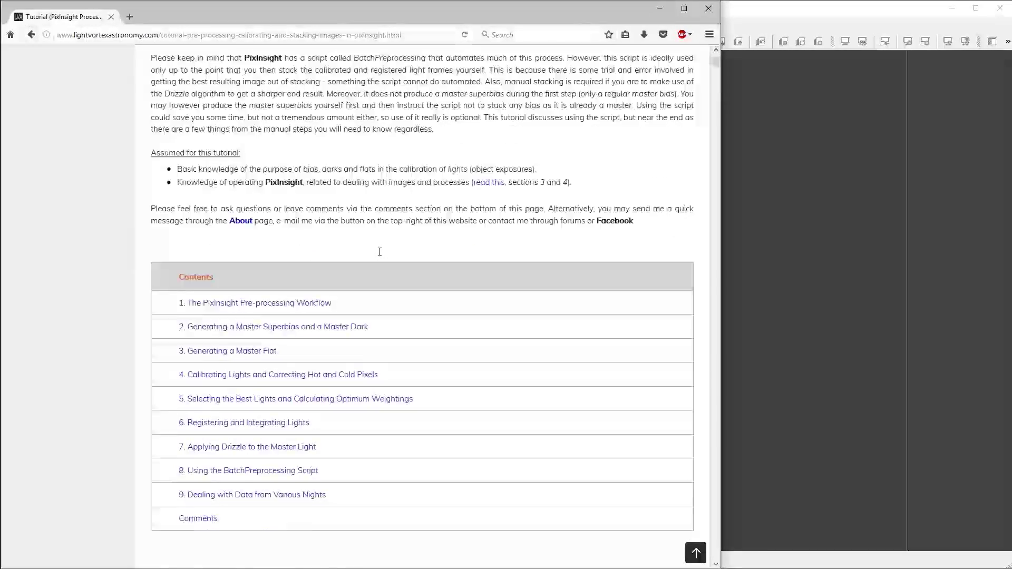
{"action": "scroll", "coordinate": [501, 331], "scroll_direction": "up", "scroll_amount": 3}
{"action": "scroll", "coordinate": [323, 332], "scroll_direction": "down", "scroll_amount": 3}
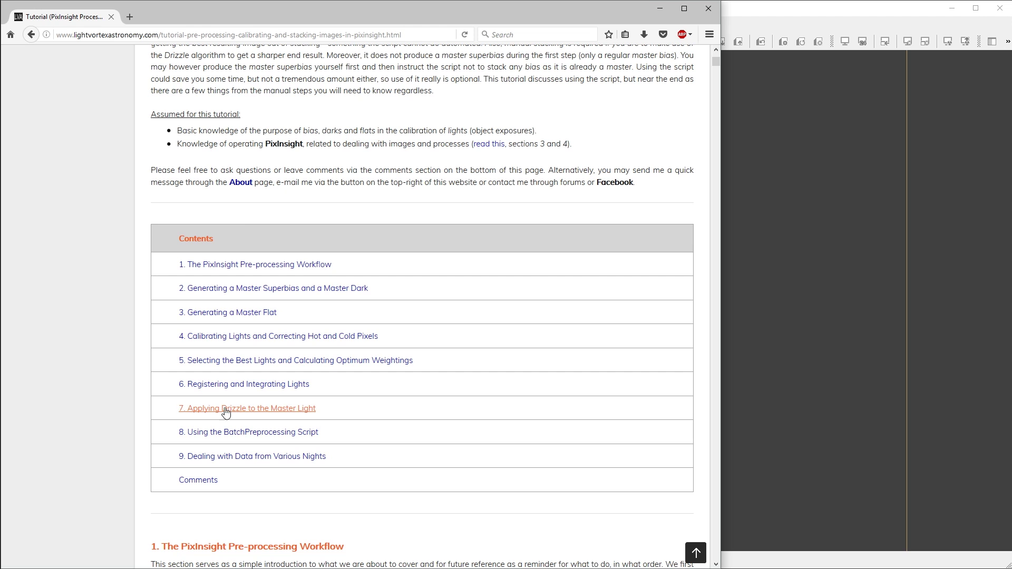
{"action": "left_click", "coordinate": [661, 9]}
Open File Explorer on the Desktop and browse the NGC-2359 folder's CR2 light frames.
{"action": "key", "text": "super+e"}
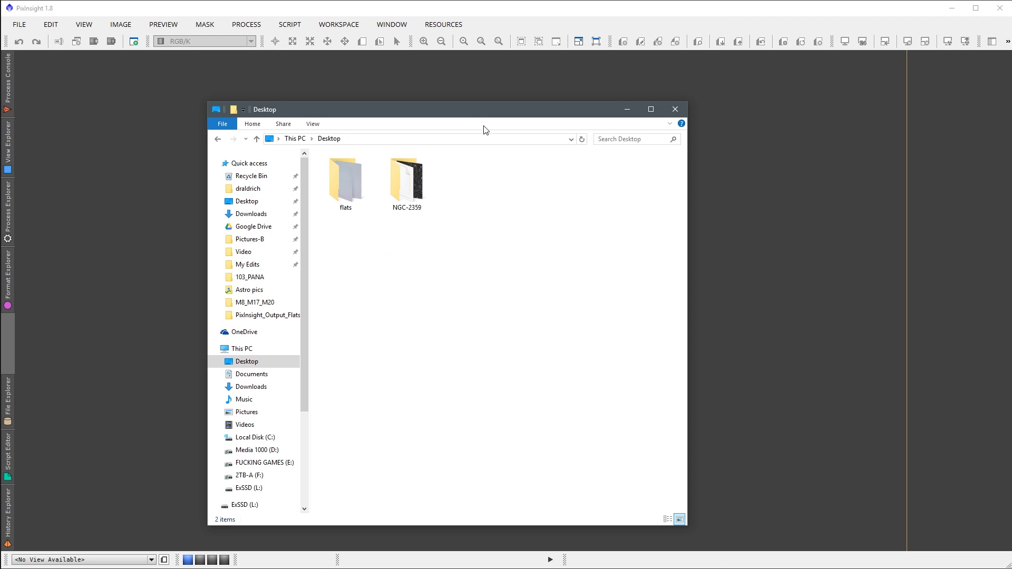
{"action": "left_click_drag", "start_coordinate": [484, 115], "coordinate": [396, 99]}
{"action": "left_click", "coordinate": [257, 168]}
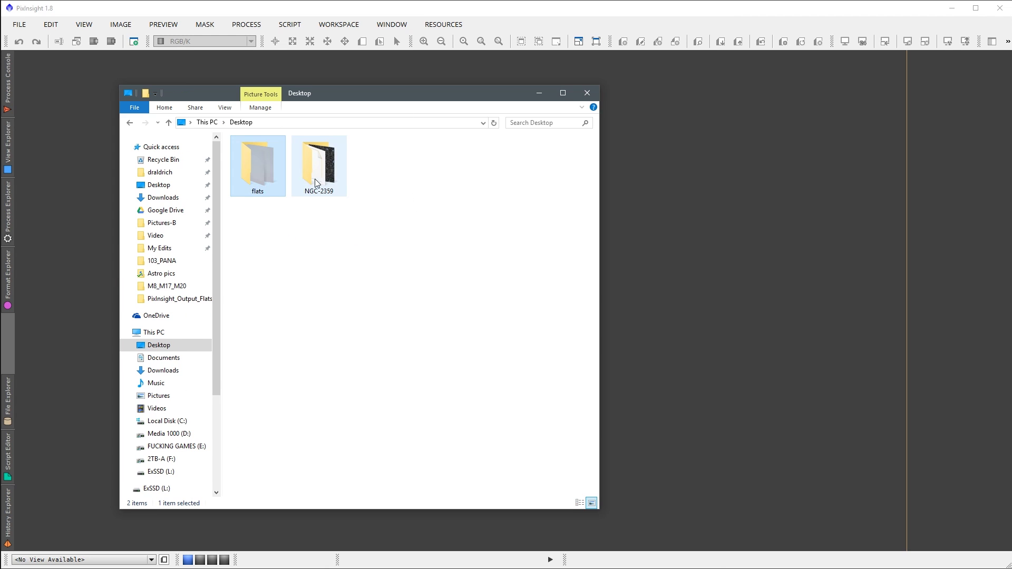
{"action": "left_click", "coordinate": [318, 177]}
{"action": "double_click", "coordinate": [327, 178]}
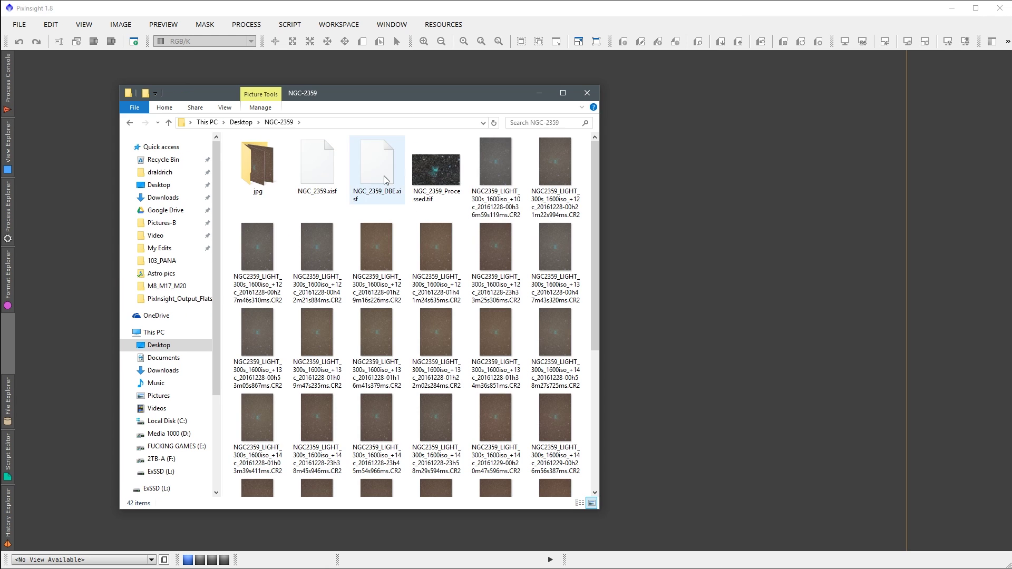
{"action": "scroll", "coordinate": [481, 350], "scroll_direction": "down", "scroll_amount": 5}
{"action": "left_click", "coordinate": [443, 358]}
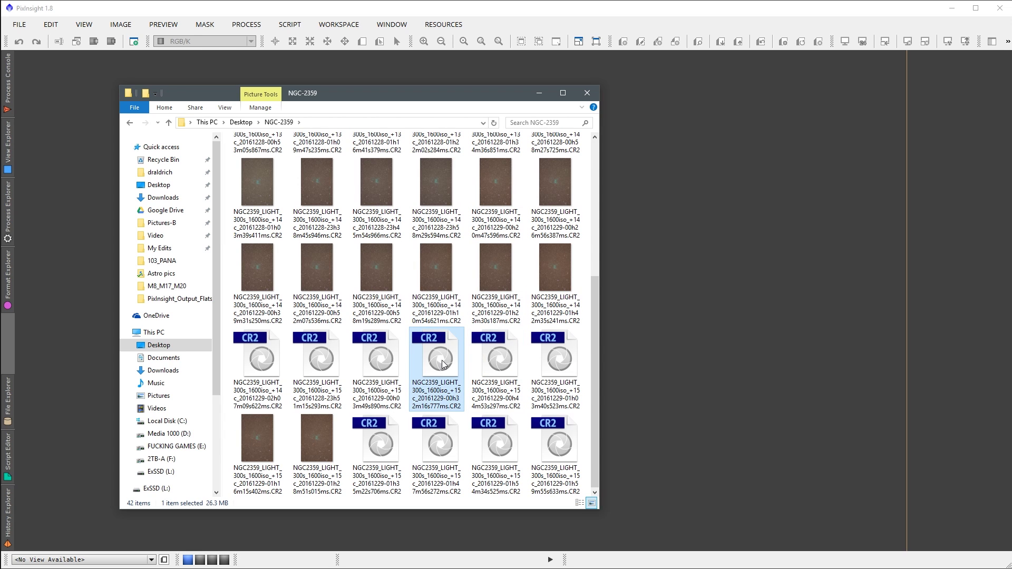
{"action": "scroll", "coordinate": [451, 321], "scroll_direction": "up", "scroll_amount": 5}
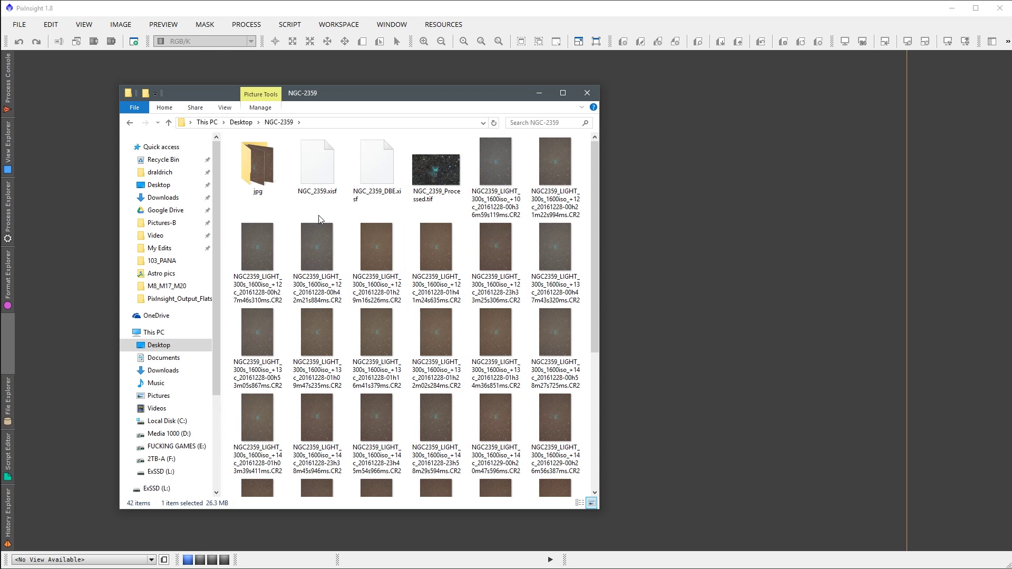
Check the flats folder, return to Desktop, and drag Explorer off screen.
{"action": "left_click", "coordinate": [255, 122]}
{"action": "left_click", "coordinate": [264, 160]}
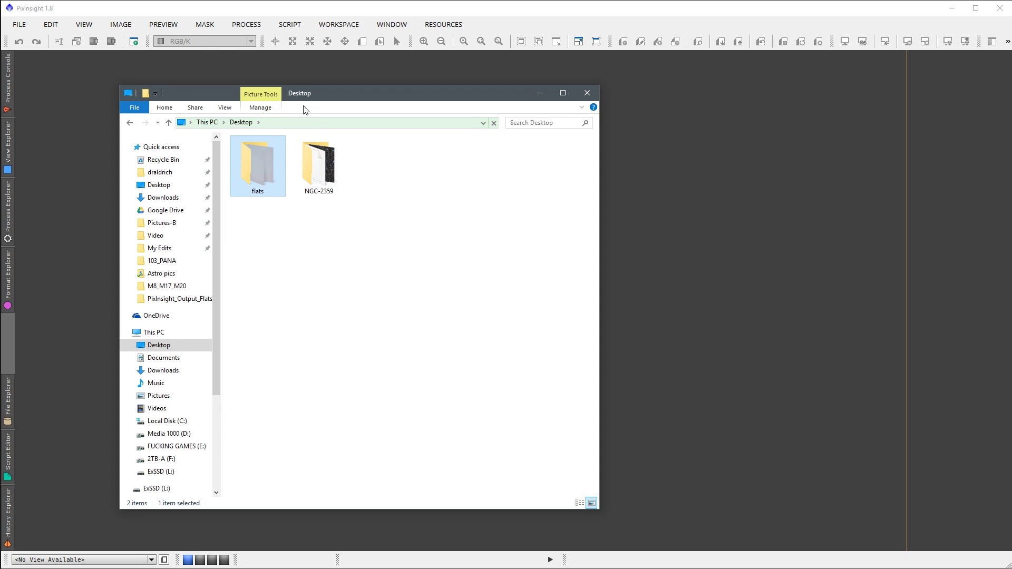
{"action": "double_click", "coordinate": [263, 168]}
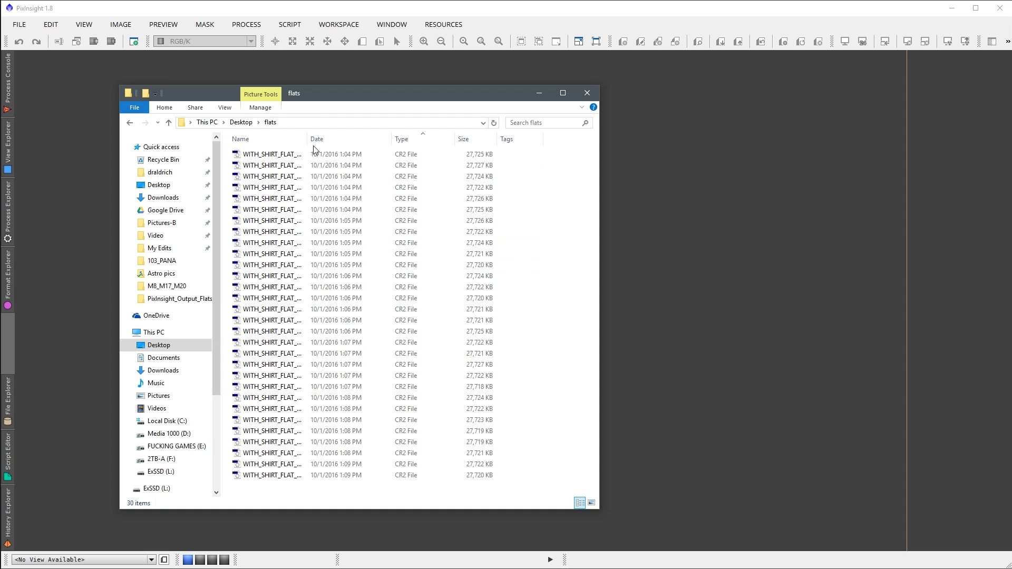
{"action": "left_click_drag", "start_coordinate": [310, 139], "coordinate": [440, 148]}
{"action": "left_click", "coordinate": [242, 122]}
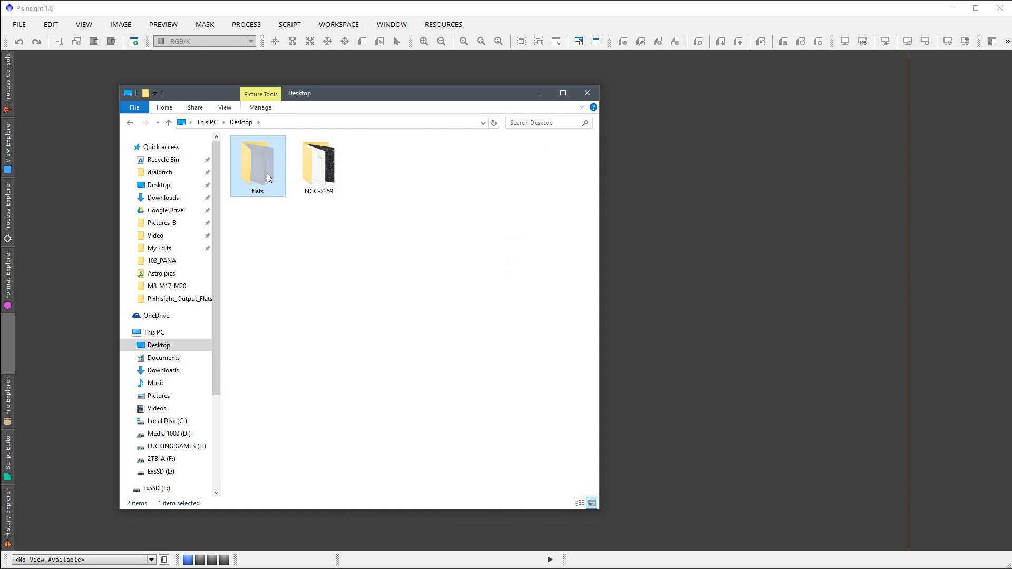
{"action": "left_click_drag", "start_coordinate": [395, 100], "coordinate": [0, 158]}
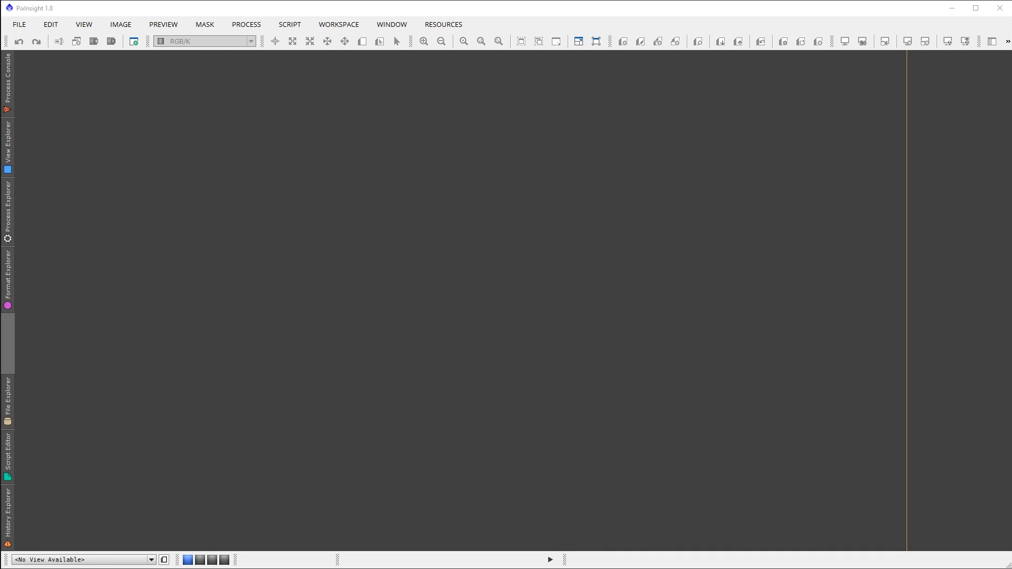
Open PROCESS > ImageIntegration > ImageIntegration and centre its window in the workspace.
{"action": "left_click", "coordinate": [255, 273]}
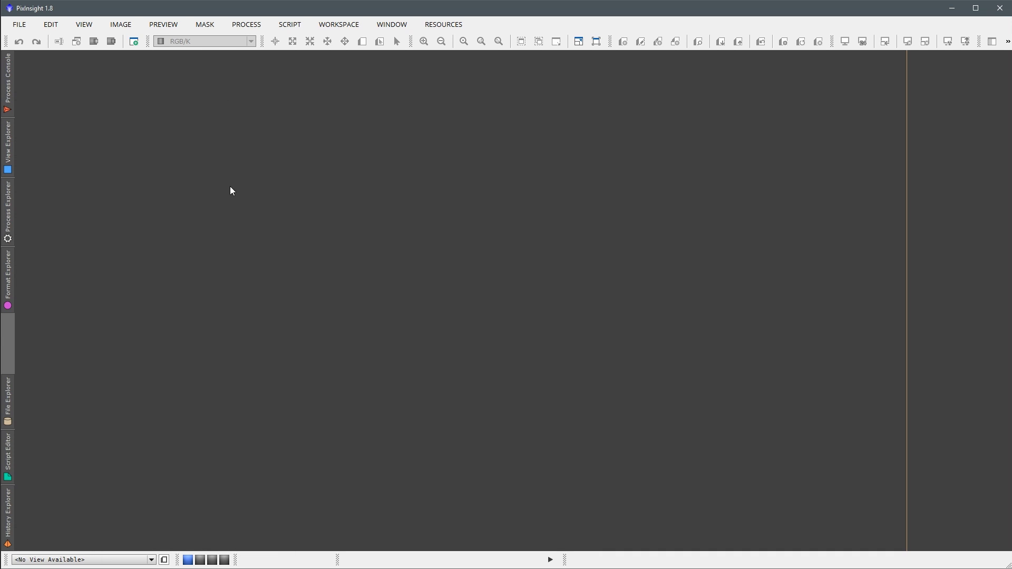
{"action": "left_click", "coordinate": [256, 25]}
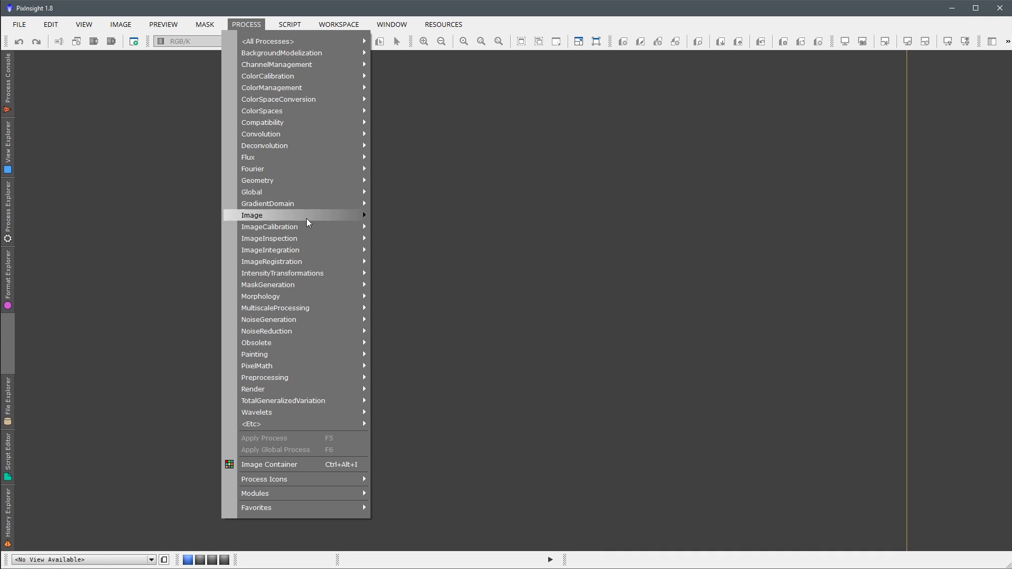
{"action": "mouse_move", "coordinate": [309, 251]}
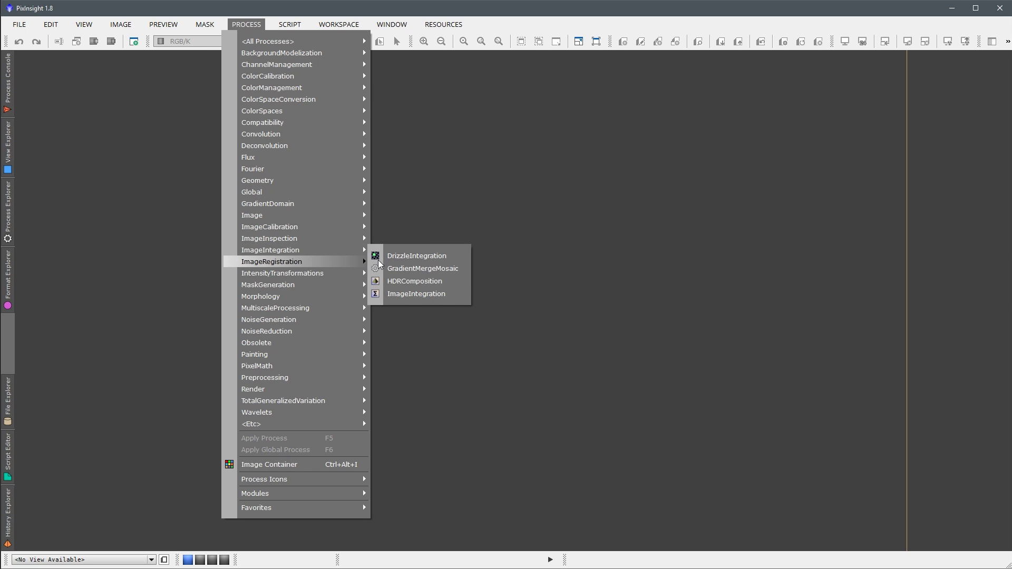
{"action": "left_click", "coordinate": [416, 293]}
{"action": "left_click_drag", "start_coordinate": [677, 79], "coordinate": [385, 63]}
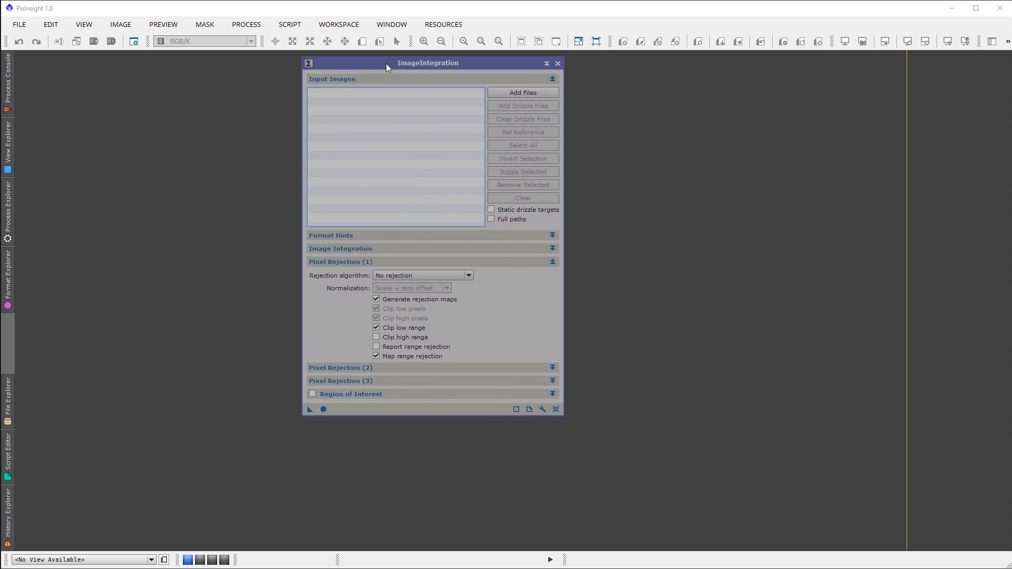
Add all the flat frames from Desktop > flats to the input list.
{"action": "left_click", "coordinate": [516, 93]}
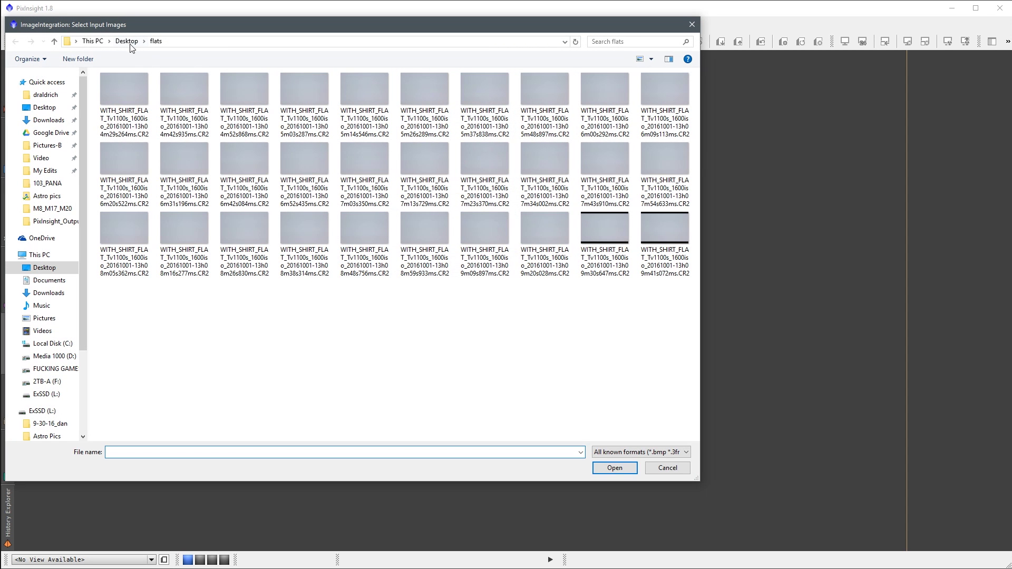
{"action": "left_click", "coordinate": [130, 44]}
{"action": "double_click", "coordinate": [138, 107]}
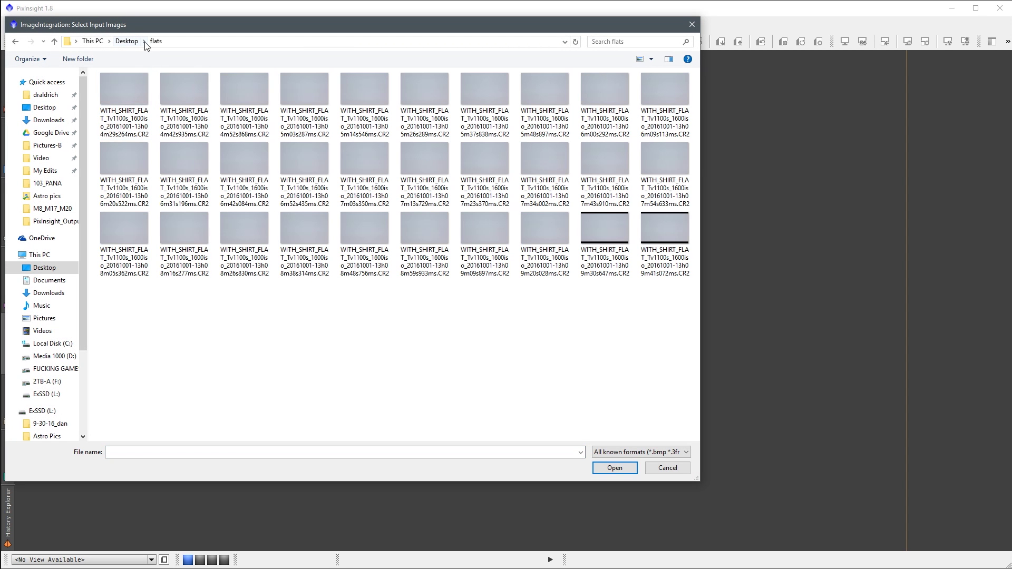
{"action": "left_click", "coordinate": [141, 95]}
{"action": "key", "text": "ctrl+a"}
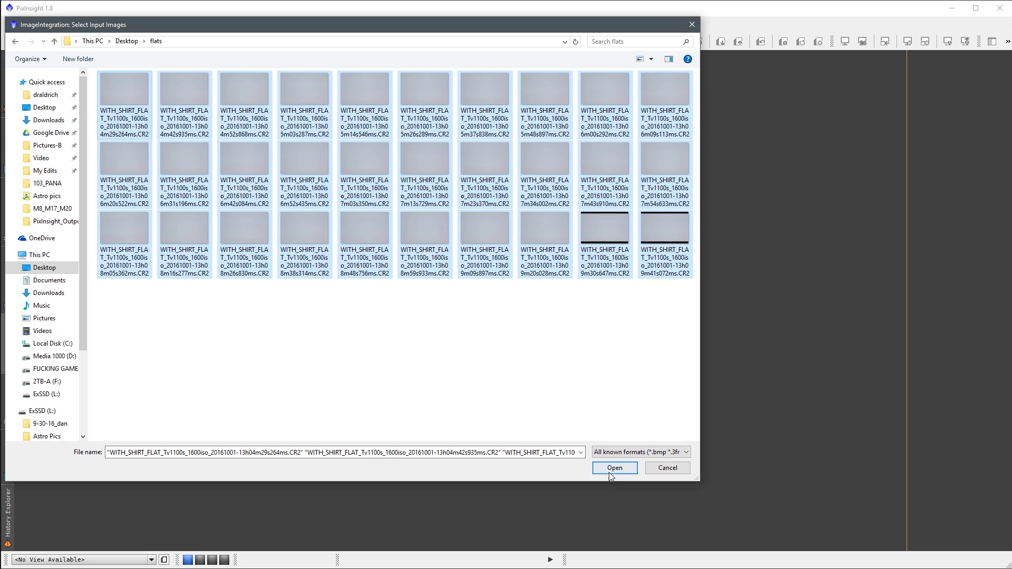
{"action": "left_click", "coordinate": [610, 472]}
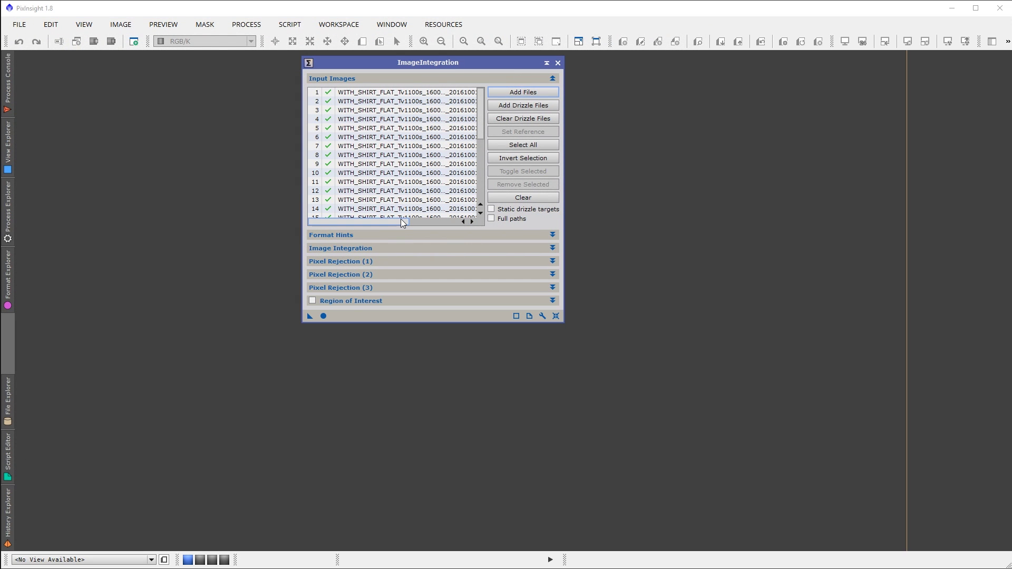
Set Image Integration normalization to Multiplicative and weights to Don't care.
{"action": "left_click", "coordinate": [365, 249]}
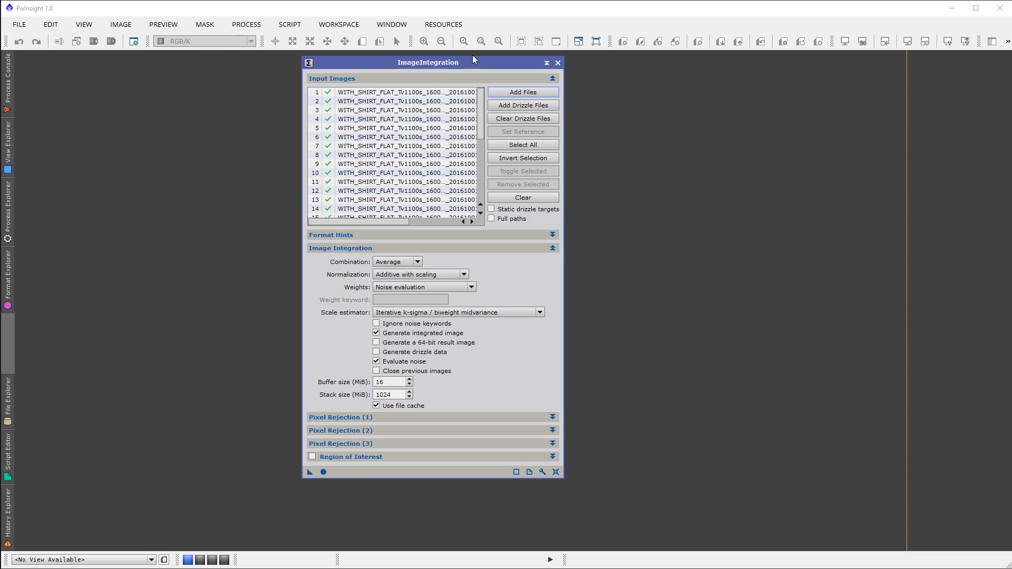
{"action": "left_click_drag", "start_coordinate": [472, 63], "coordinate": [451, 57]}
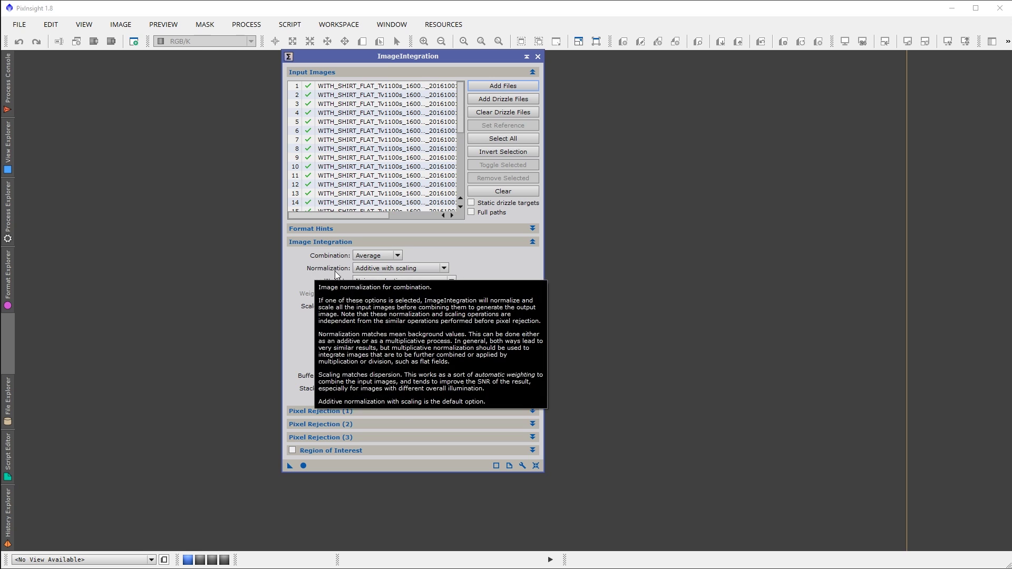
{"action": "left_click", "coordinate": [366, 271]}
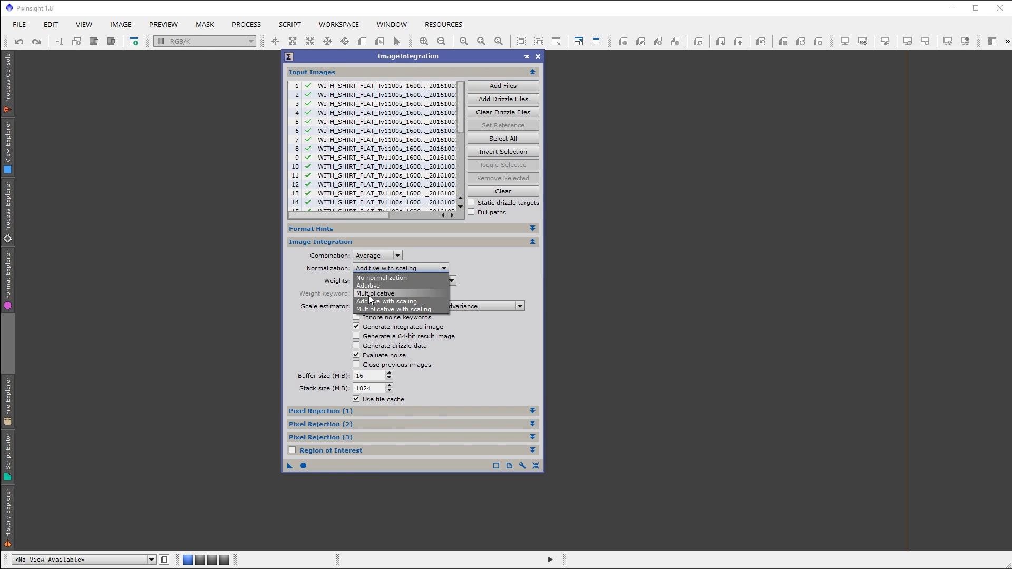
{"action": "left_click", "coordinate": [369, 295]}
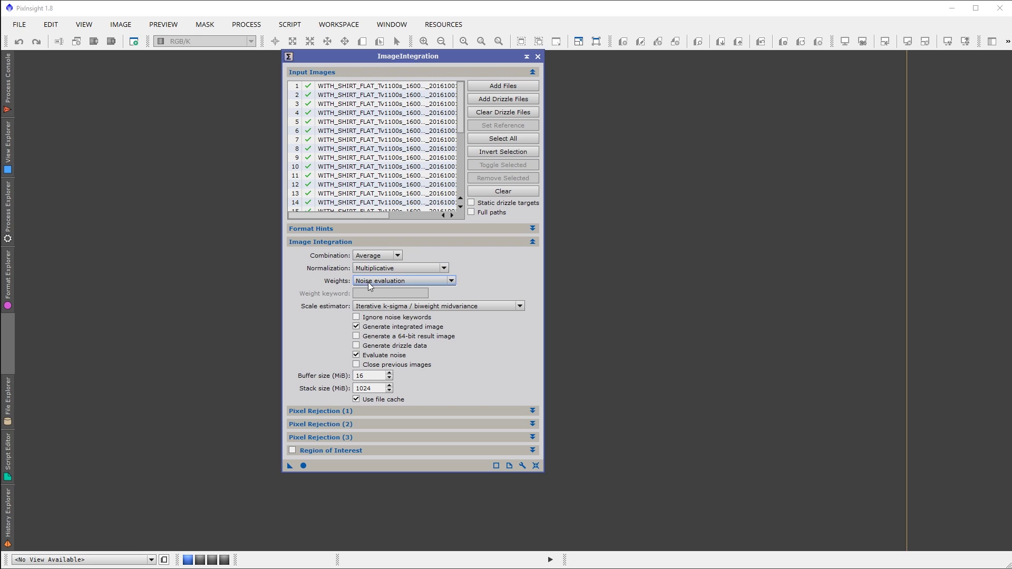
{"action": "left_click", "coordinate": [369, 282]}
{"action": "left_click", "coordinate": [372, 294]}
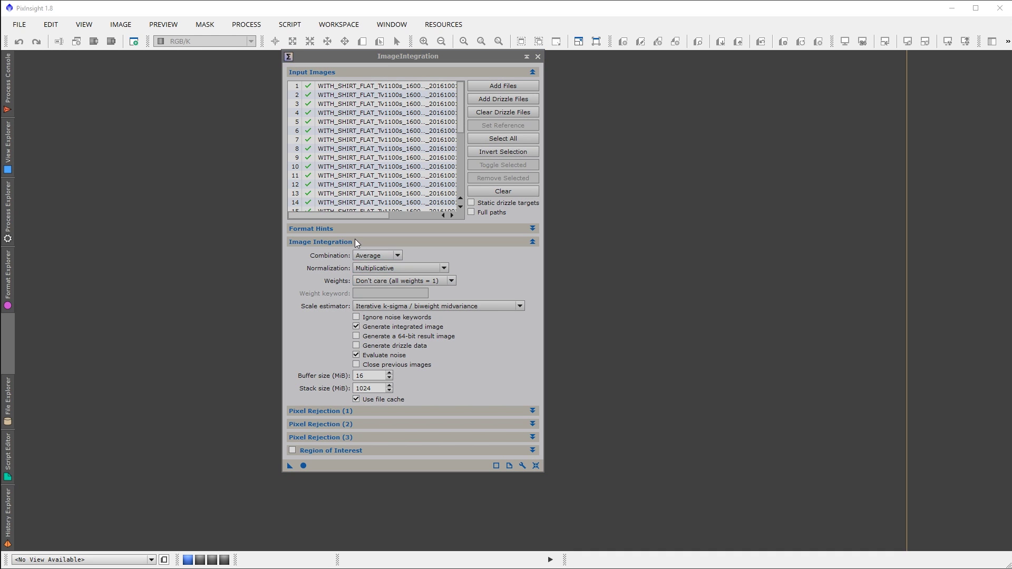
{"action": "left_click", "coordinate": [355, 241]}
Set Pixel Rejection (1) to Percentile Clipping with Clip low range turned off.
{"action": "left_click", "coordinate": [331, 255]}
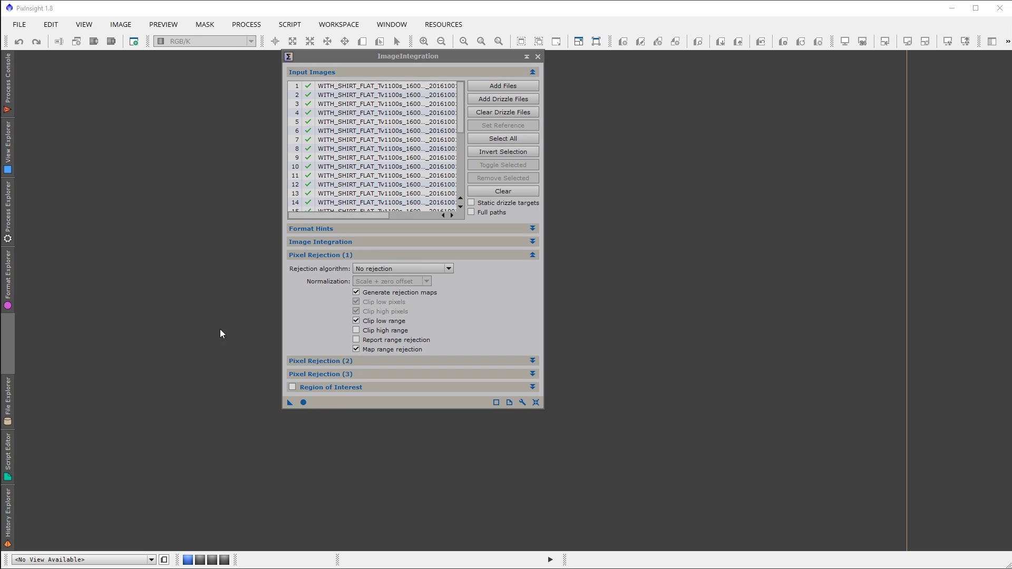
{"action": "left_click", "coordinate": [372, 270]}
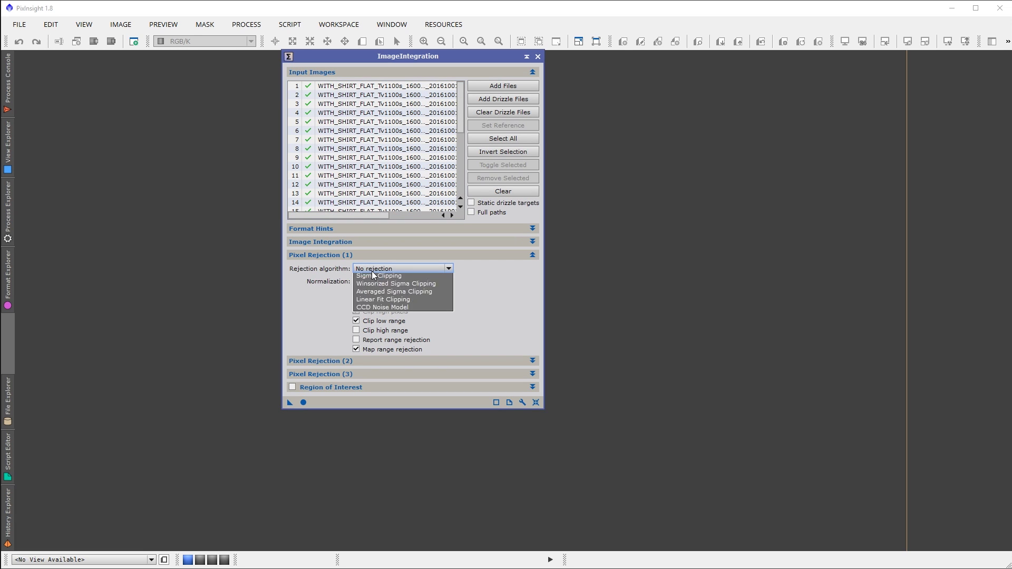
{"action": "left_click", "coordinate": [361, 294]}
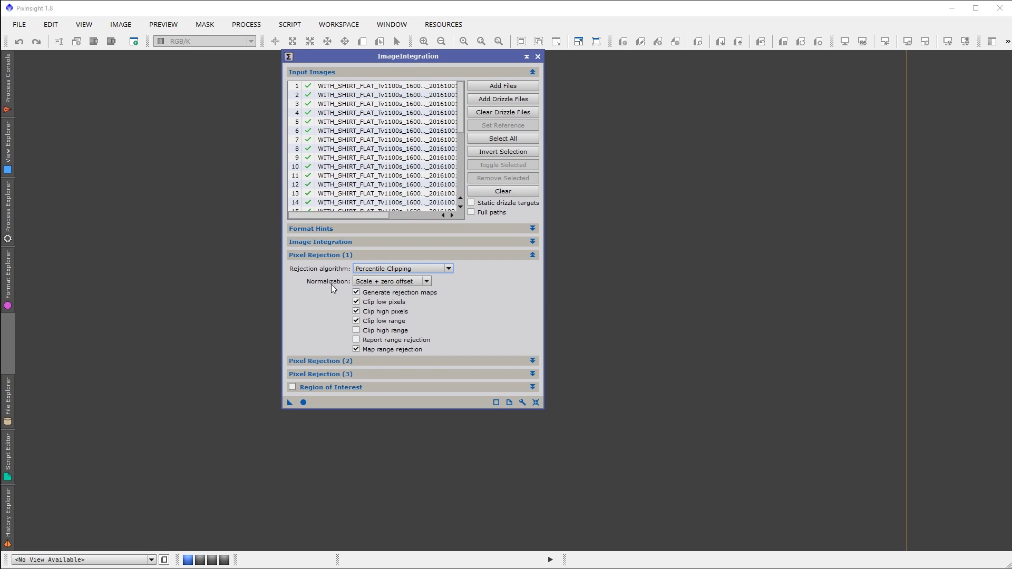
{"action": "left_click", "coordinate": [356, 321]}
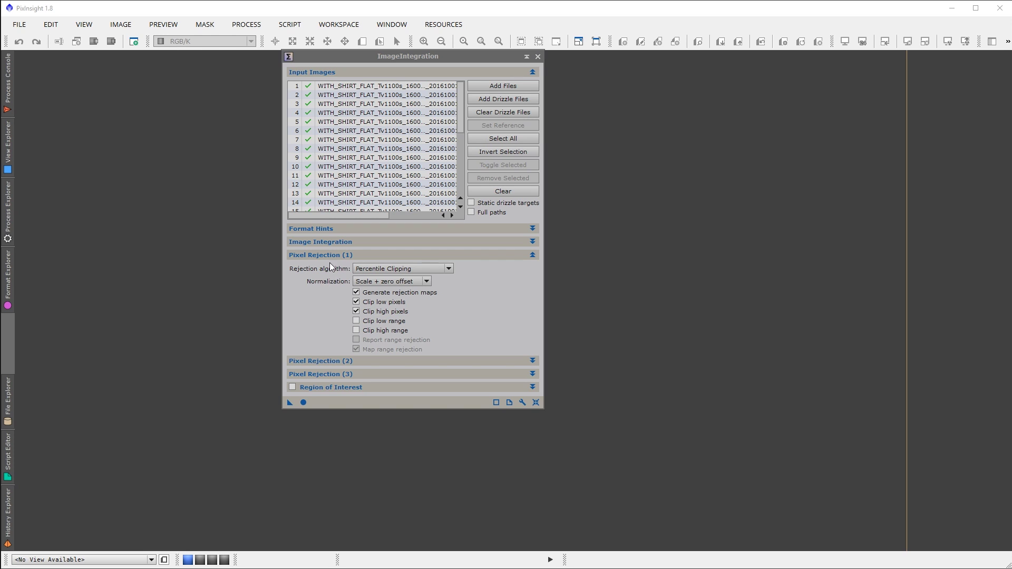
{"action": "left_click", "coordinate": [331, 257]}
Confirm percentile limits of 0.200 low and 0.100 high, then integrate the flats.
{"action": "left_click", "coordinate": [333, 267]}
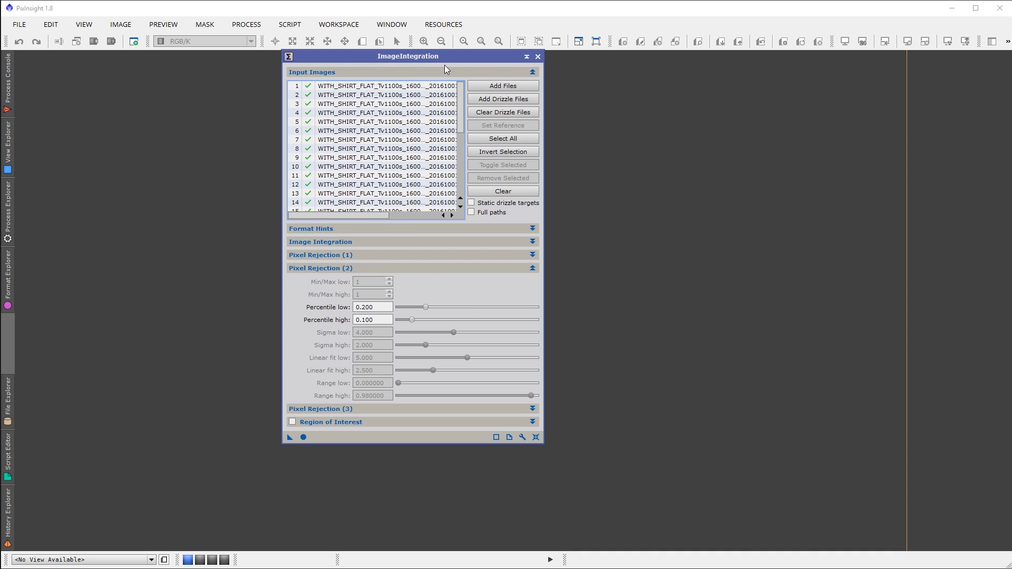
{"action": "left_click_drag", "start_coordinate": [450, 57], "coordinate": [444, 63]}
{"action": "left_click", "coordinate": [356, 325]}
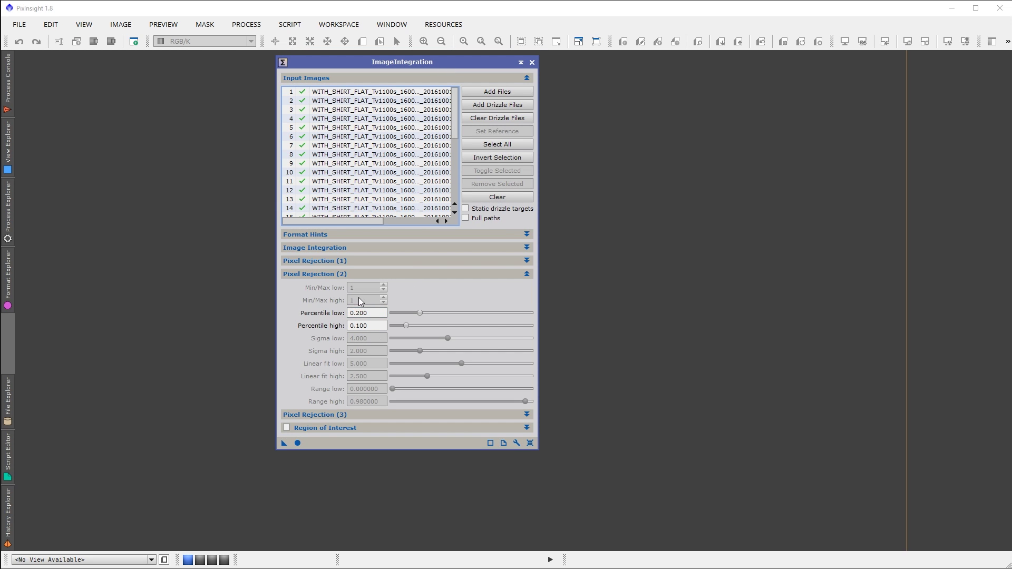
{"action": "left_click", "coordinate": [349, 276]}
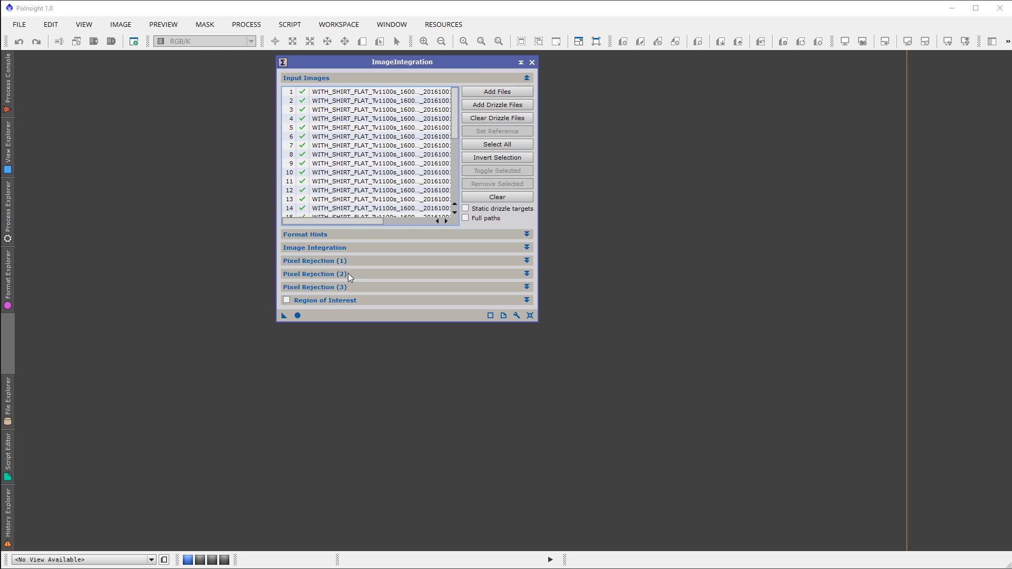
{"action": "left_click", "coordinate": [297, 315]}
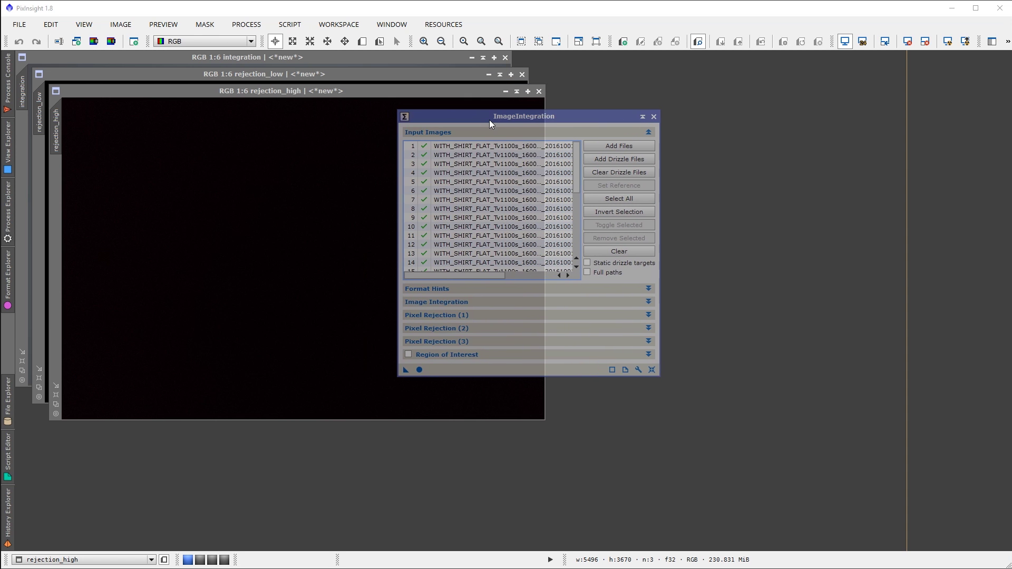
Close the ImageIntegration window and the rejection map windows.
{"action": "left_click_drag", "start_coordinate": [489, 119], "coordinate": [650, 100]}
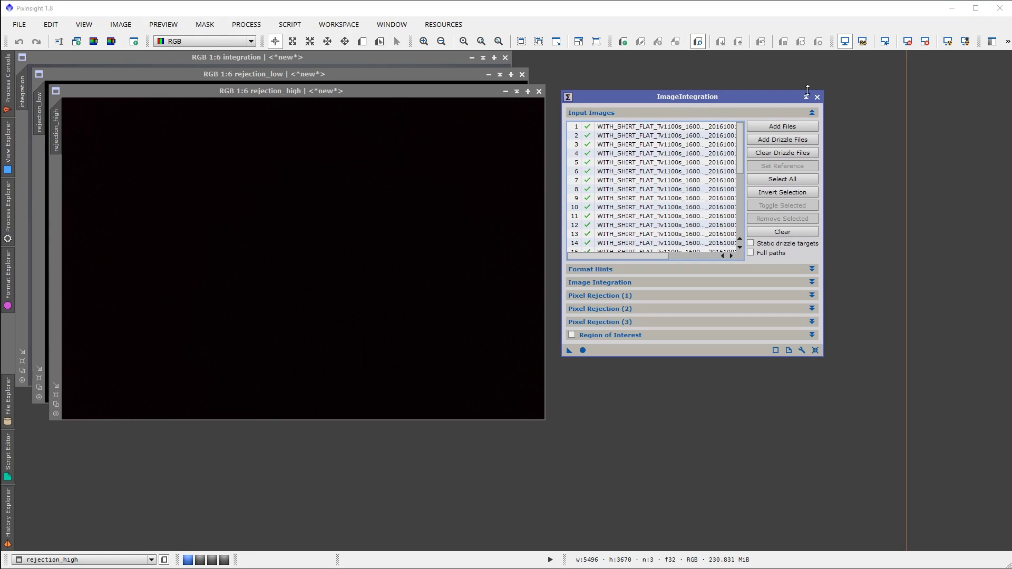
{"action": "left_click", "coordinate": [817, 97]}
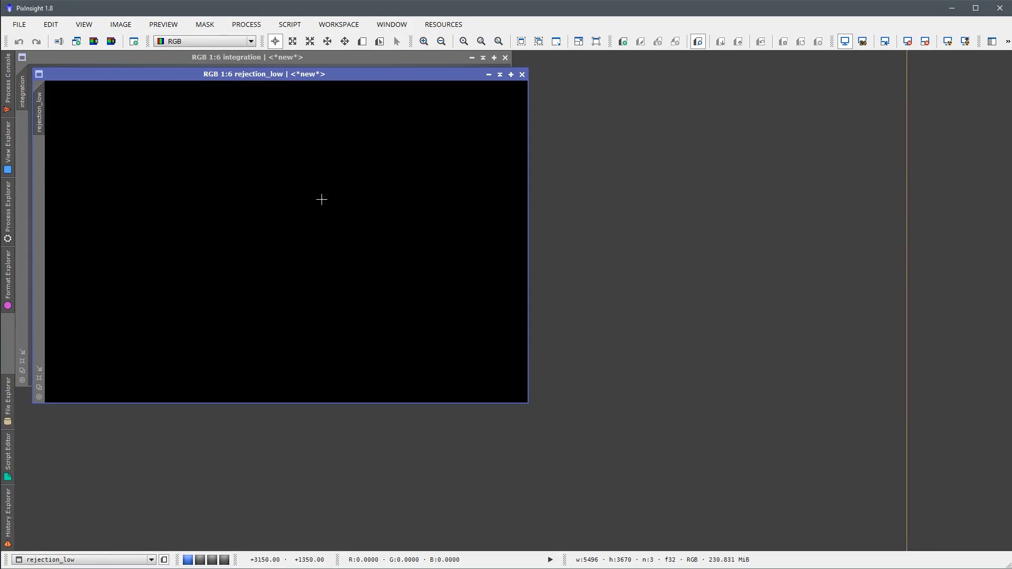
{"action": "left_click", "coordinate": [522, 75]}
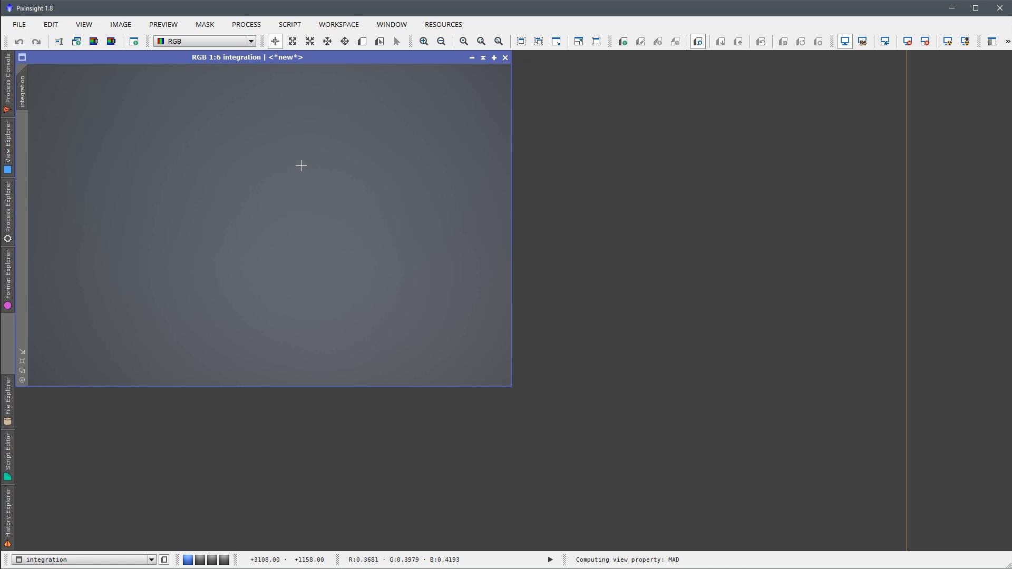
Auto-stretch the integrated flat with Ctrl+A to show its vignetting, and reposition it.
{"action": "key", "text": "ctrl+a"}
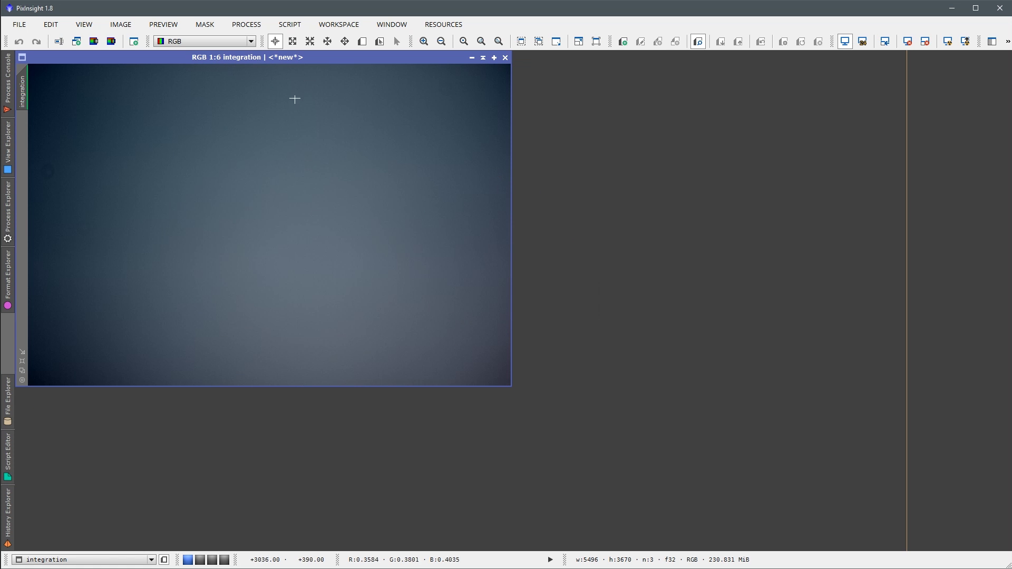
{"action": "left_click_drag", "start_coordinate": [283, 58], "coordinate": [347, 58]}
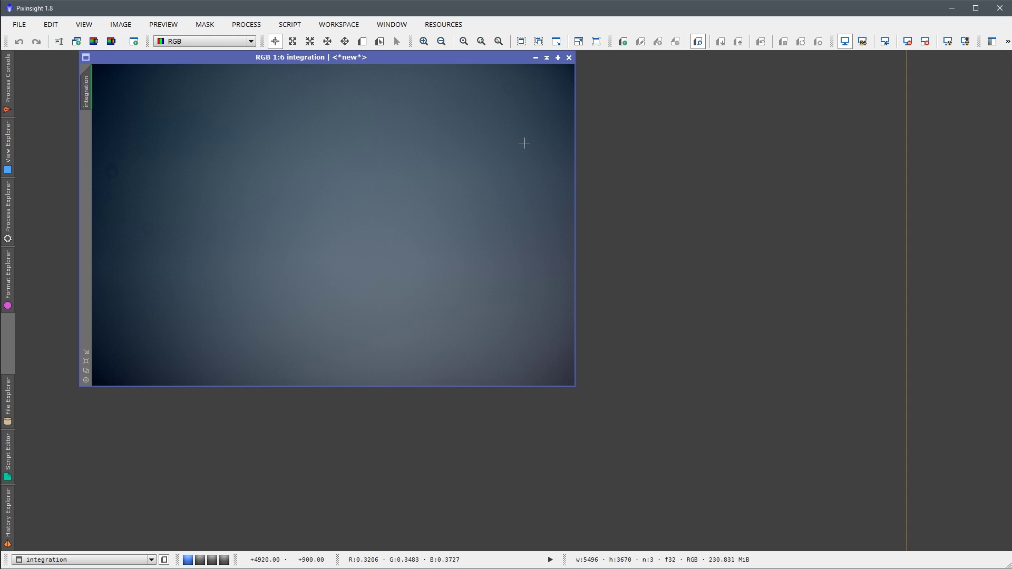
{"action": "left_click_drag", "start_coordinate": [321, 58], "coordinate": [400, 60]}
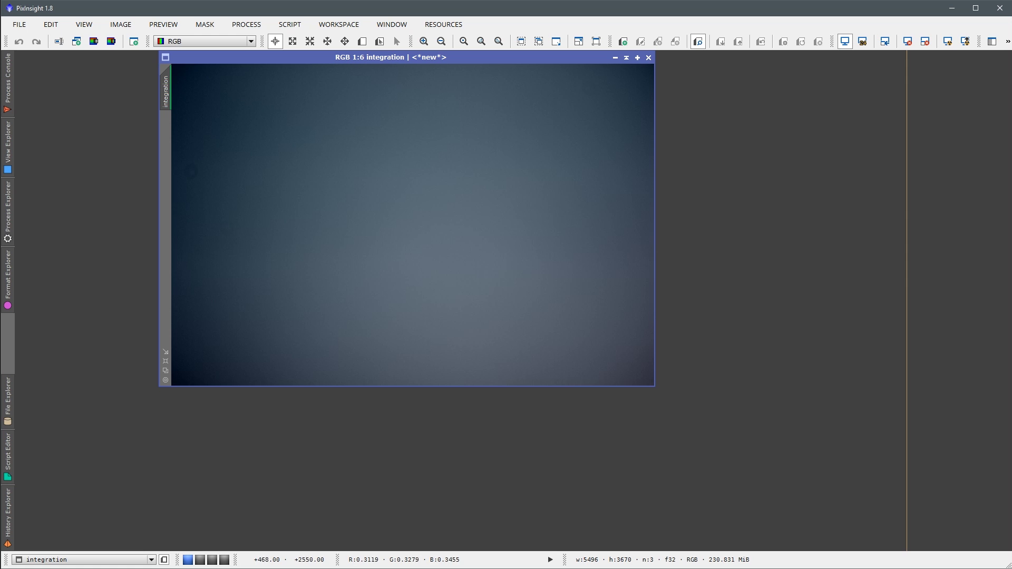
{"action": "scroll", "coordinate": [242, 214], "scroll_direction": "up", "scroll_amount": 1}
{"action": "scroll", "coordinate": [242, 228], "scroll_direction": "down", "scroll_amount": 2}
{"action": "scroll", "coordinate": [244, 231], "scroll_direction": "up", "scroll_amount": 1}
{"action": "left_click_drag", "start_coordinate": [398, 58], "coordinate": [406, 59]}
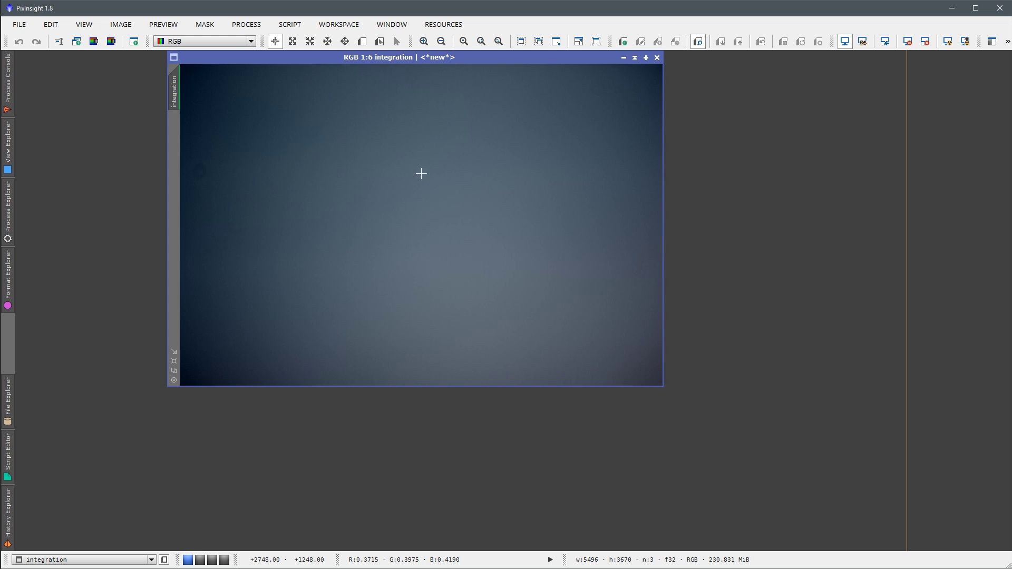
Save the integrated flat as 'master flat.xisf' in Desktop > flats with default XISF options, then close it.
{"action": "key", "text": "ctrl+shift+s"}
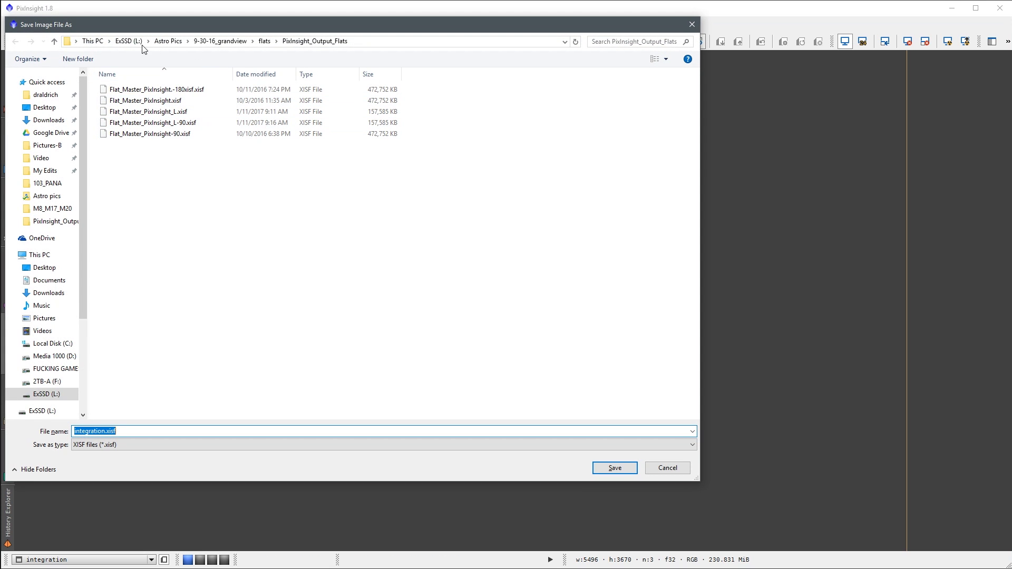
{"action": "left_click", "coordinate": [47, 107]}
{"action": "double_click", "coordinate": [144, 109]}
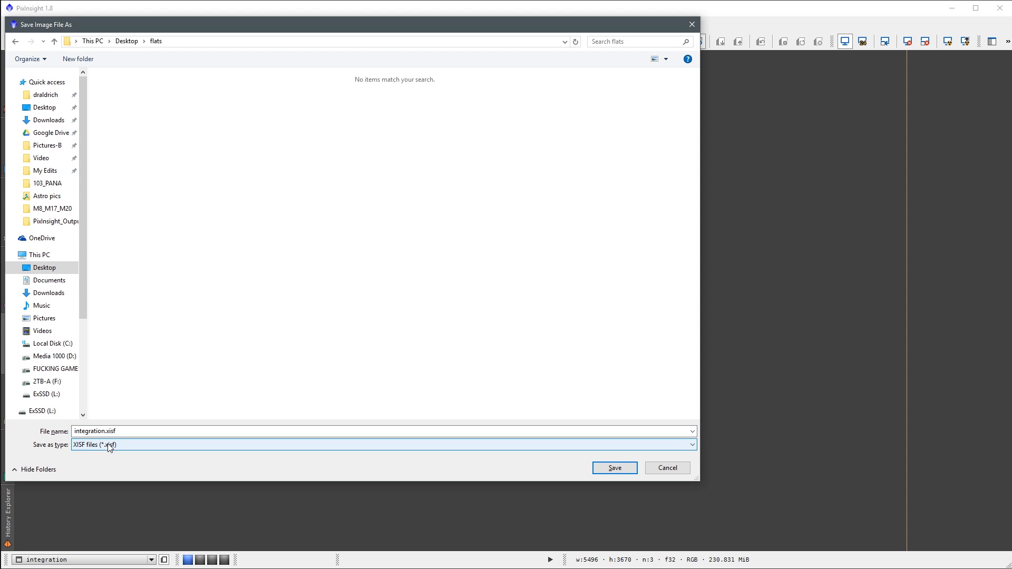
{"action": "left_click", "coordinate": [130, 434]}
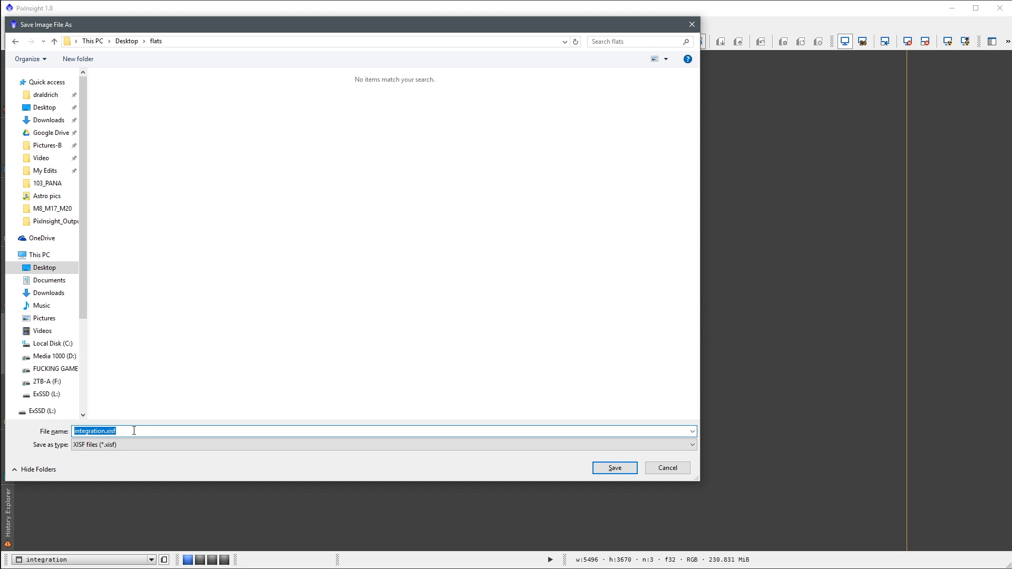
{"action": "type", "text": "master fla"}
{"action": "key", "text": "Return"}
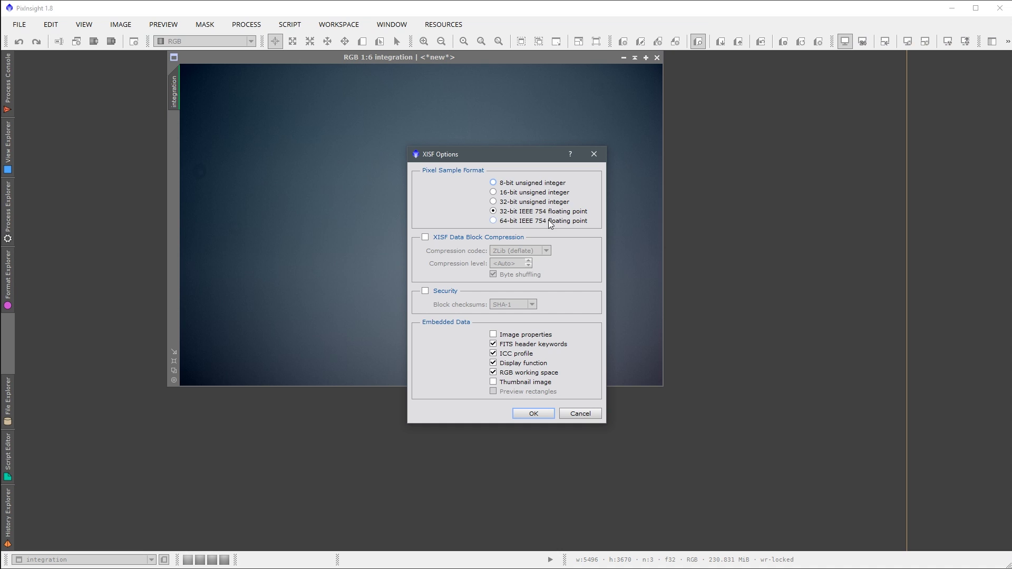
{"action": "left_click", "coordinate": [537, 417]}
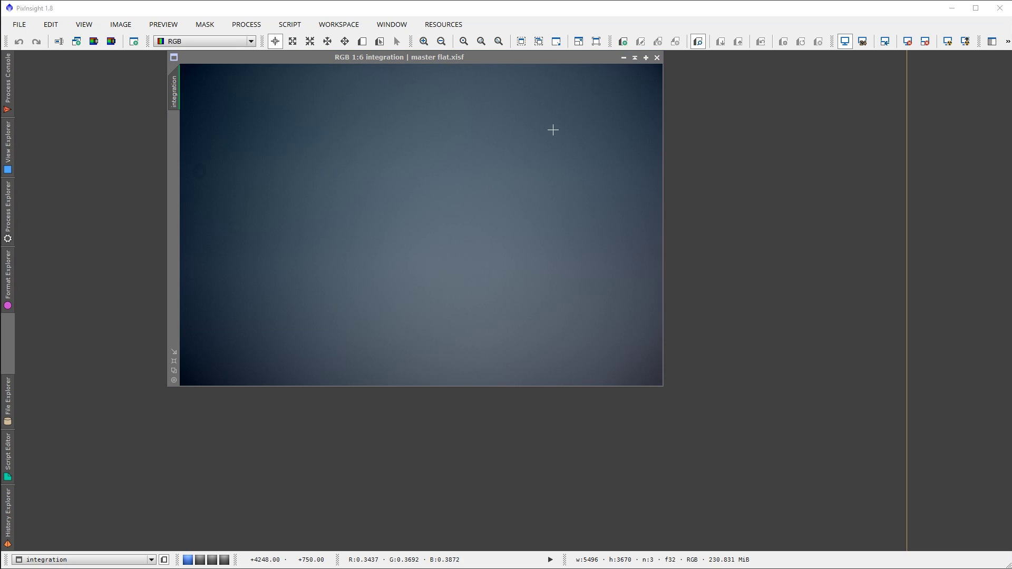
{"action": "left_click_drag", "start_coordinate": [515, 58], "coordinate": [445, 61]}
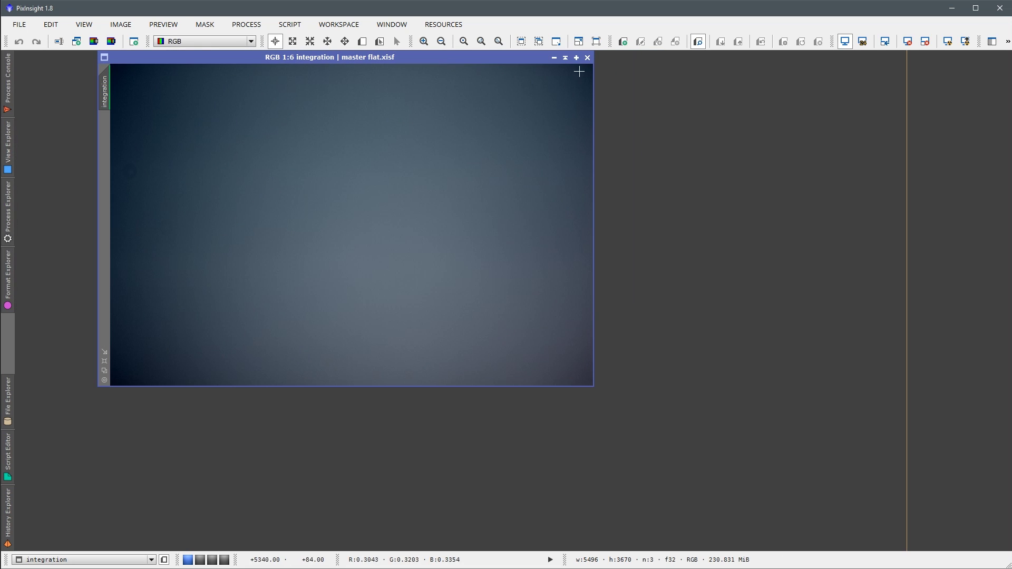
{"action": "left_click", "coordinate": [587, 57]}
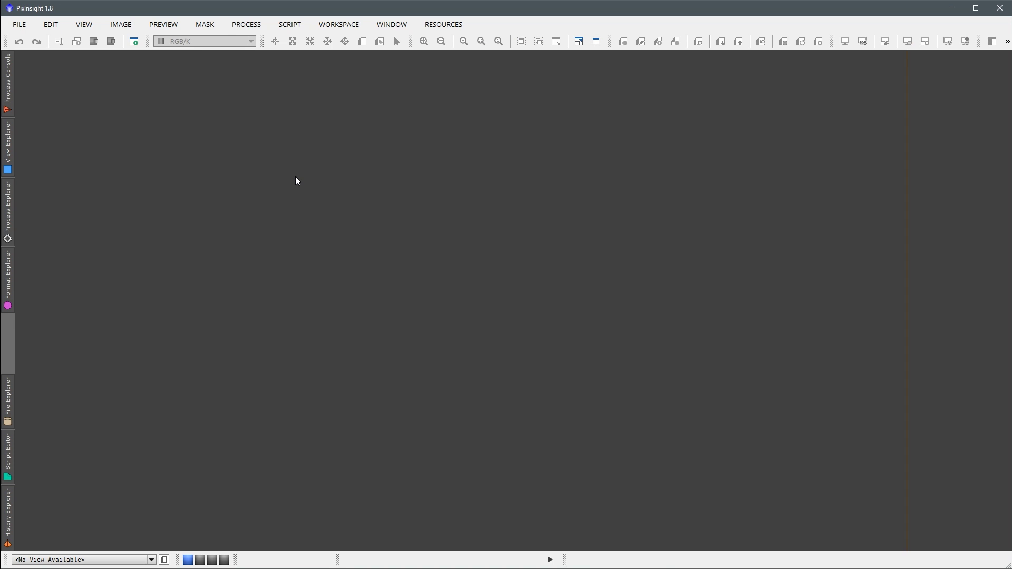
Open ImageCalibration and reset it to default settings.
{"action": "left_click", "coordinate": [244, 28]}
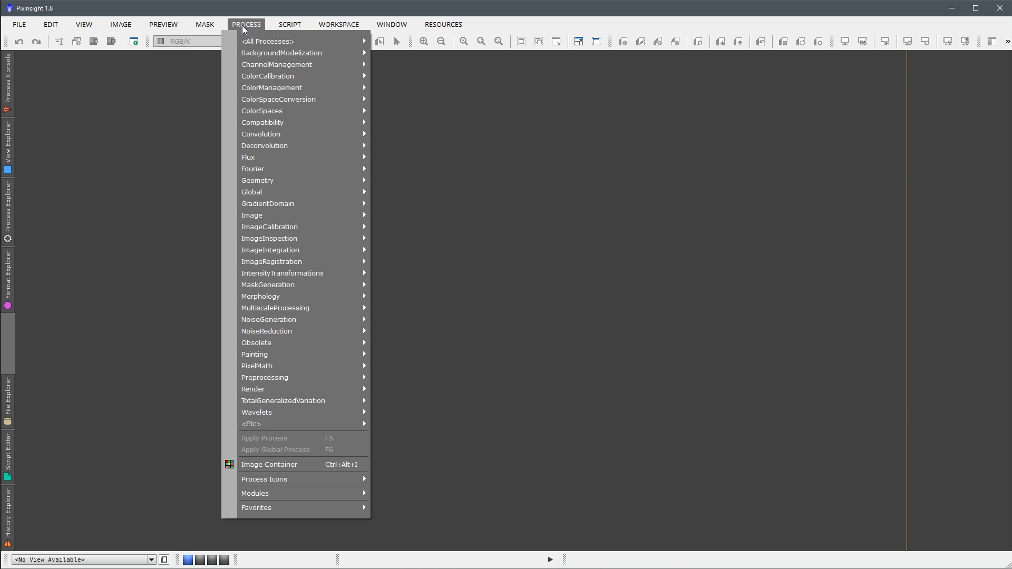
{"action": "mouse_move", "coordinate": [267, 227]}
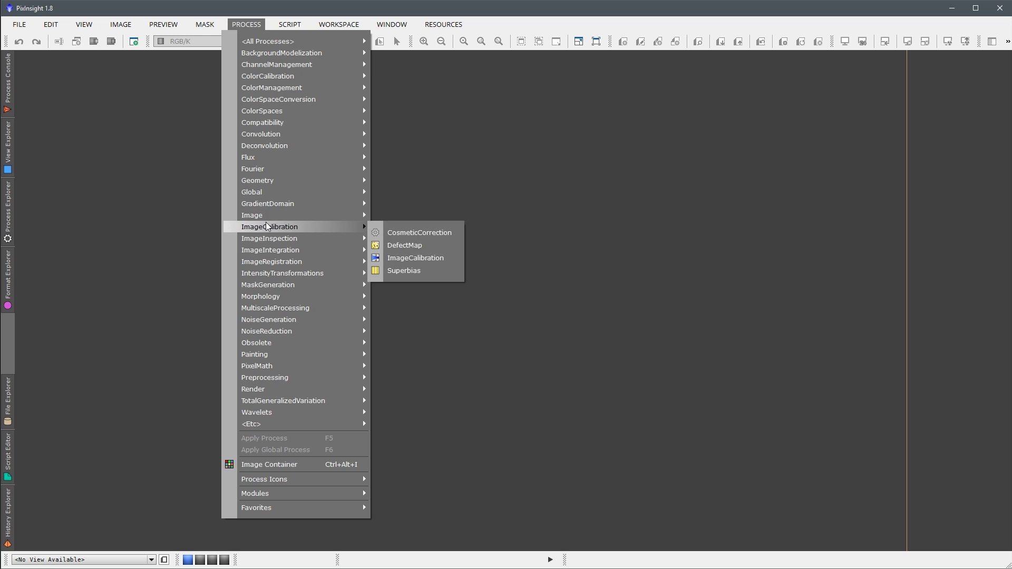
{"action": "left_click", "coordinate": [390, 258]}
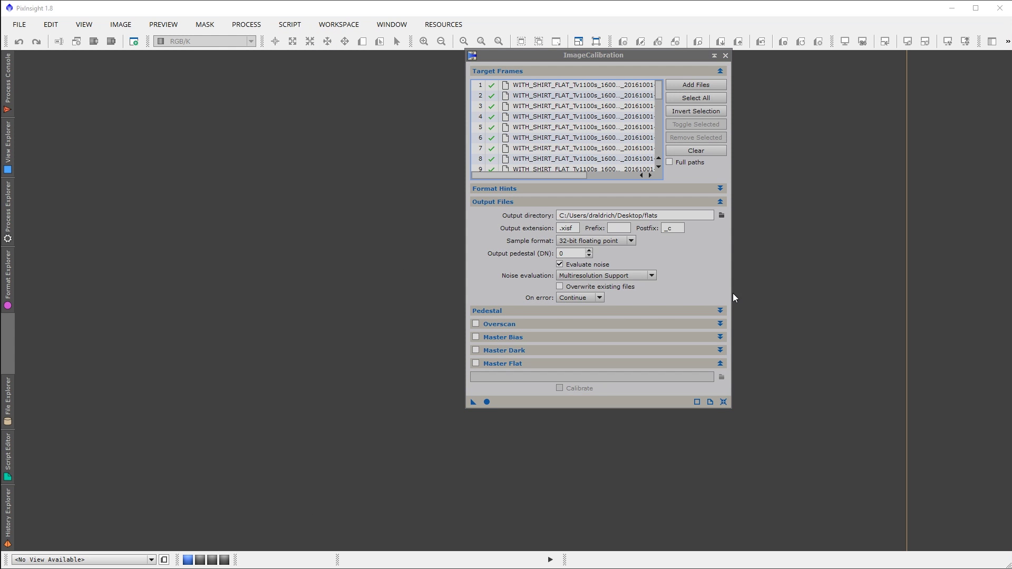
{"action": "left_click", "coordinate": [723, 402]}
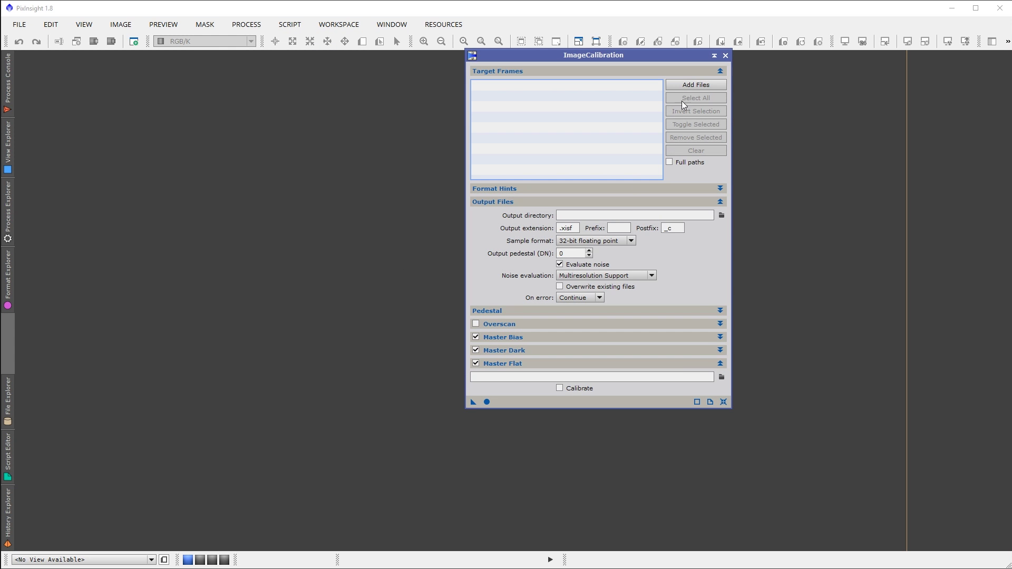
Add every CR2 light frame from Desktop > NGC-2359 as calibration targets.
{"action": "left_click", "coordinate": [687, 87]}
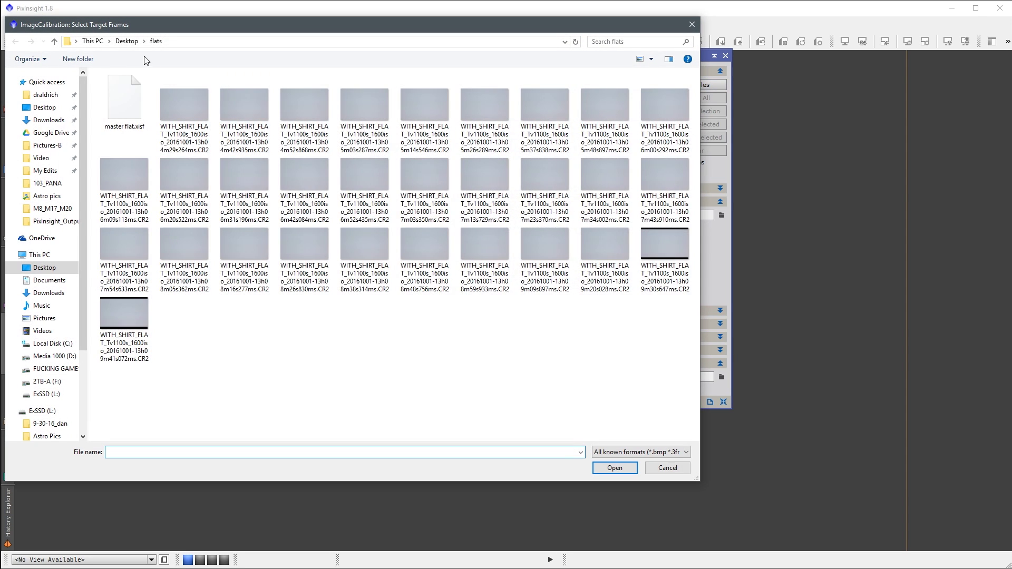
{"action": "left_click", "coordinate": [133, 44]}
{"action": "double_click", "coordinate": [184, 101]}
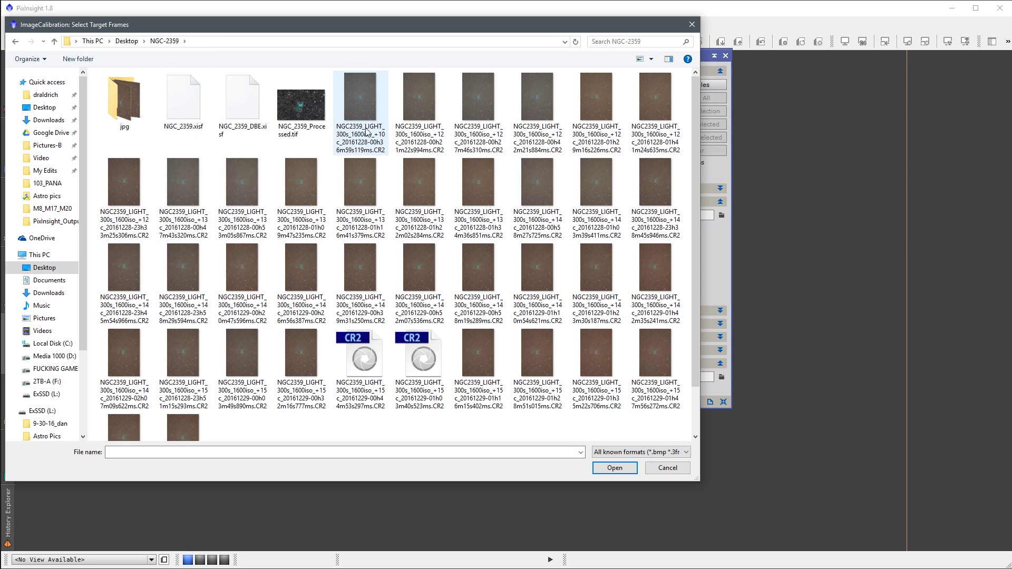
{"action": "left_click", "coordinate": [360, 105]}
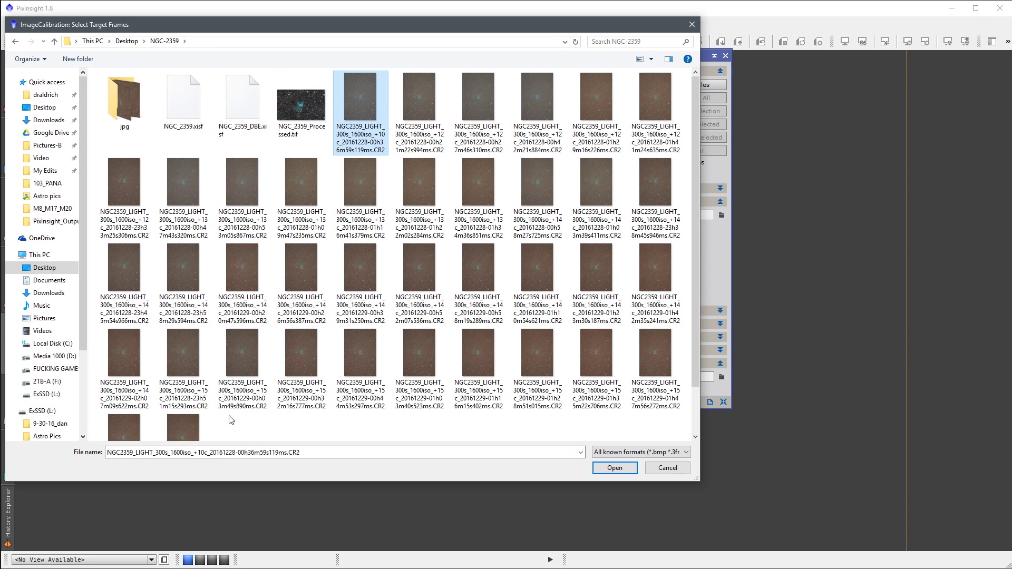
{"action": "left_click", "coordinate": [210, 423], "text": "shift"}
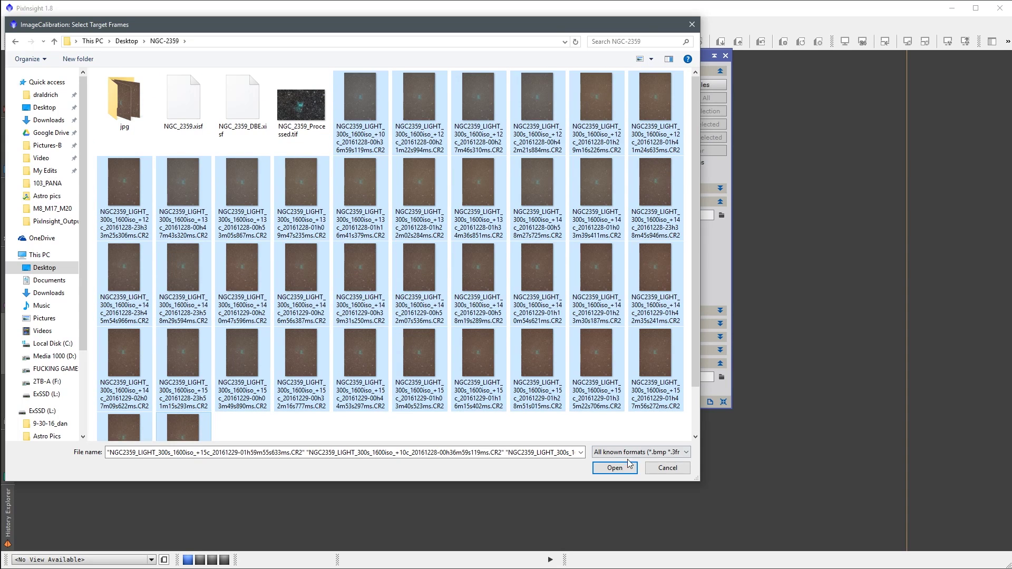
{"action": "left_click", "coordinate": [615, 467]}
{"action": "left_click_drag", "start_coordinate": [587, 71], "coordinate": [725, 75]}
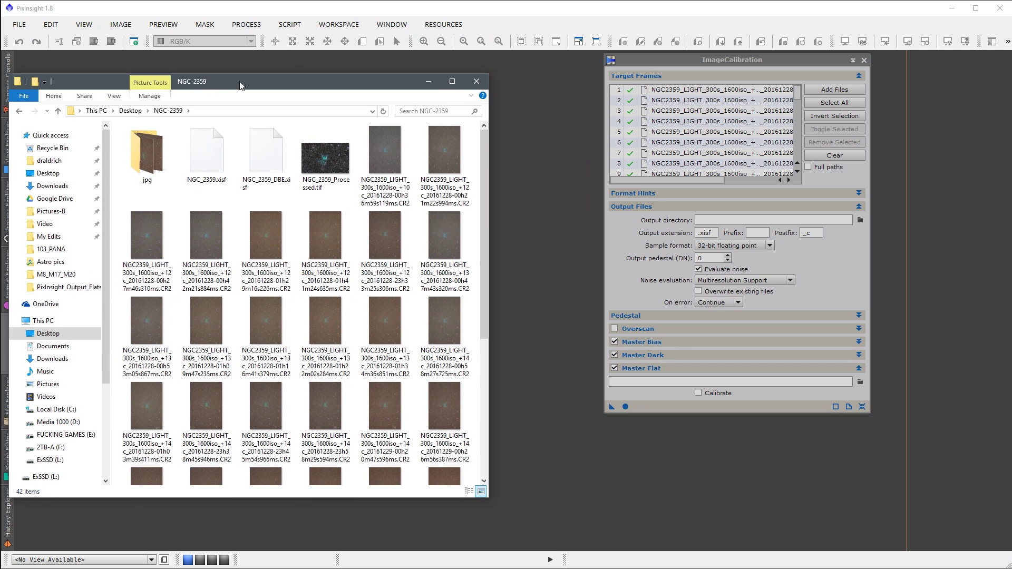
Drag master flat.xisf from the Desktop flats folder onto the PixInsight workspace.
{"action": "left_click_drag", "start_coordinate": [381, 88], "coordinate": [429, 81]}
{"action": "scroll", "coordinate": [453, 192], "scroll_direction": "down", "scroll_amount": 3}
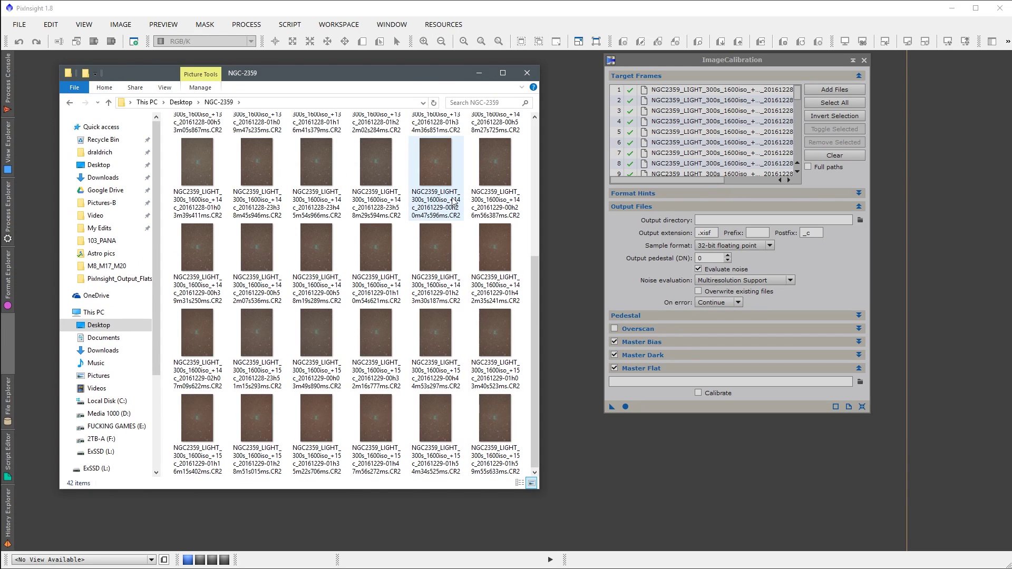
{"action": "scroll", "coordinate": [447, 339], "scroll_direction": "up", "scroll_amount": 3}
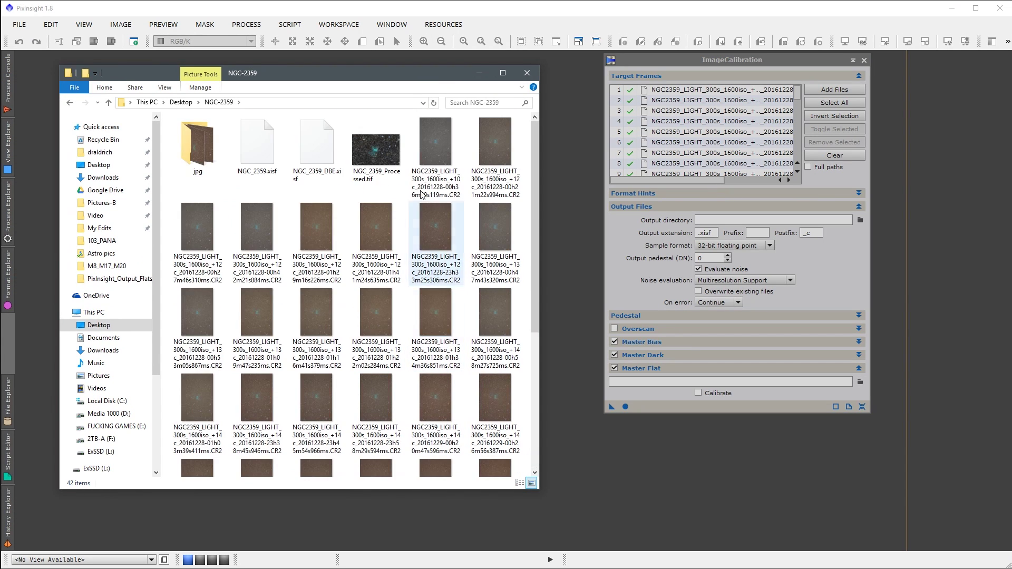
{"action": "left_click", "coordinate": [185, 102]}
{"action": "double_click", "coordinate": [196, 138]}
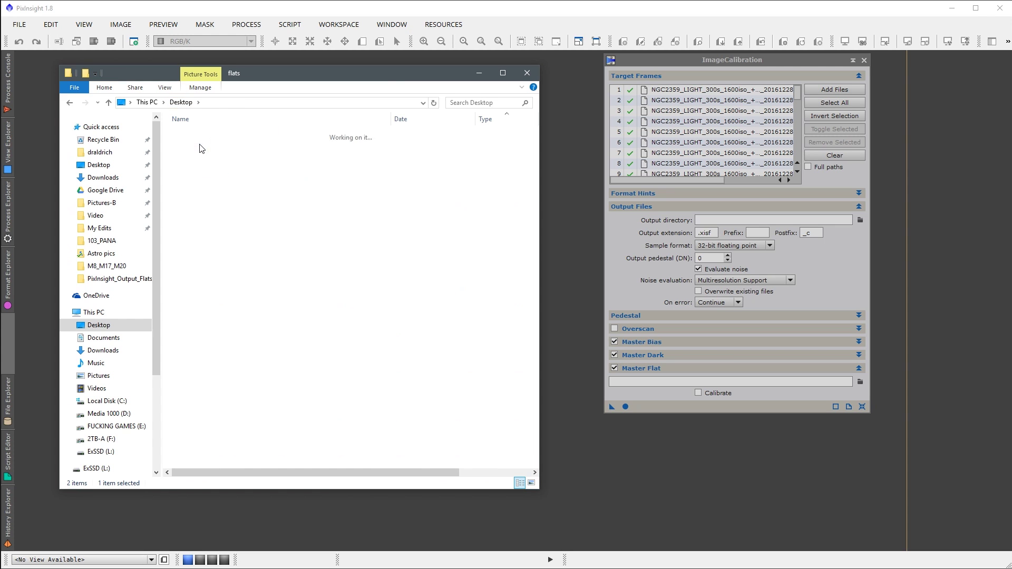
{"action": "left_click_drag", "start_coordinate": [211, 463], "coordinate": [569, 214]}
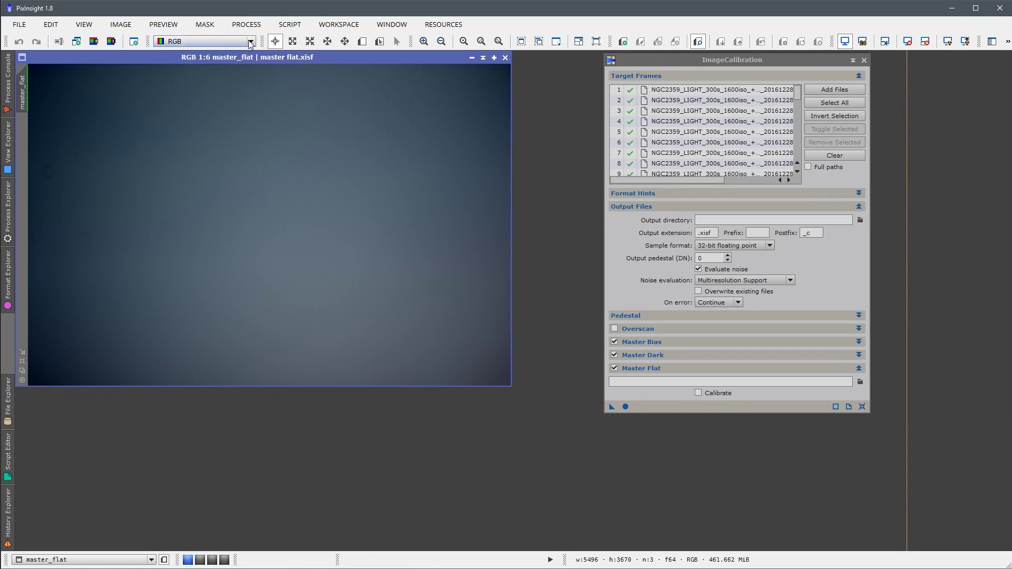
Rotate the master flat 90° clockwise with FastRotation and fit it to the window.
{"action": "left_click", "coordinate": [248, 24]}
{"action": "mouse_move", "coordinate": [277, 195]}
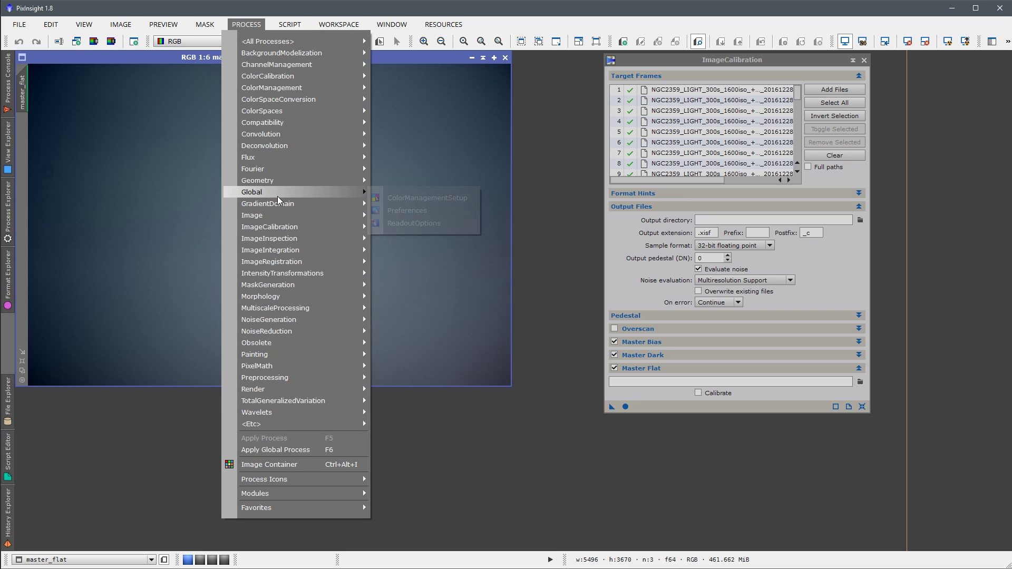
{"action": "mouse_move", "coordinate": [338, 179]}
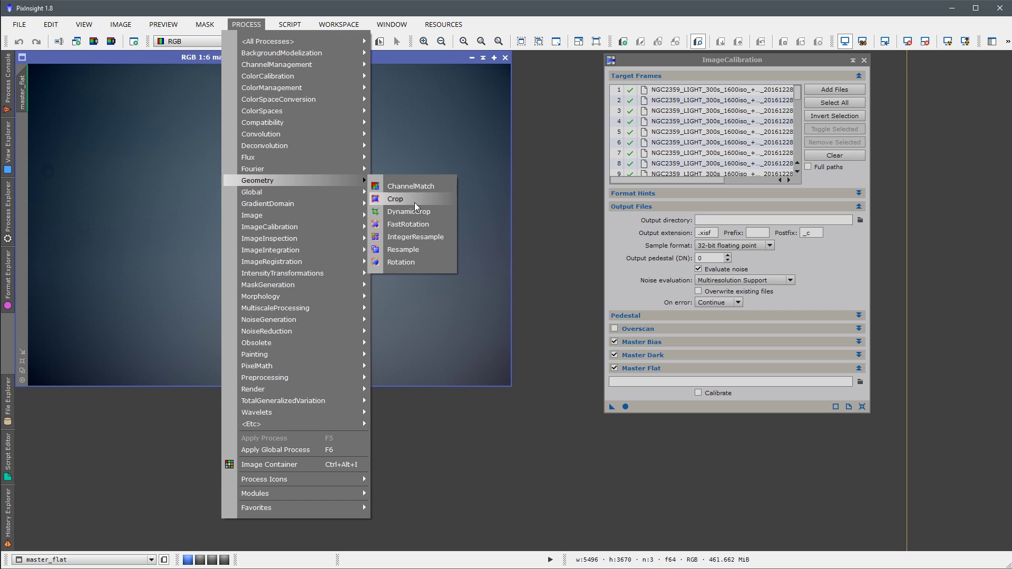
{"action": "left_click", "coordinate": [413, 224]}
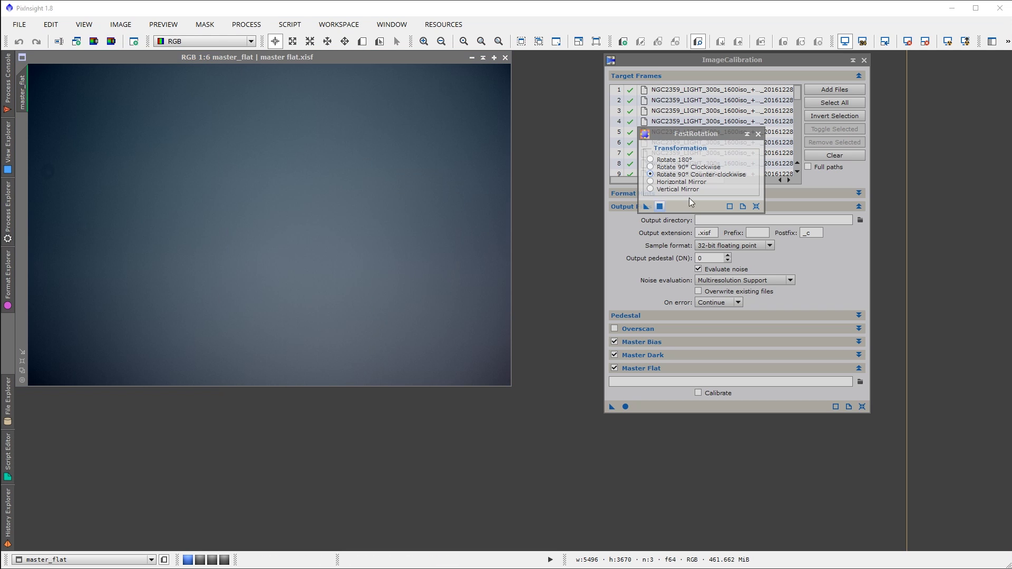
{"action": "left_click", "coordinate": [703, 168]}
{"action": "left_click_drag", "start_coordinate": [646, 206], "coordinate": [444, 194]}
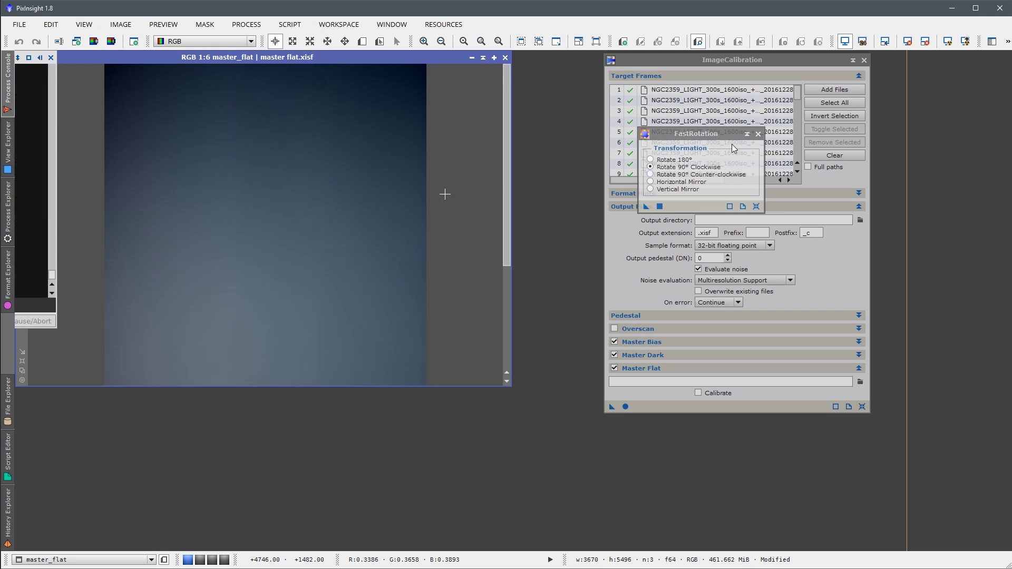
{"action": "left_click", "coordinate": [22, 370]}
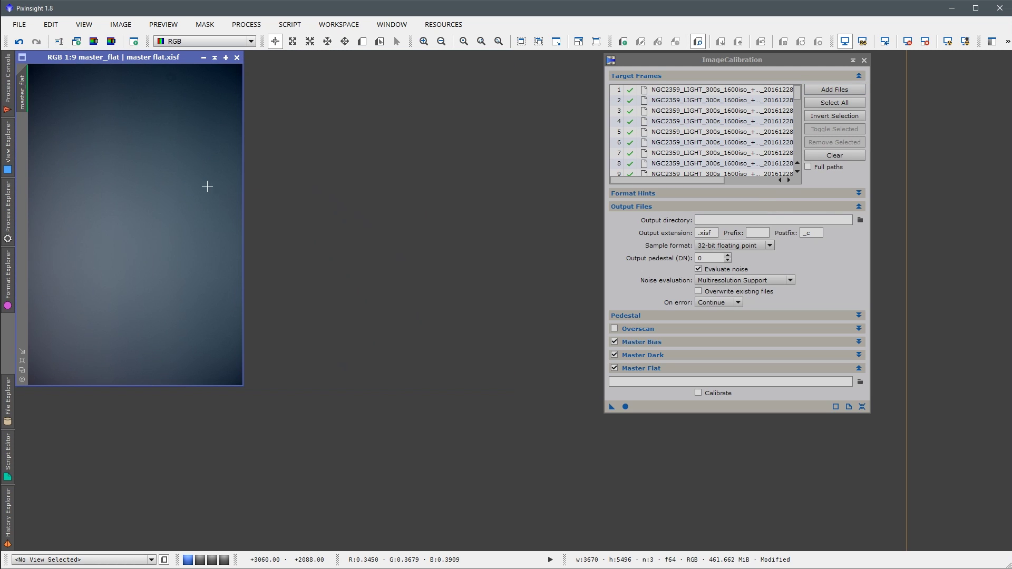
Save the rotated flat as master flat_90.xisf and close its image window.
{"action": "key", "text": "ctrl+shift+s"}
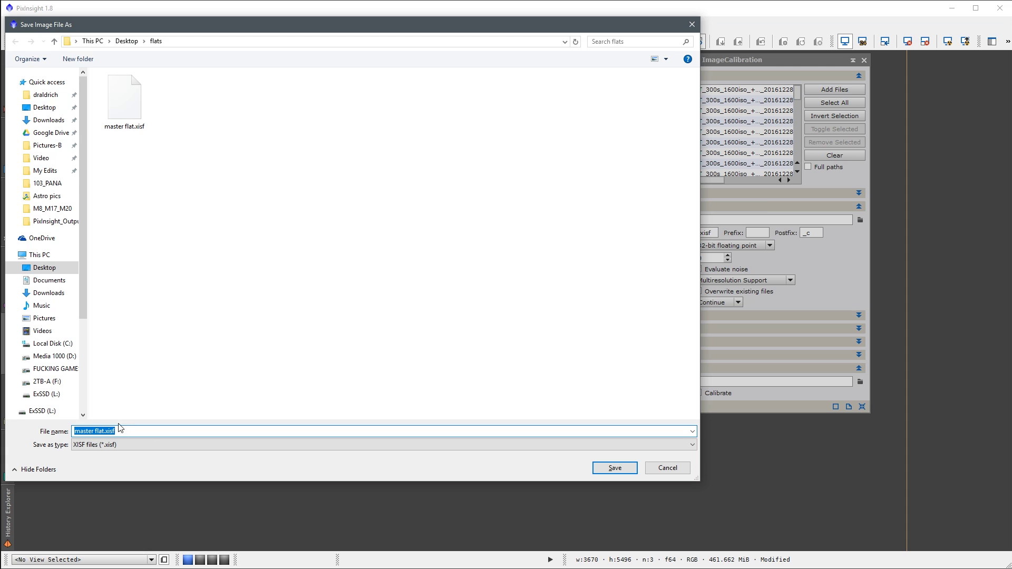
{"action": "left_click", "coordinate": [107, 430]}
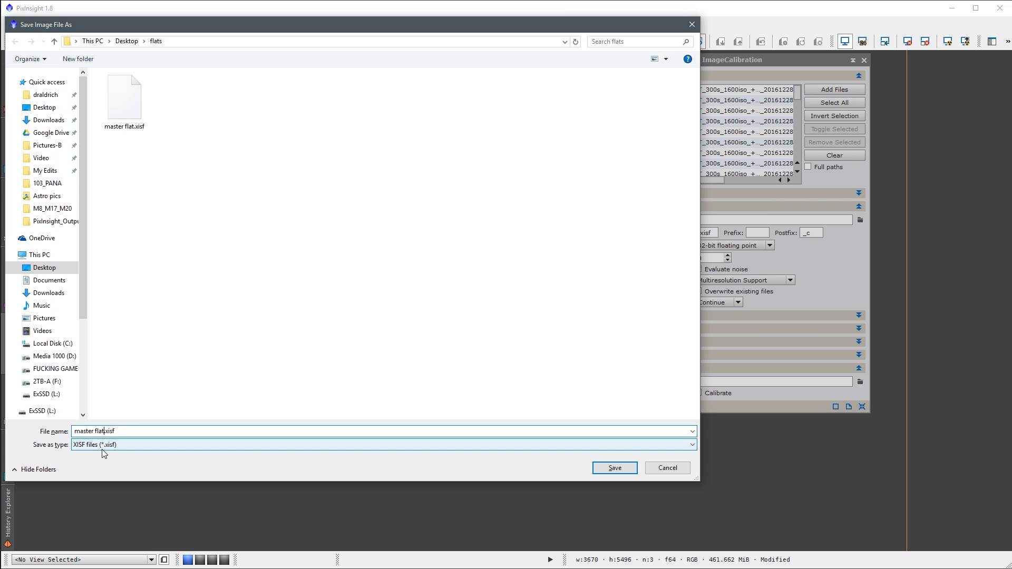
{"action": "key", "text": "Return"}
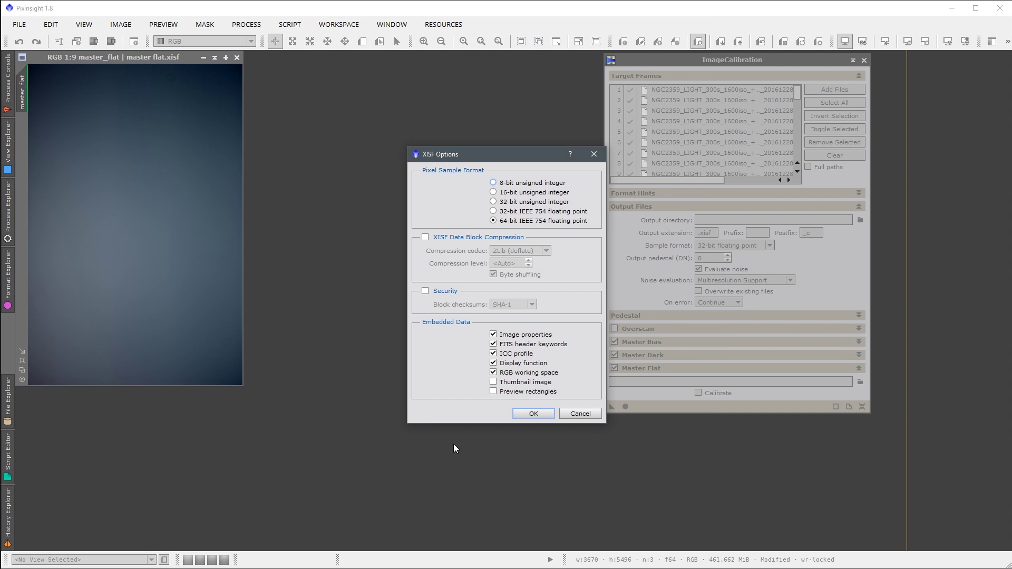
{"action": "left_click", "coordinate": [534, 413]}
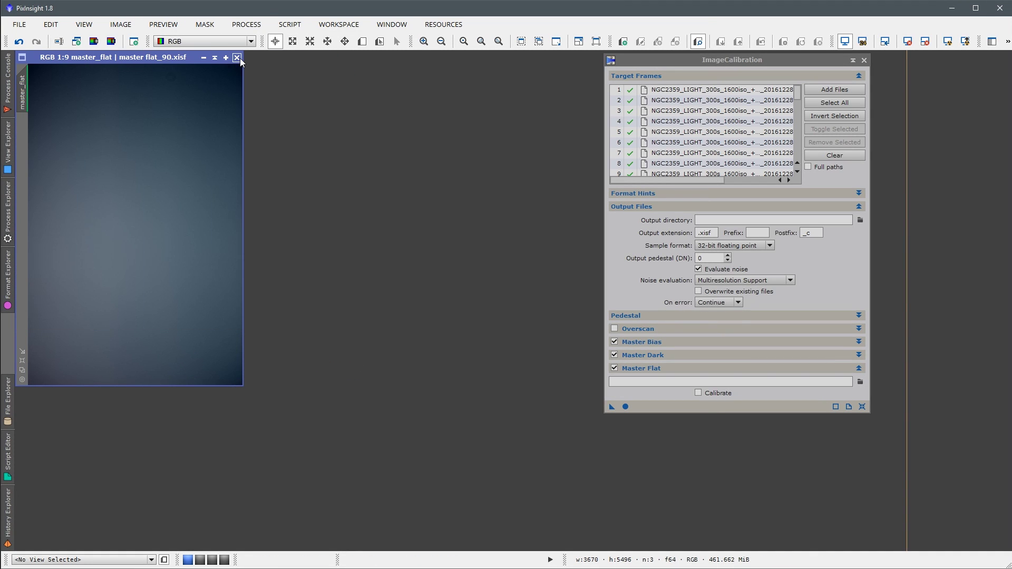
{"action": "left_click", "coordinate": [239, 58]}
Open ImageCalibration's output directory picker and browse to the Desktop NGC-2359 folder.
{"action": "left_click_drag", "start_coordinate": [722, 62], "coordinate": [346, 62]}
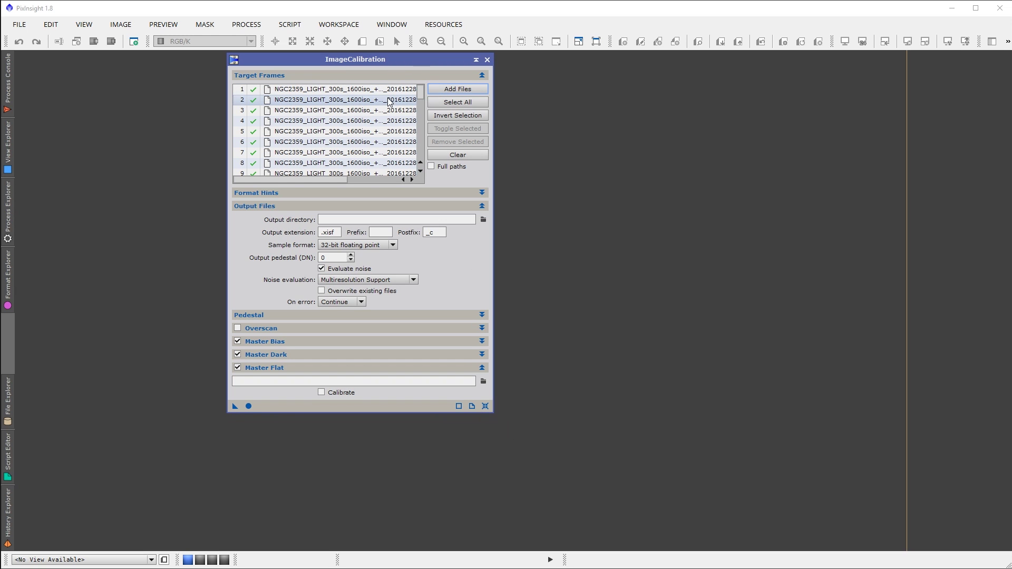
{"action": "mouse_move", "coordinate": [419, 101]}
{"action": "left_mouse_down"}
{"action": "mouse_move", "coordinate": [421, 174]}
{"action": "mouse_move", "coordinate": [423, 83]}
{"action": "left_mouse_up"}
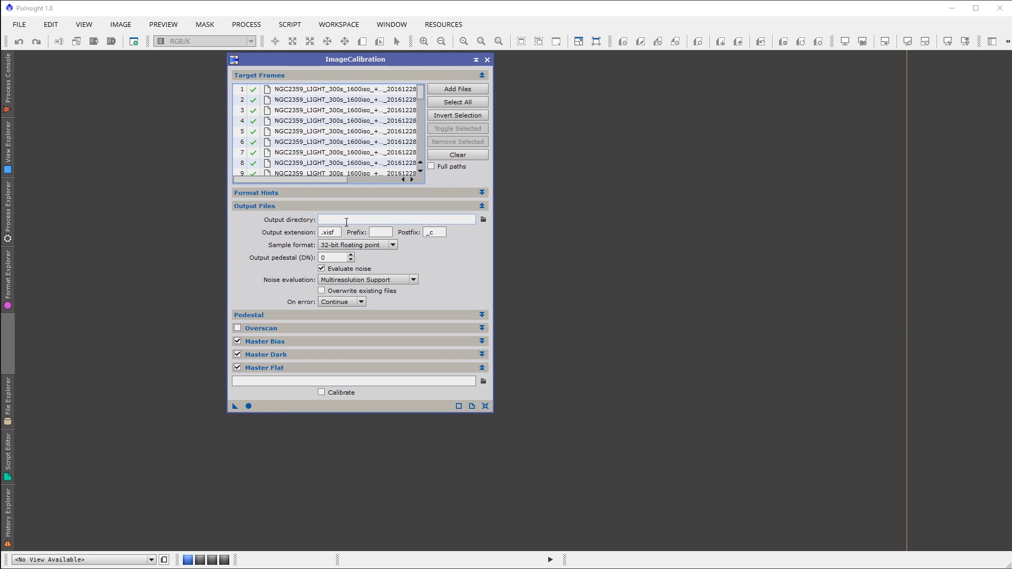
{"action": "left_click", "coordinate": [483, 219]}
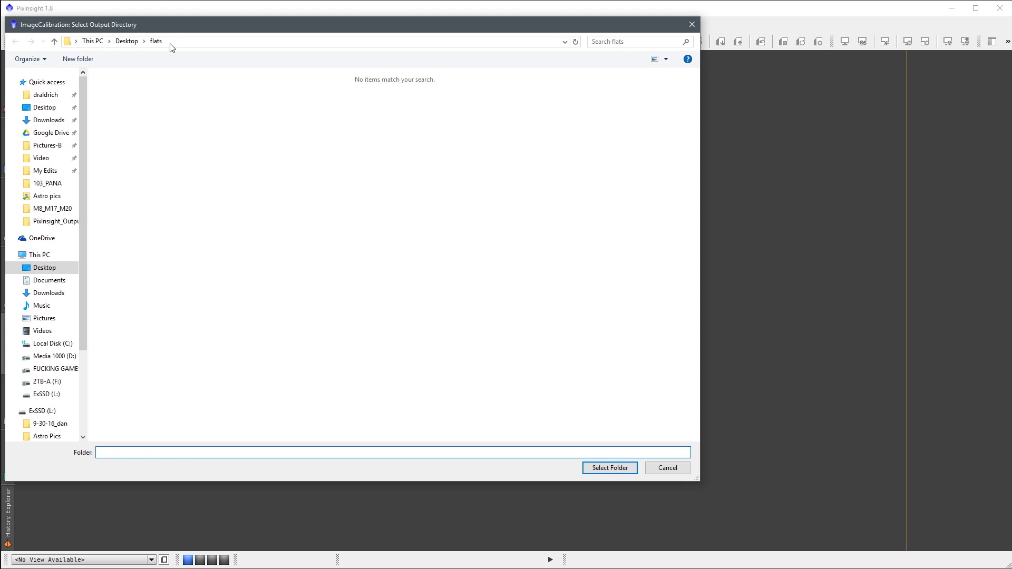
{"action": "left_click_drag", "start_coordinate": [173, 30], "coordinate": [299, 71]}
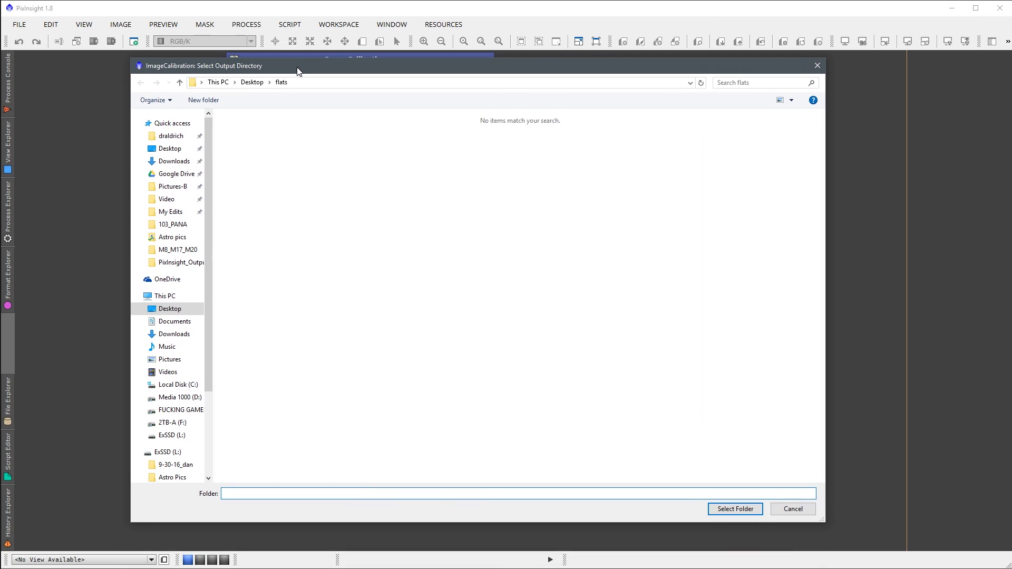
{"action": "left_click", "coordinate": [264, 85]}
{"action": "double_click", "coordinate": [316, 153]}
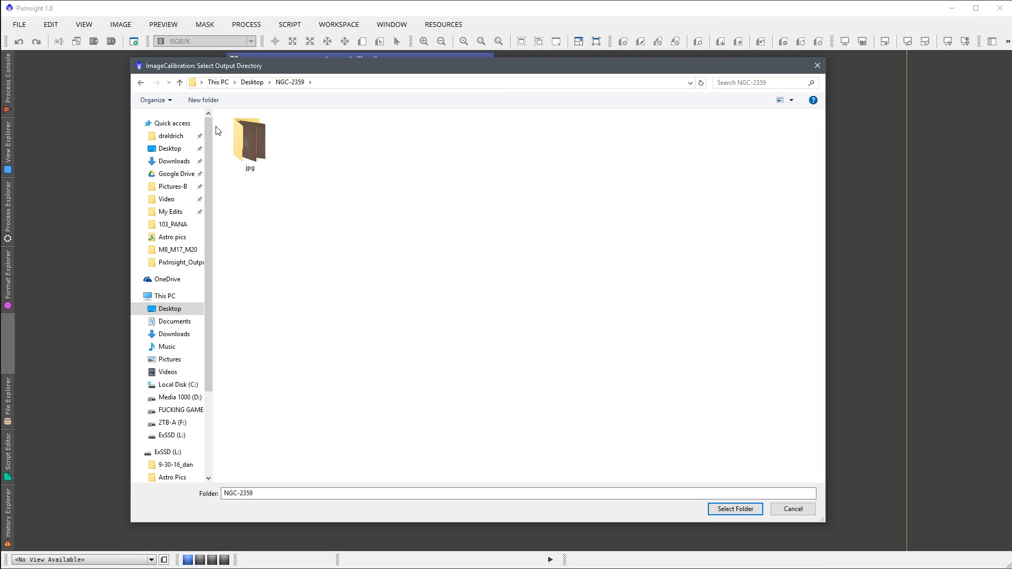
Create a folder named ngc-2359_calibrated and select it as the output directory.
{"action": "left_click", "coordinate": [204, 100]}
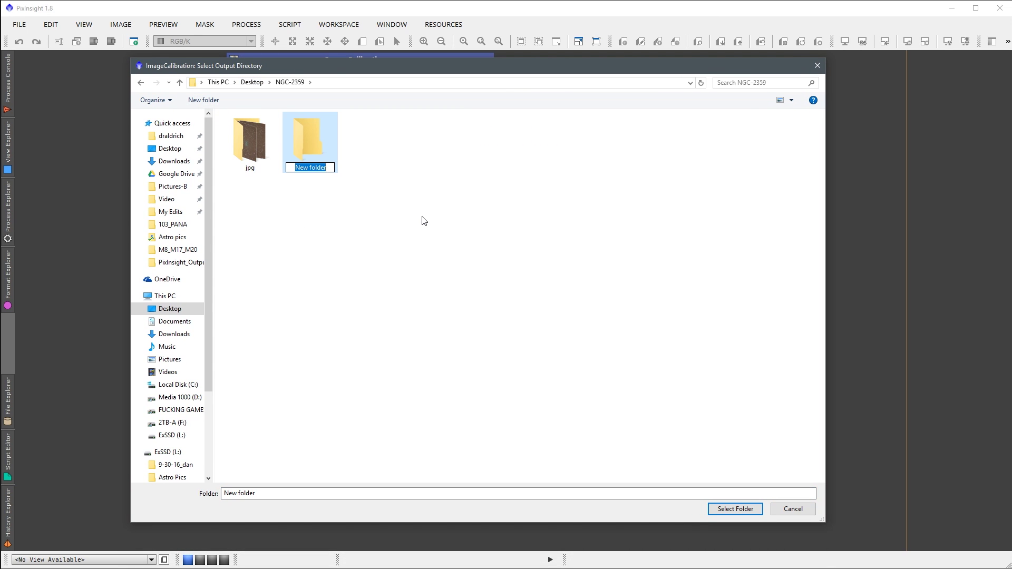
{"action": "type", "text": "ngc-2359_calibrated"}
{"action": "key", "text": "Return"}
{"action": "left_click", "coordinate": [217, 268]}
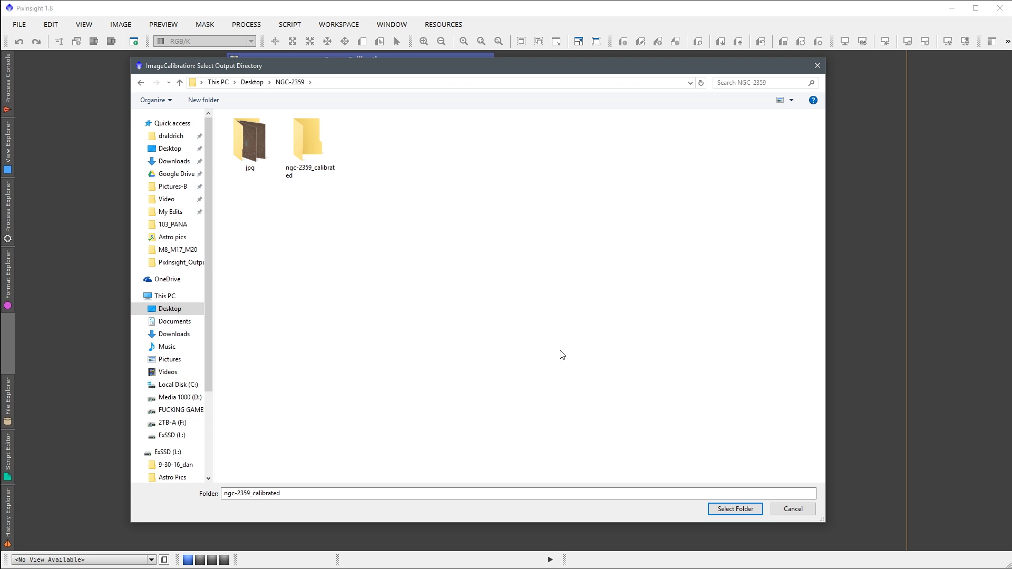
{"action": "double_click", "coordinate": [309, 142]}
{"action": "left_click", "coordinate": [723, 509]}
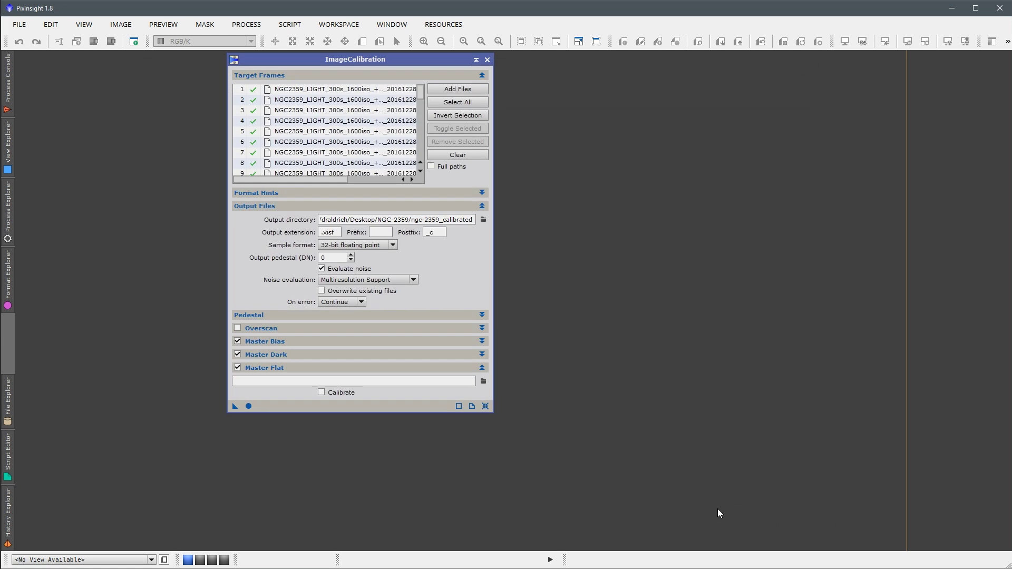
Turn off master bias and dark, use flats/master flat_90.xisf as master flat, and calibrate all lights.
{"action": "left_click", "coordinate": [237, 342]}
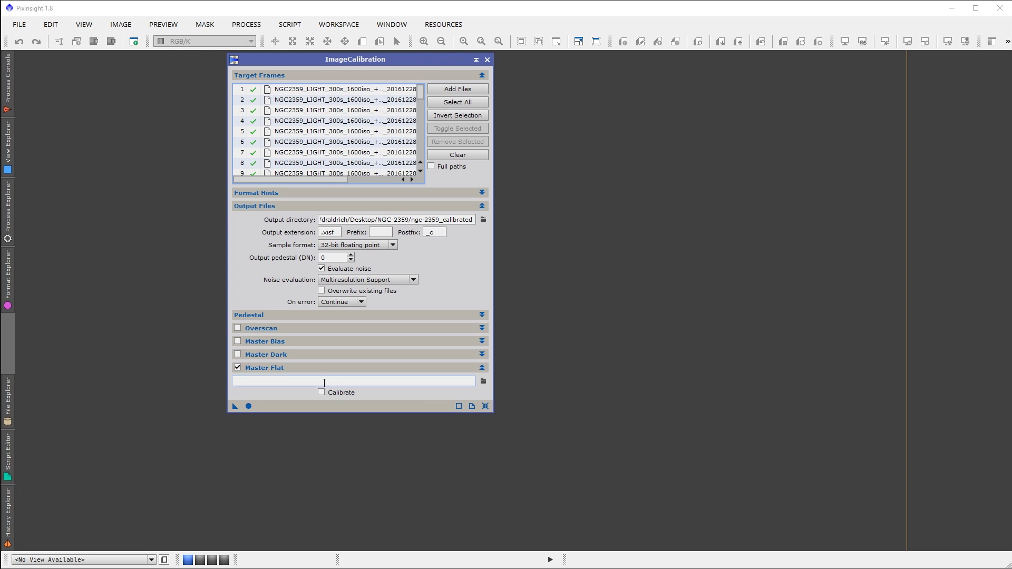
{"action": "left_click", "coordinate": [482, 381]}
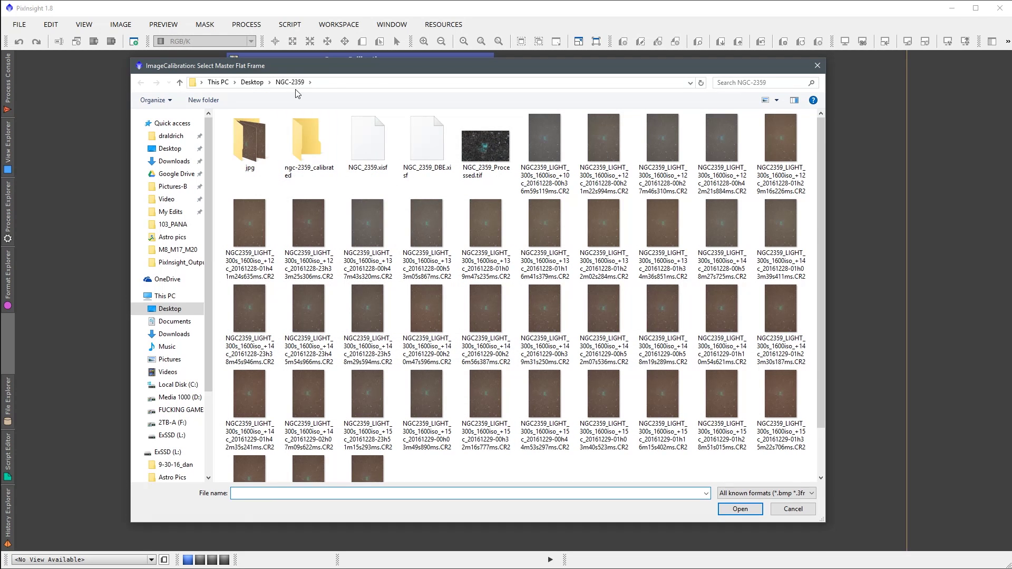
{"action": "left_click", "coordinate": [252, 82]}
{"action": "double_click", "coordinate": [258, 146]}
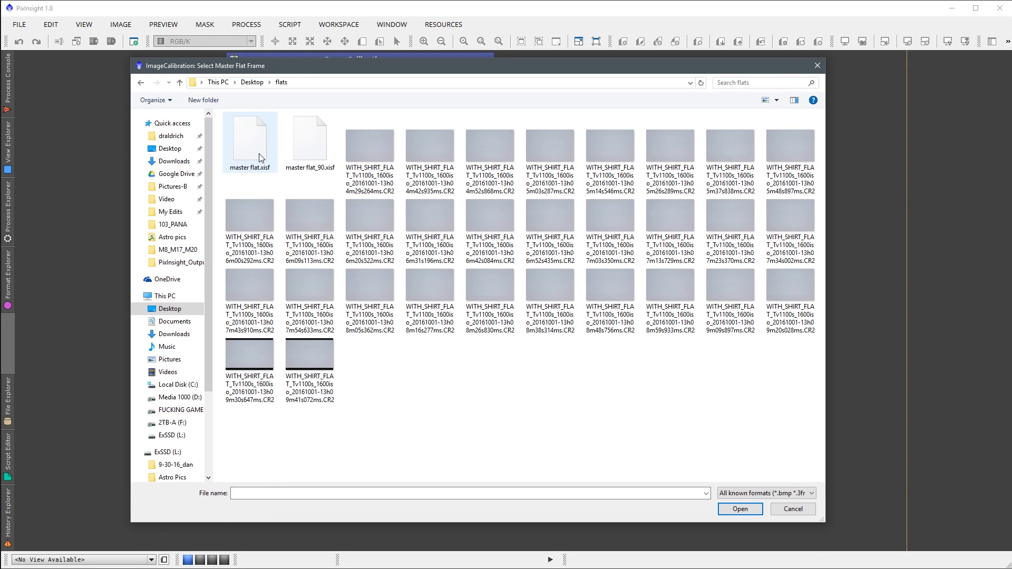
{"action": "left_click", "coordinate": [311, 153]}
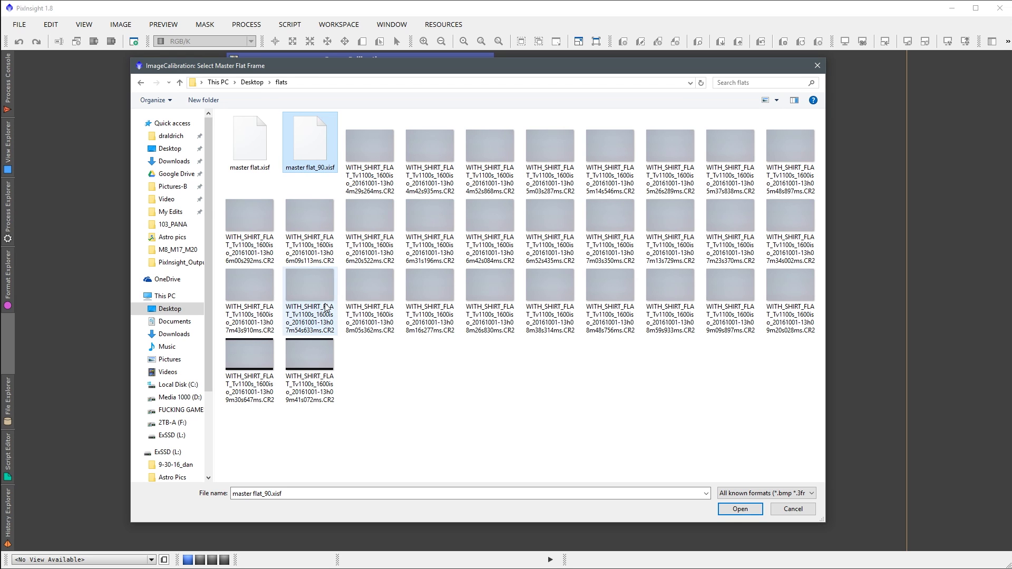
{"action": "left_click", "coordinate": [739, 508]}
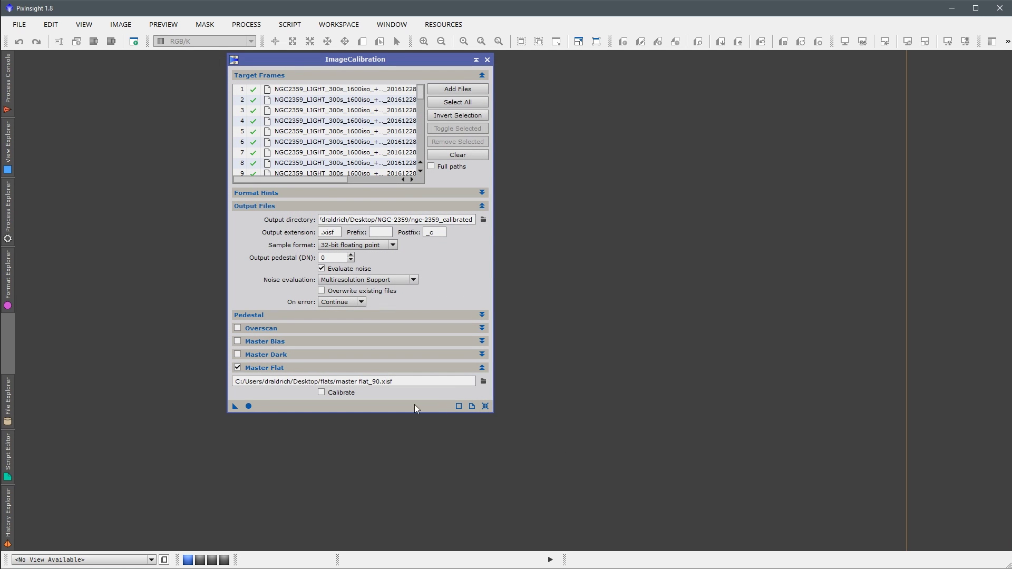
{"action": "left_click", "coordinate": [248, 406]}
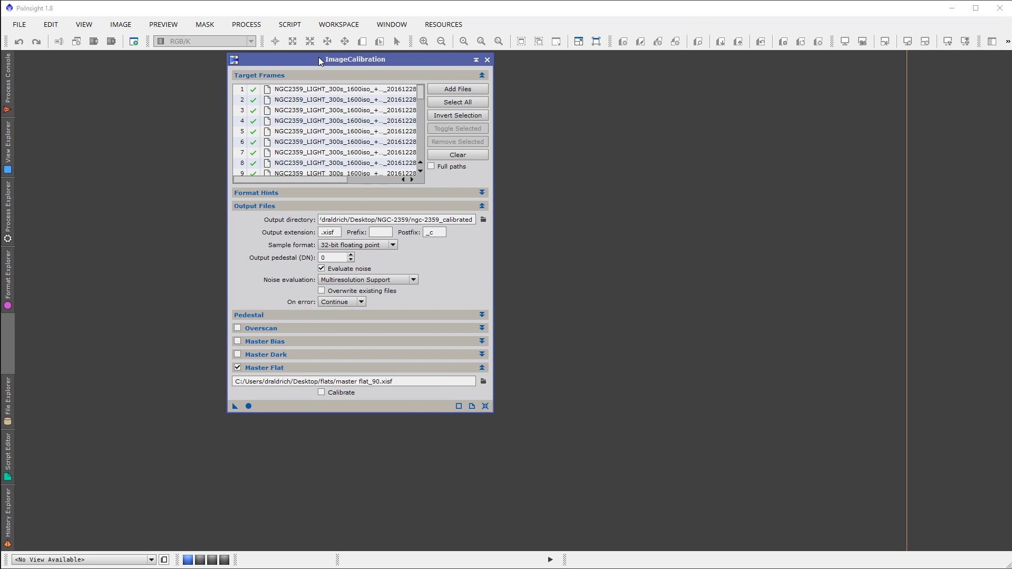
{"action": "left_click_drag", "start_coordinate": [319, 57], "coordinate": [297, 62]}
Close ImageCalibration and drag a frame from NGC-2359/ngc-2359_calibrated into PixInsight.
{"action": "left_click", "coordinate": [465, 65]}
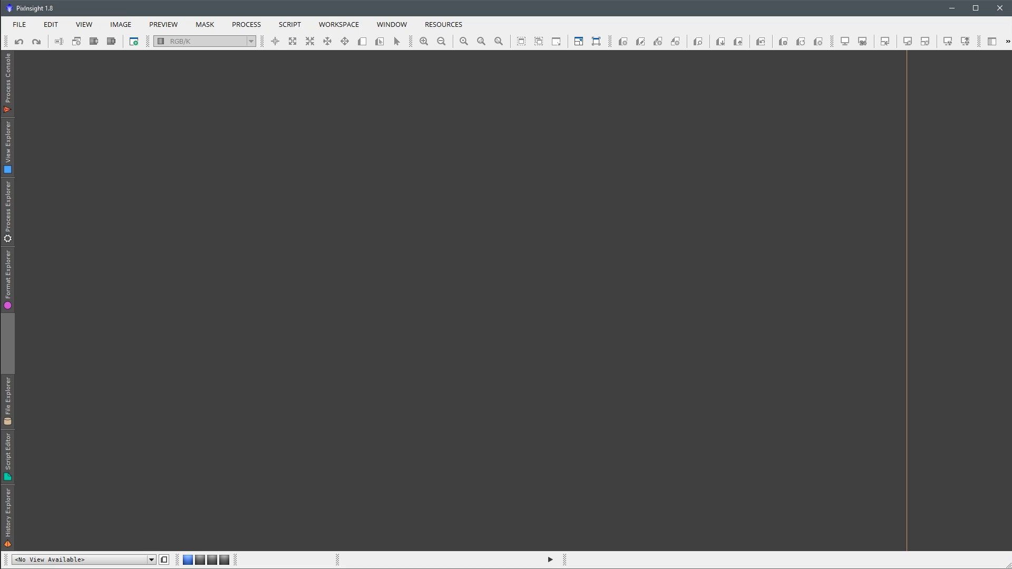
{"action": "key", "text": "alt+Tab"}
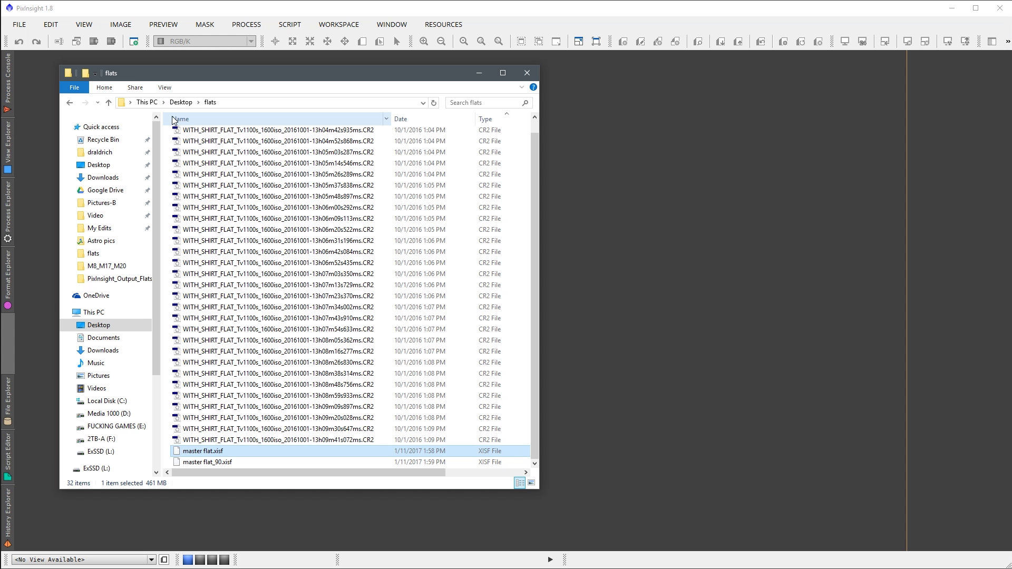
{"action": "left_click", "coordinate": [180, 101]}
{"action": "double_click", "coordinate": [258, 145]}
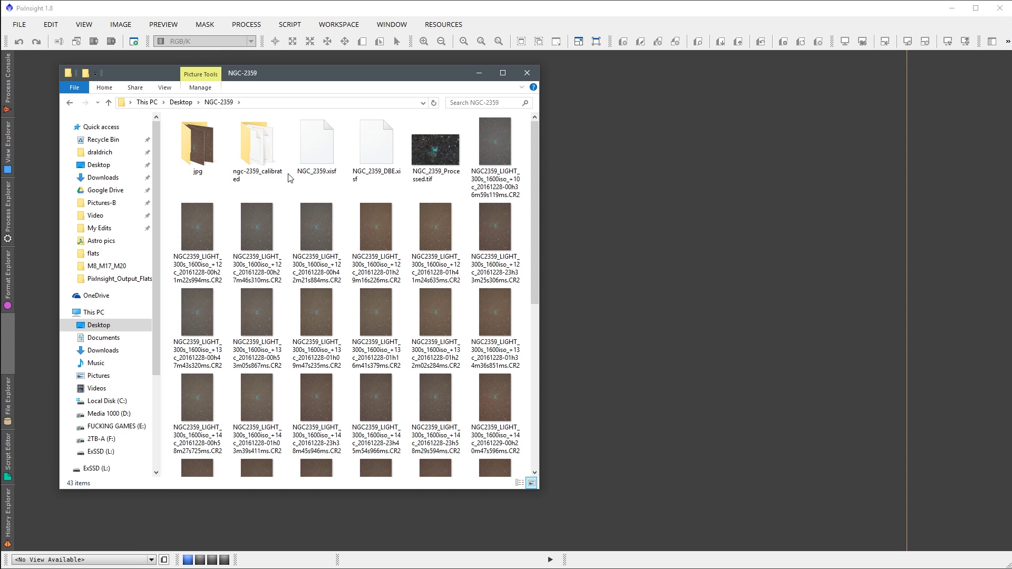
{"action": "double_click", "coordinate": [251, 146]}
{"action": "left_click_drag", "start_coordinate": [264, 91], "coordinate": [572, 110]}
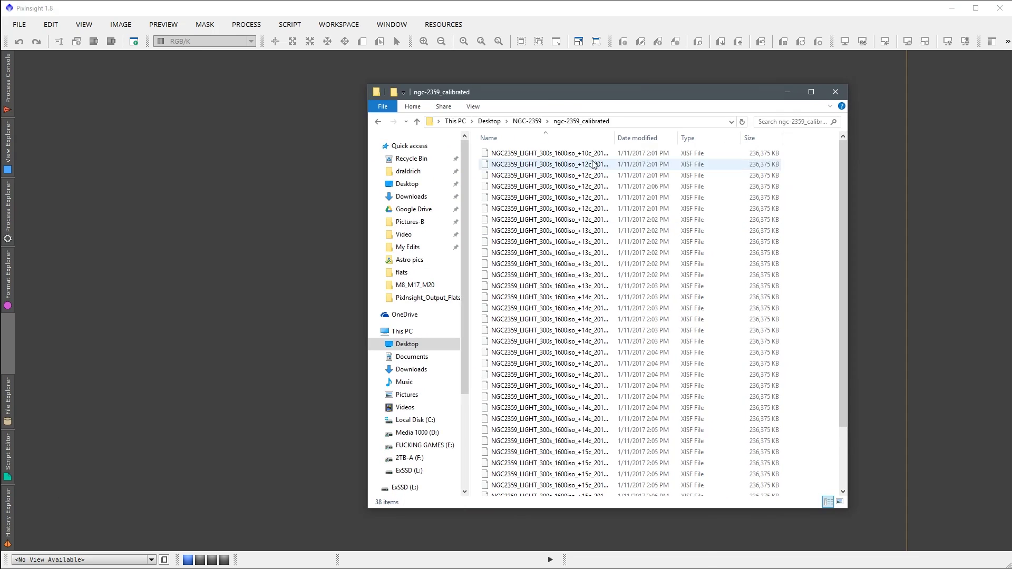
{"action": "left_click_drag", "start_coordinate": [548, 341], "coordinate": [244, 237]}
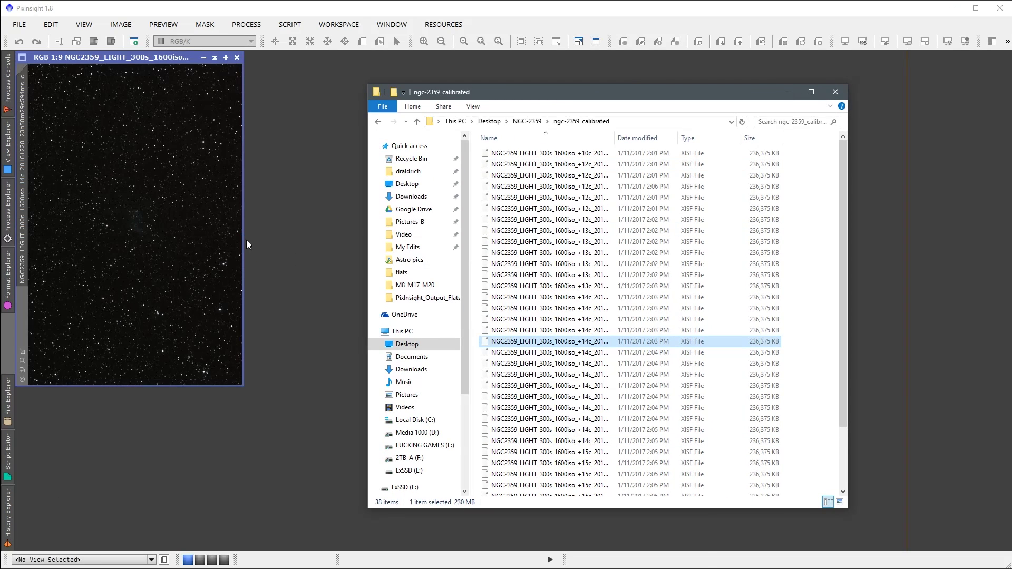
Auto-stretch the calibrated light frame to inspect it, then close it.
{"action": "left_click", "coordinate": [217, 200]}
{"action": "key", "text": "ctrl+a"}
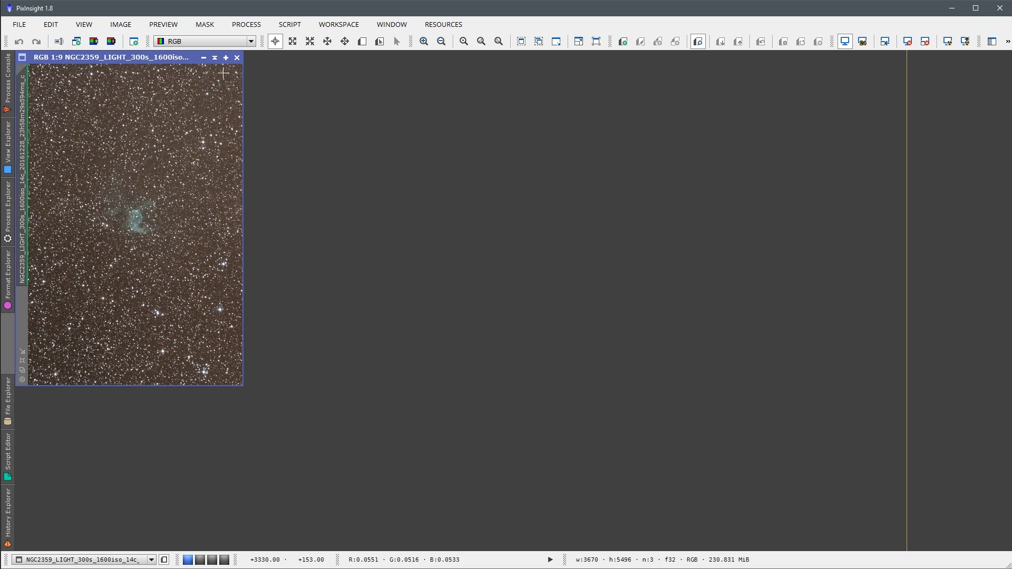
{"action": "left_click_drag", "start_coordinate": [87, 53], "coordinate": [228, 53]}
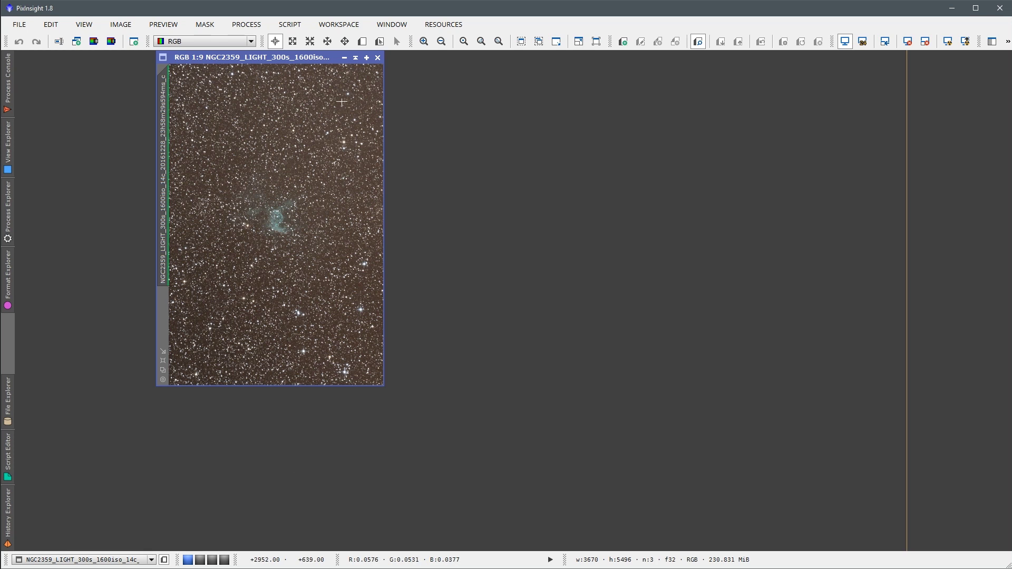
{"action": "left_click", "coordinate": [376, 58]}
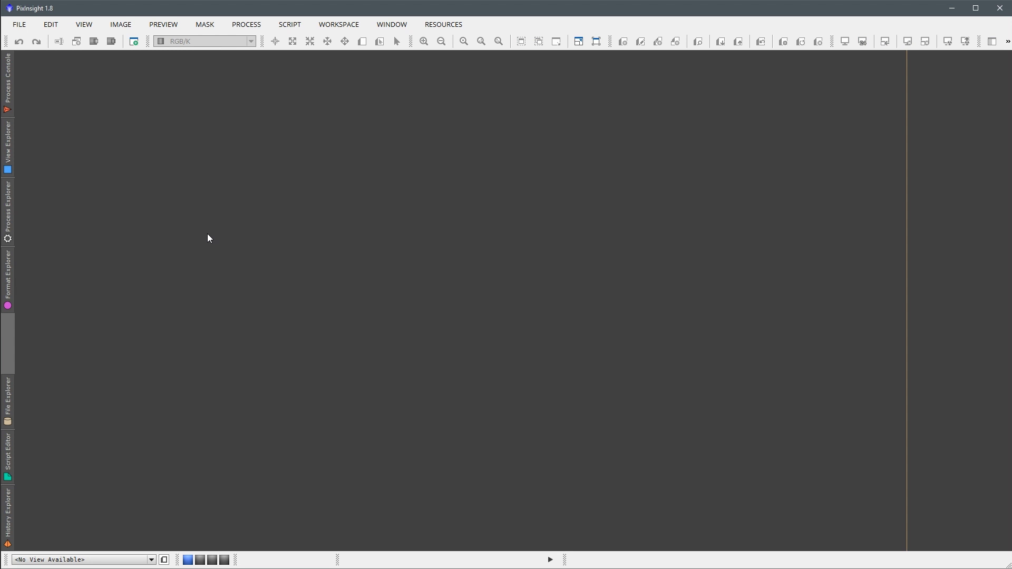
Show the ImageRegistration submenu under the Process menu.
{"action": "left_click", "coordinate": [258, 26]}
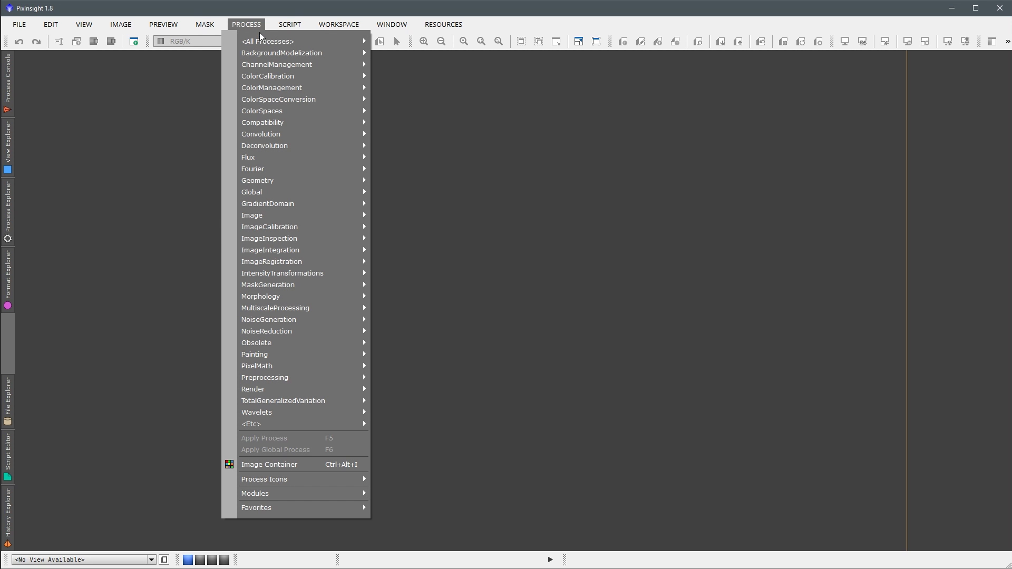
{"action": "mouse_move", "coordinate": [343, 232]}
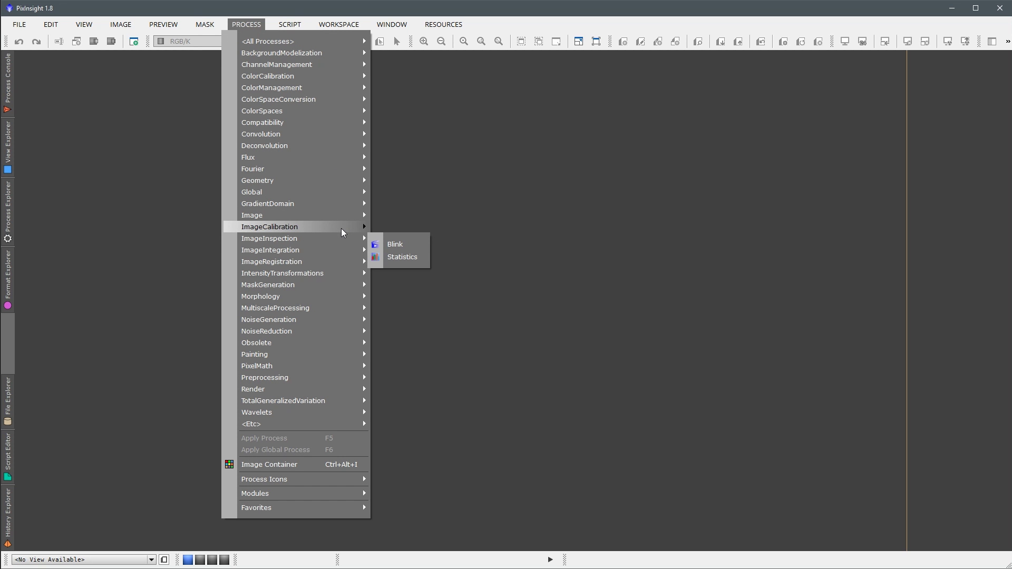
{"action": "mouse_move", "coordinate": [338, 262]}
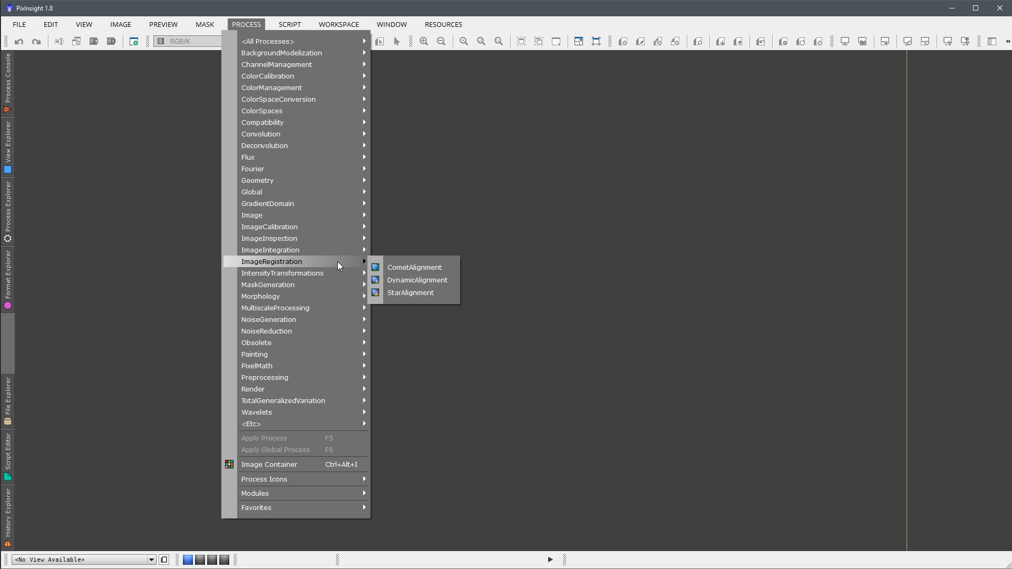
Open StarAlignment and set the first calibrated NGC-2359 frame as the reference image file.
{"action": "left_click", "coordinate": [406, 293]}
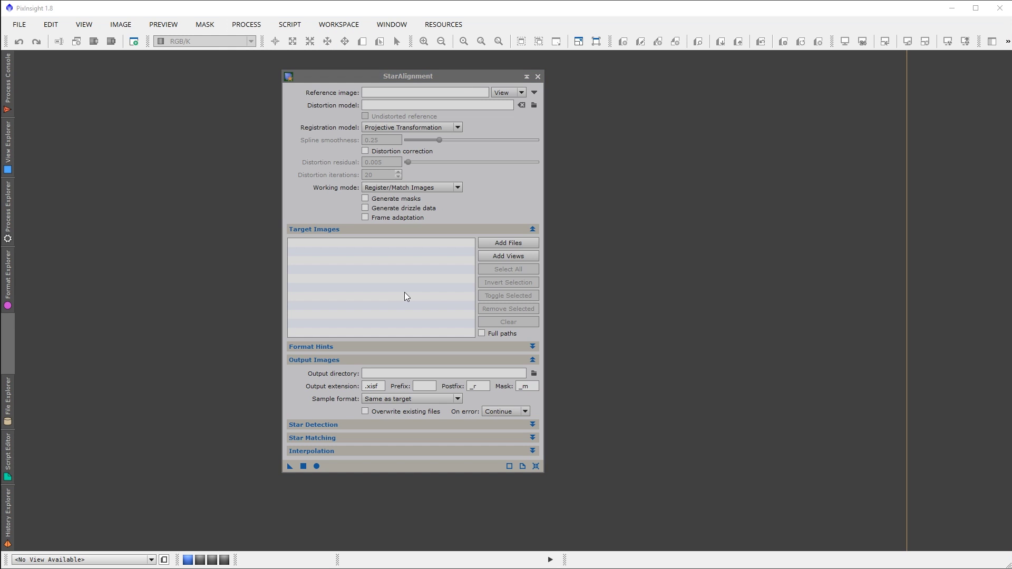
{"action": "left_click_drag", "start_coordinate": [483, 77], "coordinate": [569, 71]}
{"action": "left_click", "coordinate": [608, 82]}
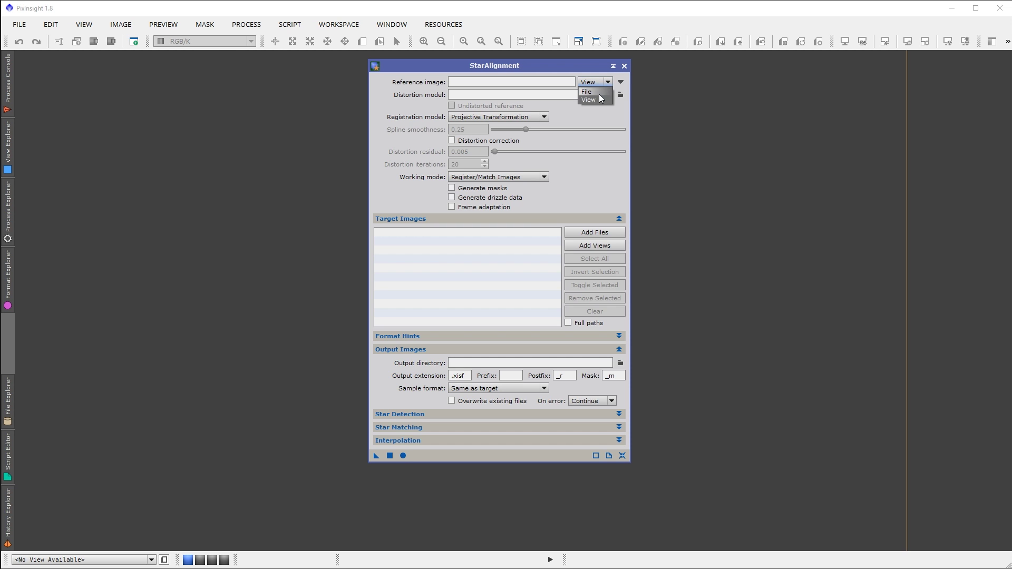
{"action": "left_click", "coordinate": [598, 94]}
{"action": "left_click", "coordinate": [620, 82]}
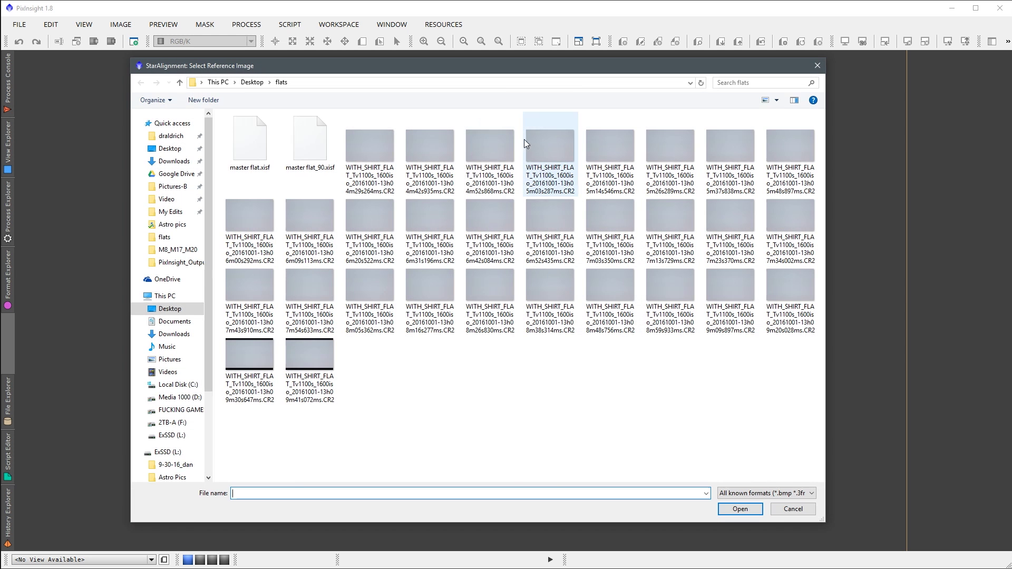
{"action": "left_click", "coordinate": [252, 82]}
{"action": "double_click", "coordinate": [311, 139]}
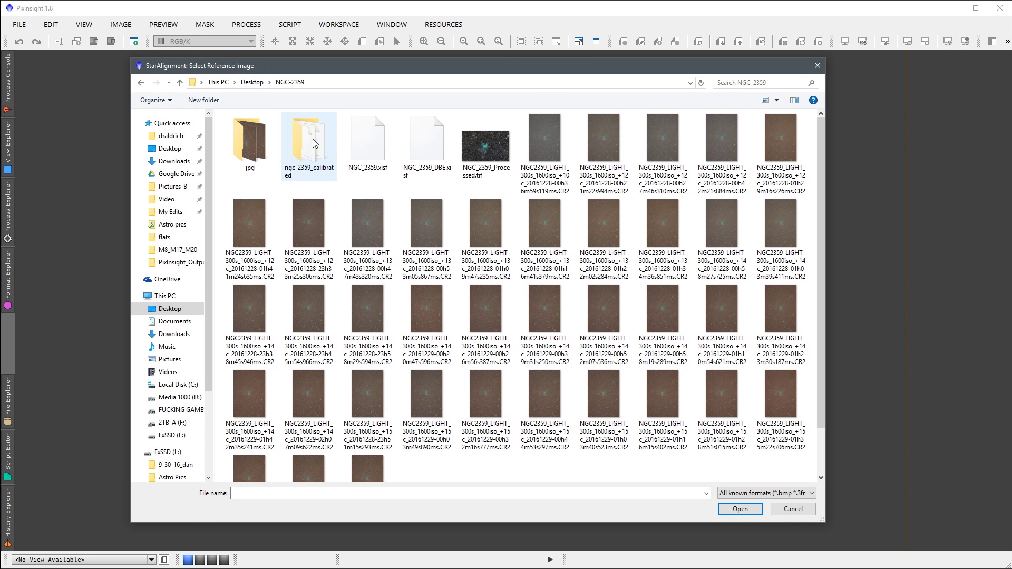
{"action": "double_click", "coordinate": [319, 153]}
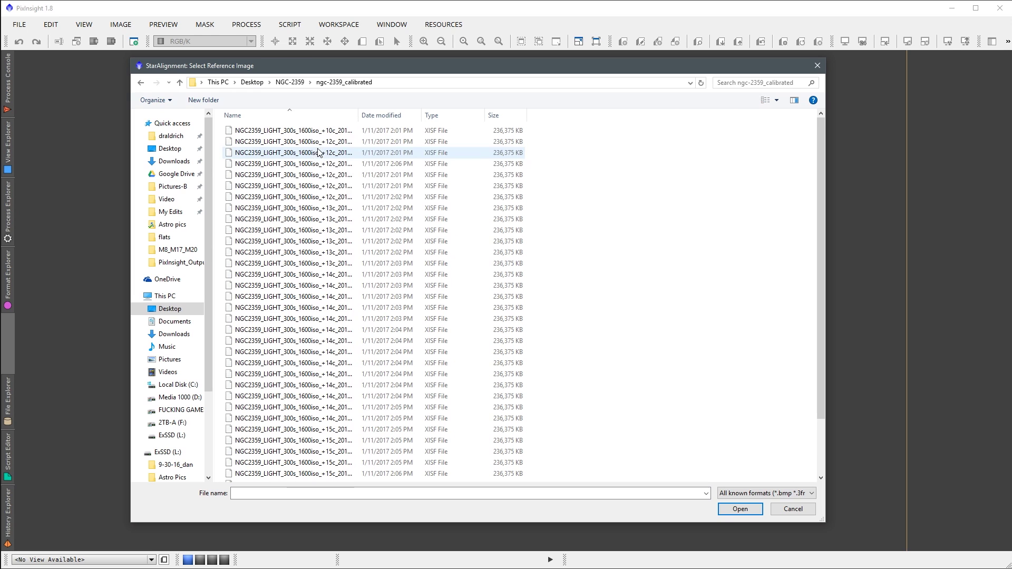
{"action": "left_click", "coordinate": [351, 132]}
{"action": "left_click", "coordinate": [750, 510]}
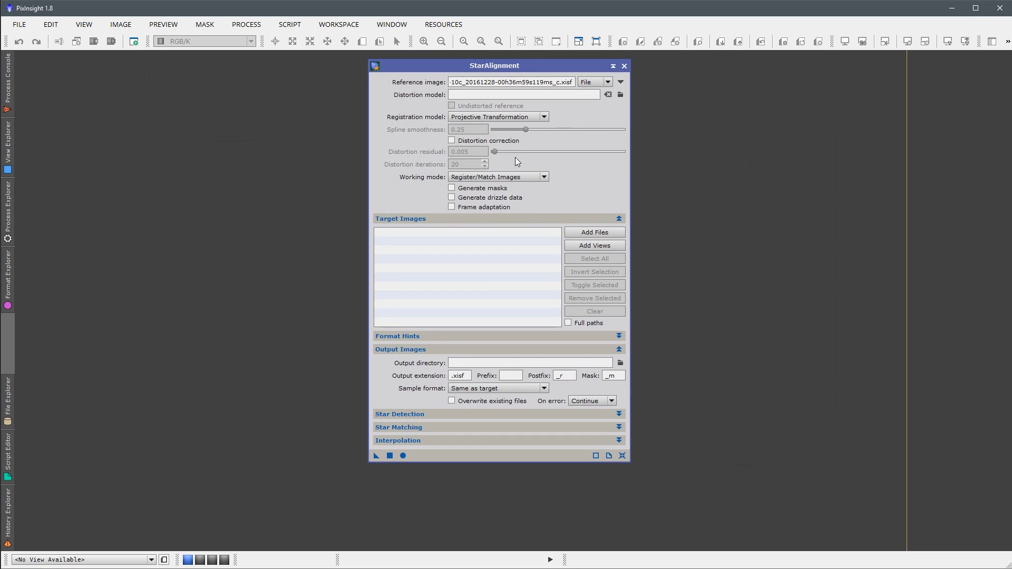
Add every frame in ngc-2359_calibrated as an alignment target.
{"action": "left_click", "coordinate": [594, 232]}
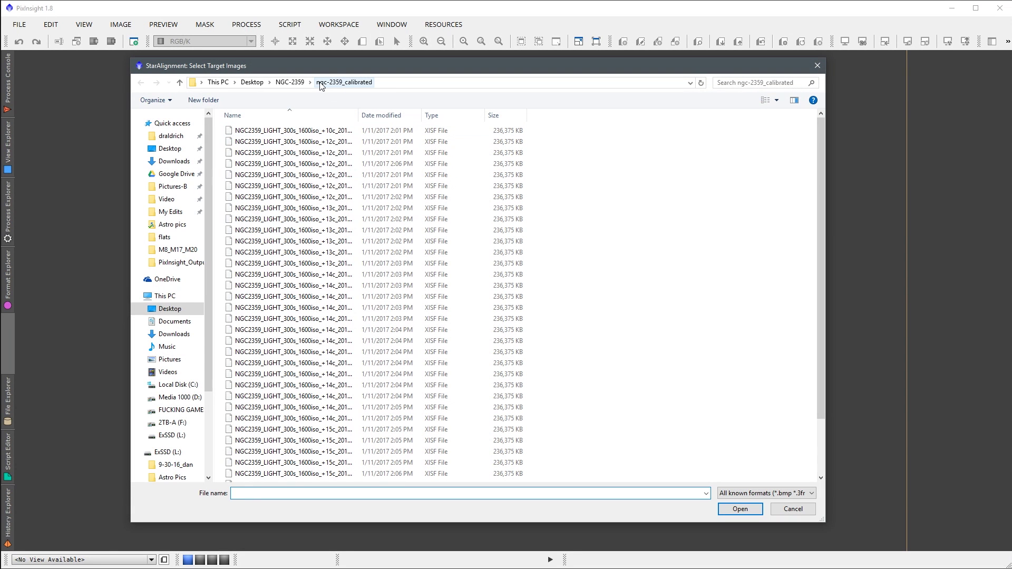
{"action": "left_click", "coordinate": [335, 130]}
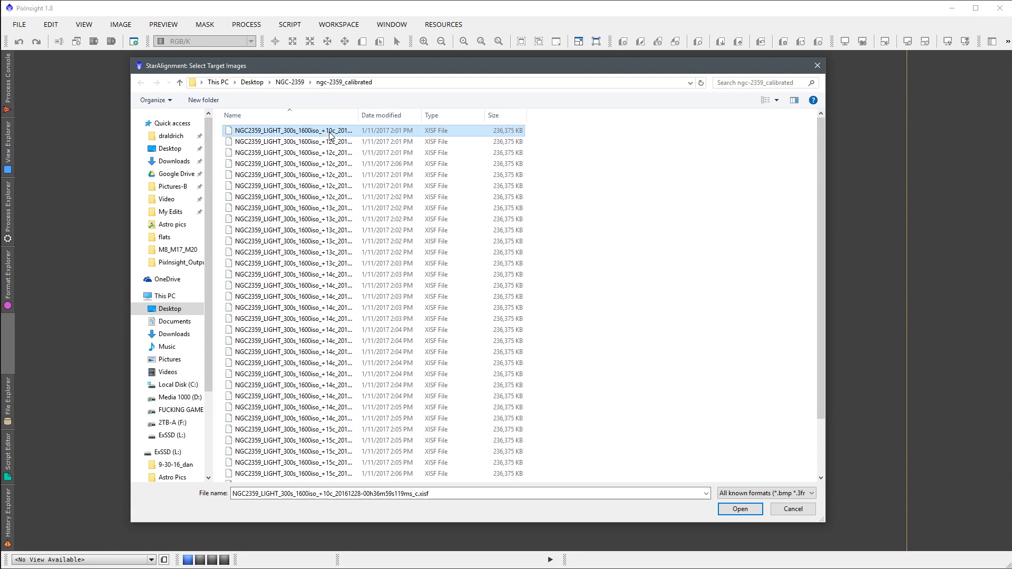
{"action": "key", "text": "ctrl+a"}
{"action": "left_click", "coordinate": [740, 509]}
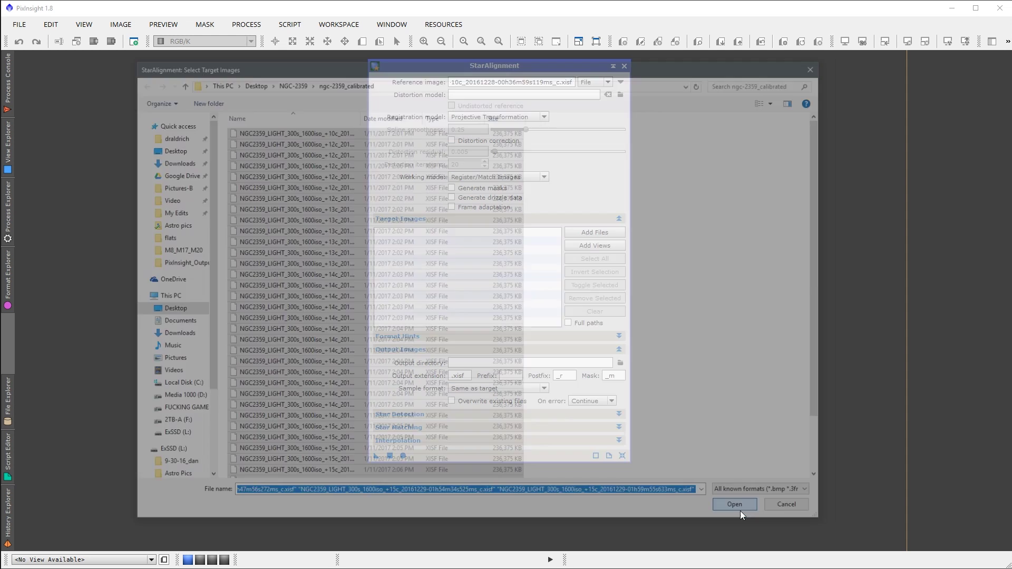
{"action": "left_click", "coordinate": [620, 363]}
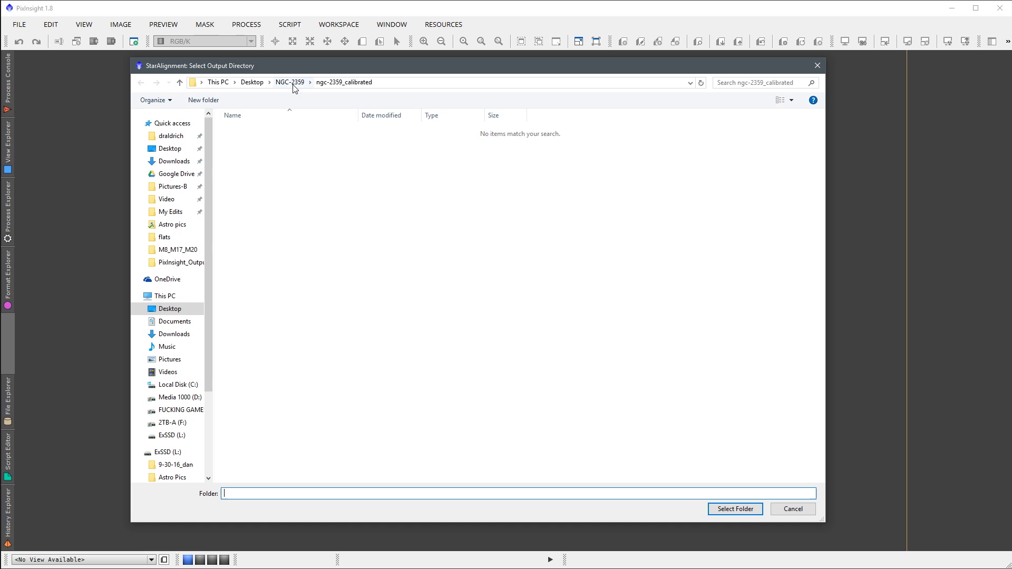
Output to a new ngc-2359_calibrated_registerd folder, run Apply Global, and close StarAlignment.
{"action": "left_click", "coordinate": [290, 83]}
{"action": "left_click", "coordinate": [213, 104]}
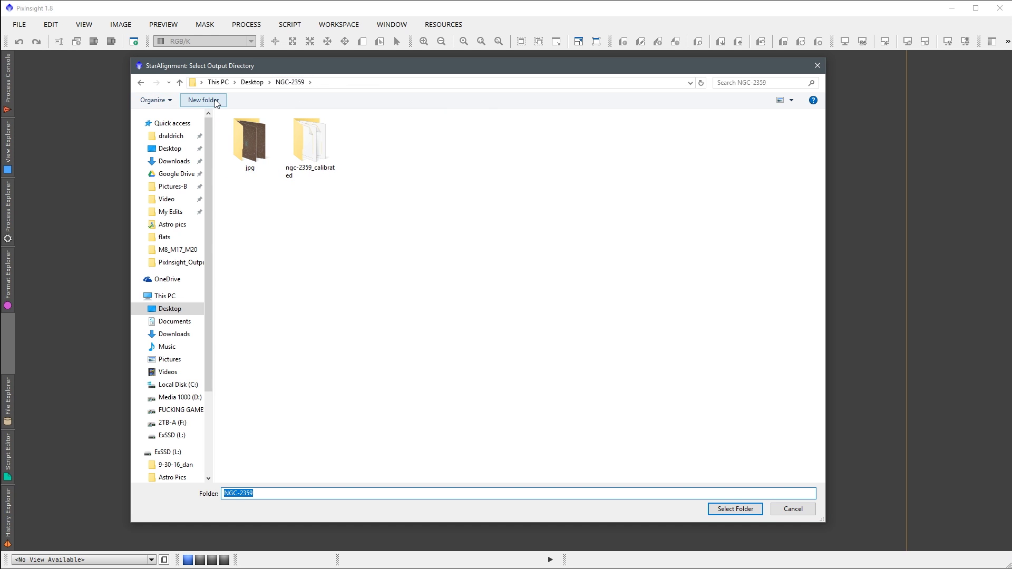
{"action": "type", "text": "ng"}
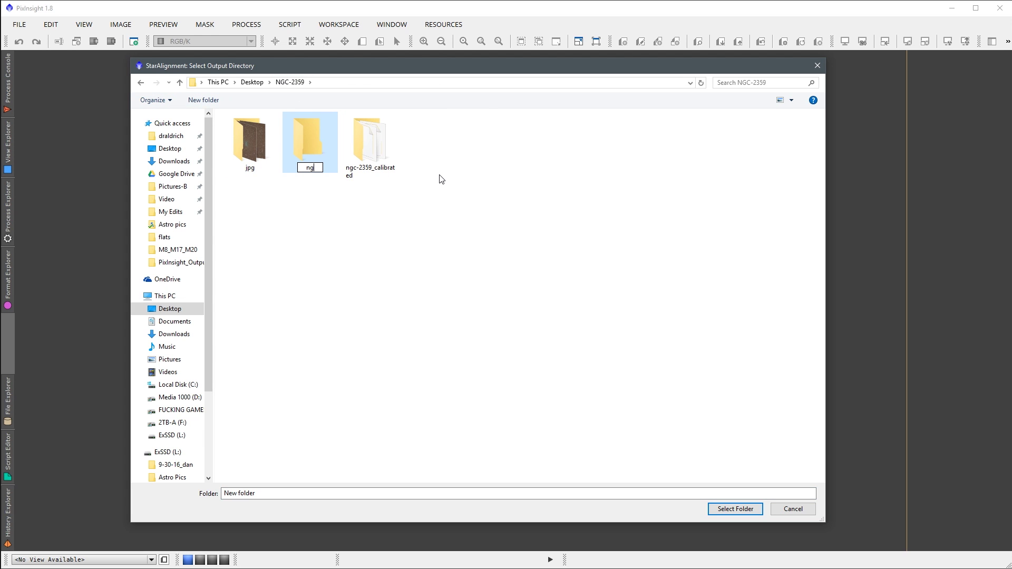
{"action": "type", "text": "c-2359_calibrated_re"}
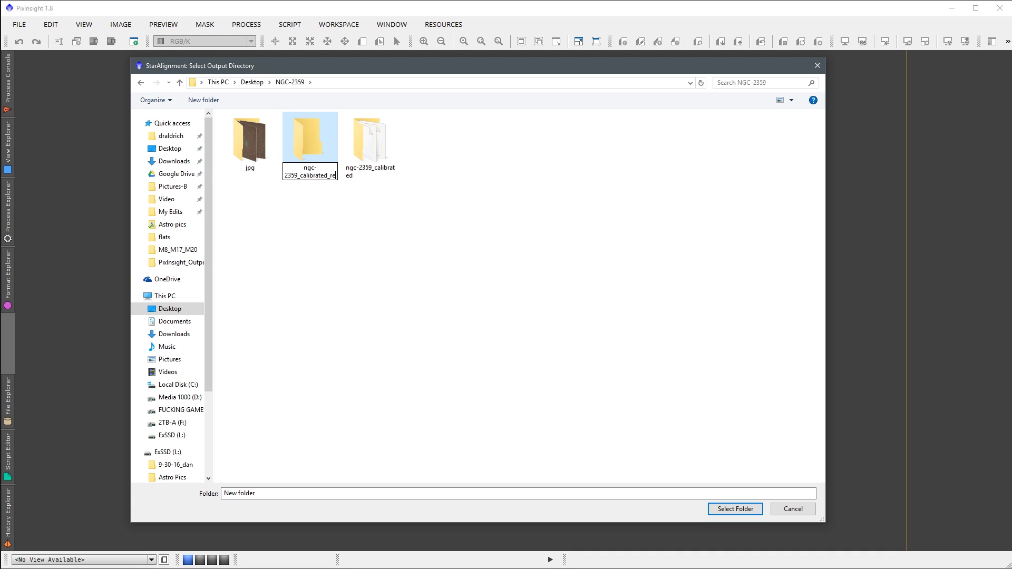
{"action": "type", "text": "gisterd"}
{"action": "key", "text": "Return"}
{"action": "left_click", "coordinate": [440, 180]}
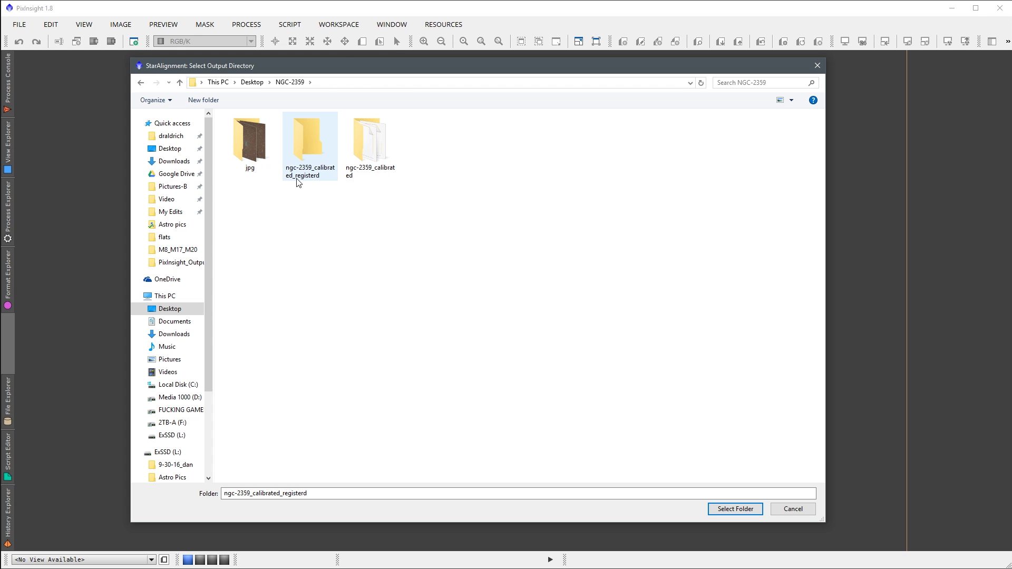
{"action": "left_click", "coordinate": [304, 156]}
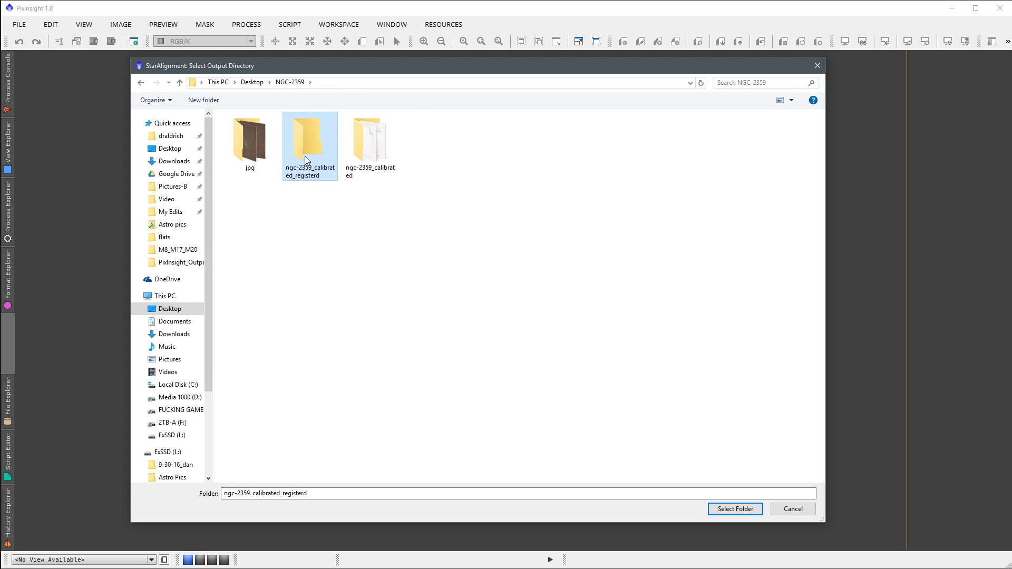
{"action": "double_click", "coordinate": [304, 156]}
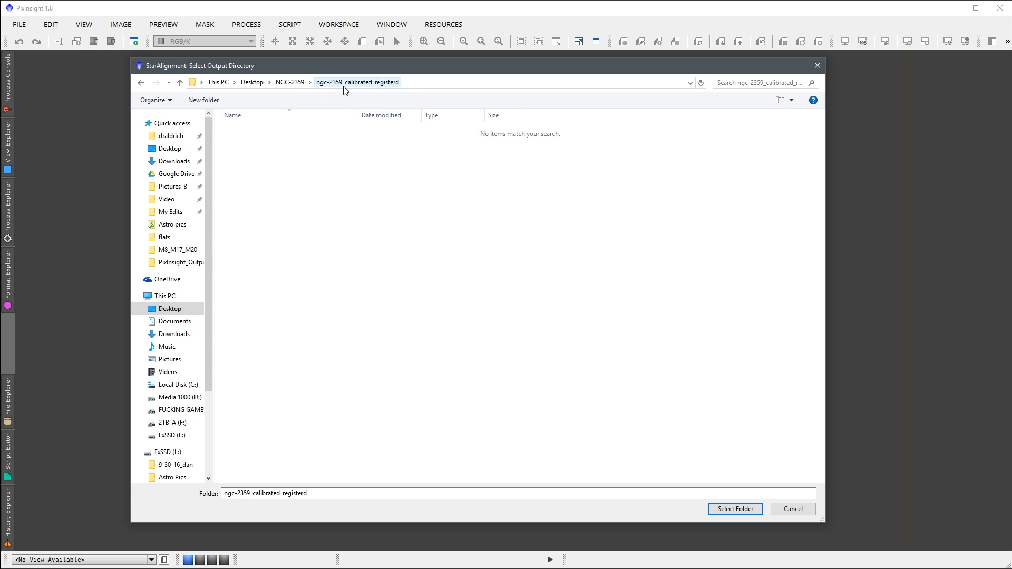
{"action": "left_click", "coordinate": [723, 506]}
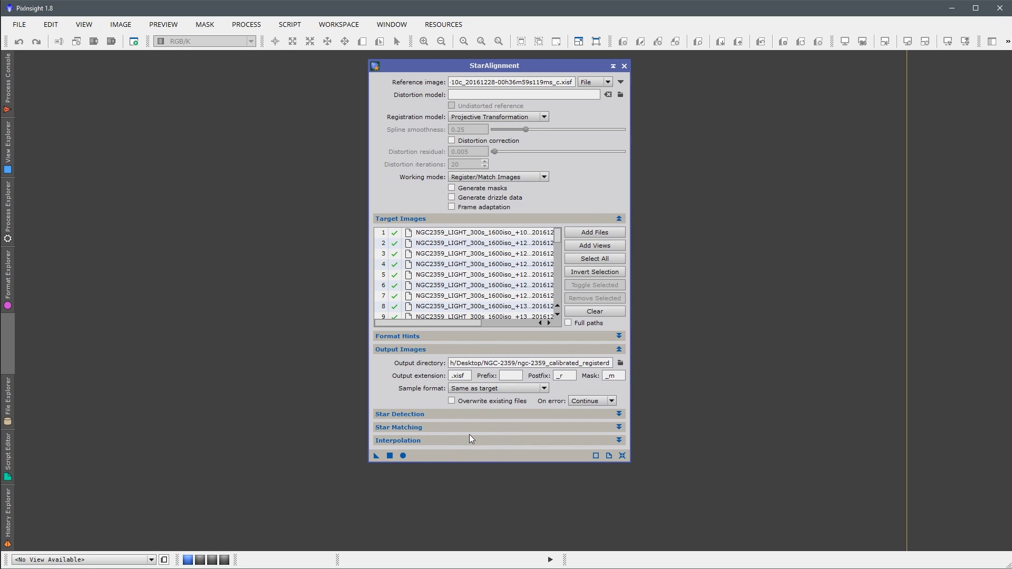
{"action": "left_click", "coordinate": [404, 455]}
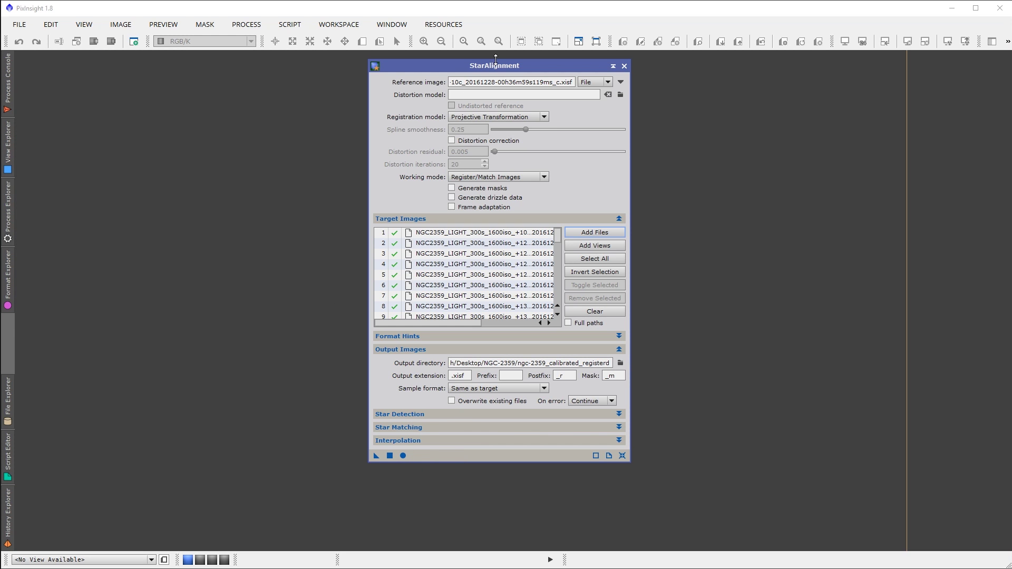
{"action": "left_click", "coordinate": [624, 67]}
Drag a registered frame from NGC-2359/ngc-2359_calibrated_registerd in Explorer into PixInsight.
{"action": "key", "text": "alt+Tab"}
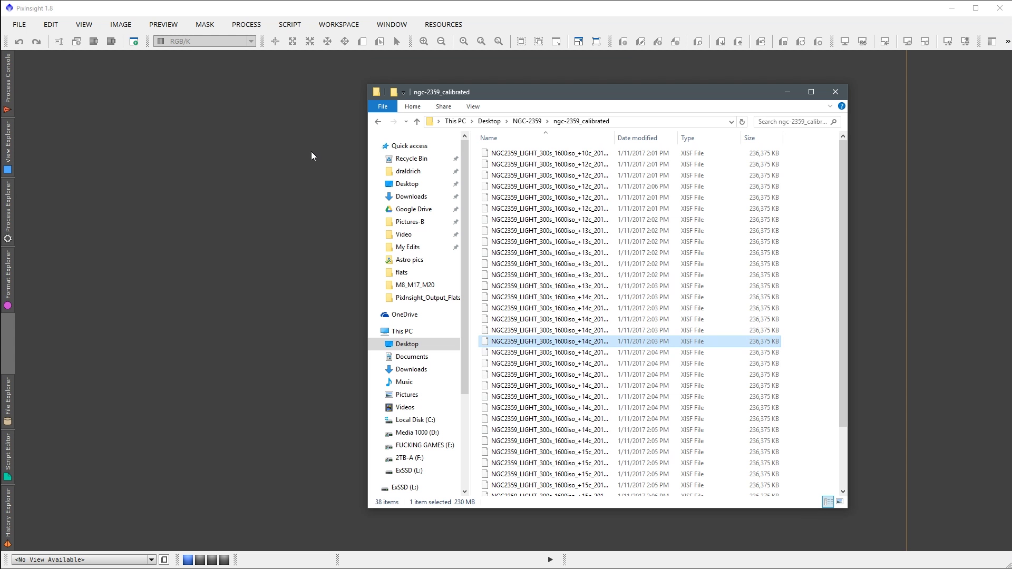
{"action": "left_click", "coordinate": [527, 121]}
{"action": "double_click", "coordinate": [621, 168]}
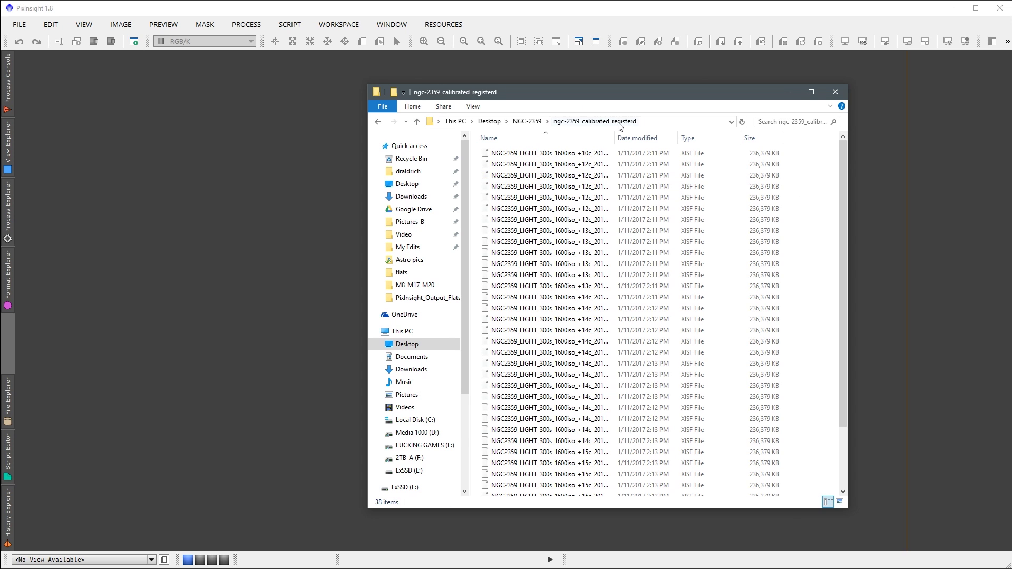
{"action": "double_click", "coordinate": [615, 134]}
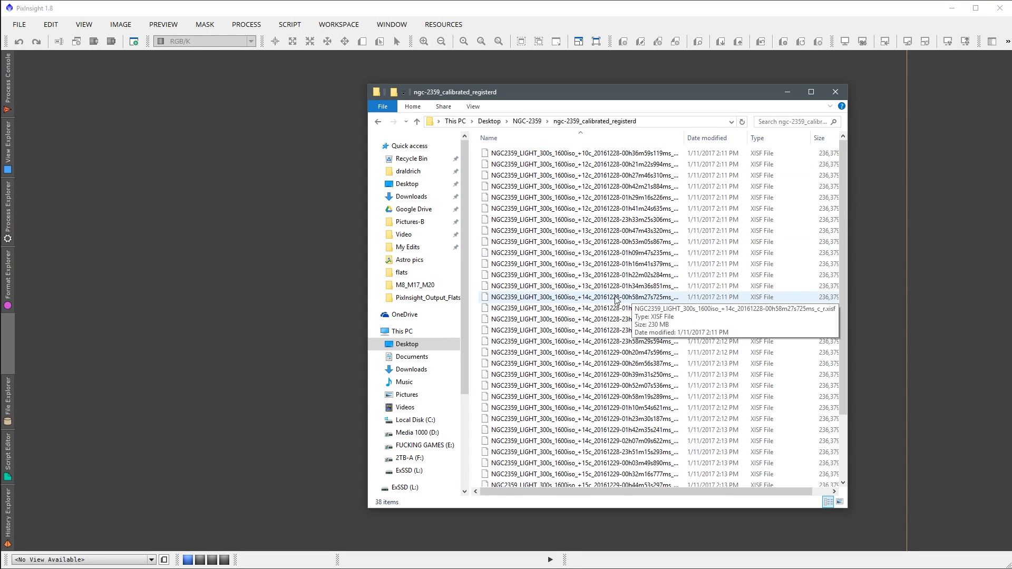
{"action": "left_click_drag", "start_coordinate": [614, 299], "coordinate": [279, 239]}
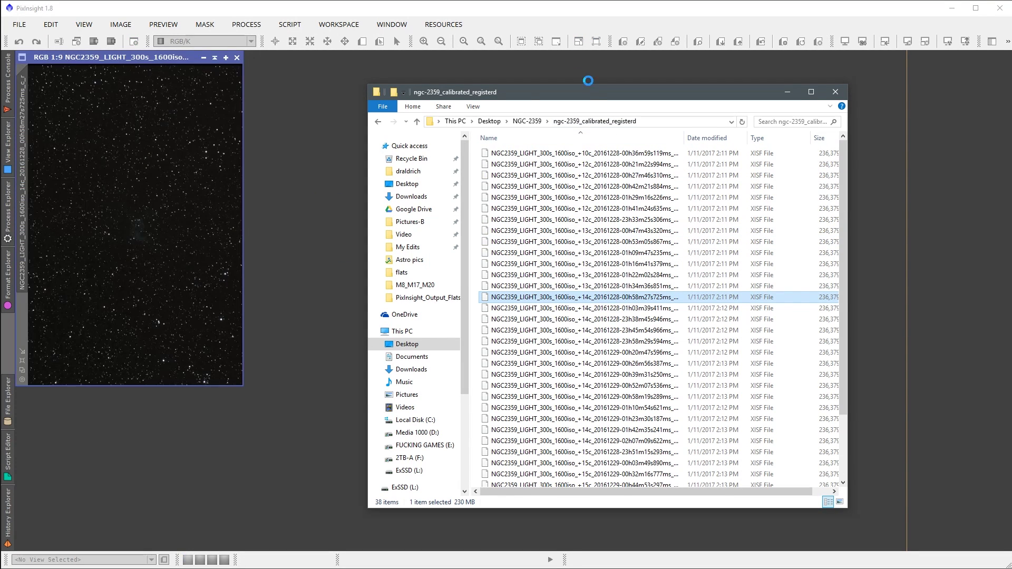
View the registered light frame at 1:6 zoom, then close it.
{"action": "left_click", "coordinate": [160, 173]}
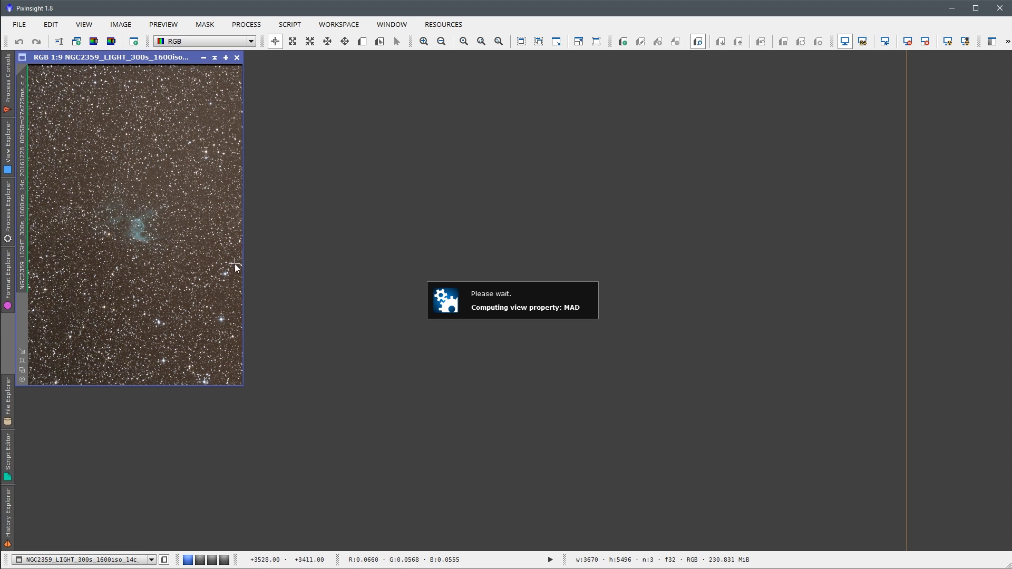
{"action": "left_click", "coordinate": [22, 360]}
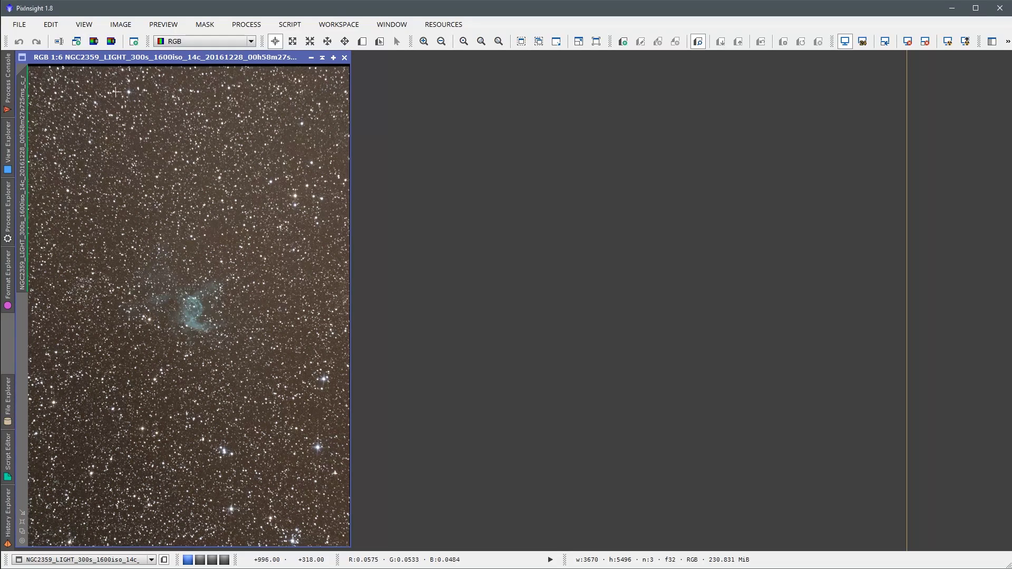
{"action": "left_click", "coordinate": [344, 58]}
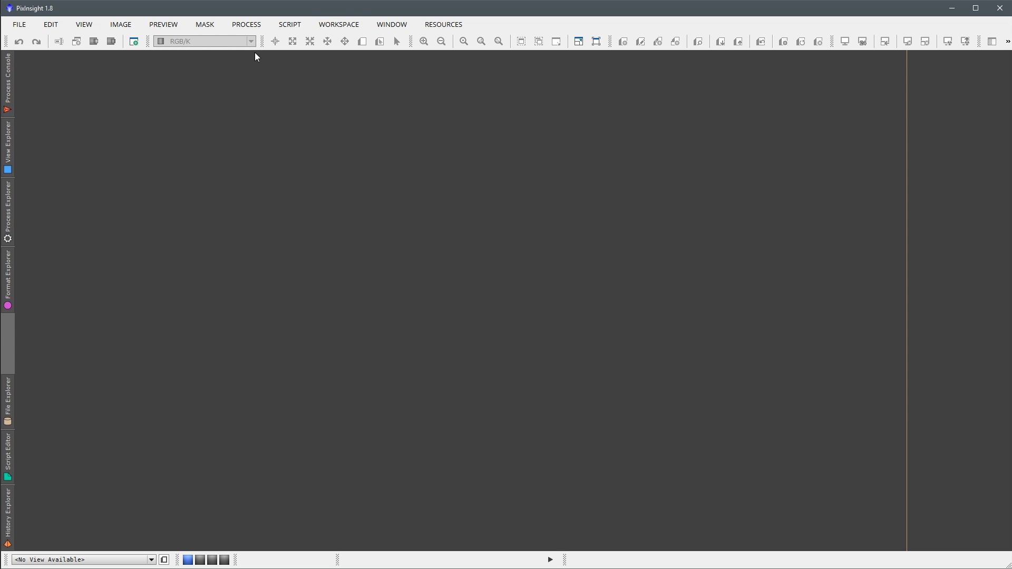
{"action": "left_click", "coordinate": [247, 24]}
Reset ImageIntegration and add every frame from ngc-2359_calibrated_registerd as input images.
{"action": "mouse_move", "coordinate": [309, 249]}
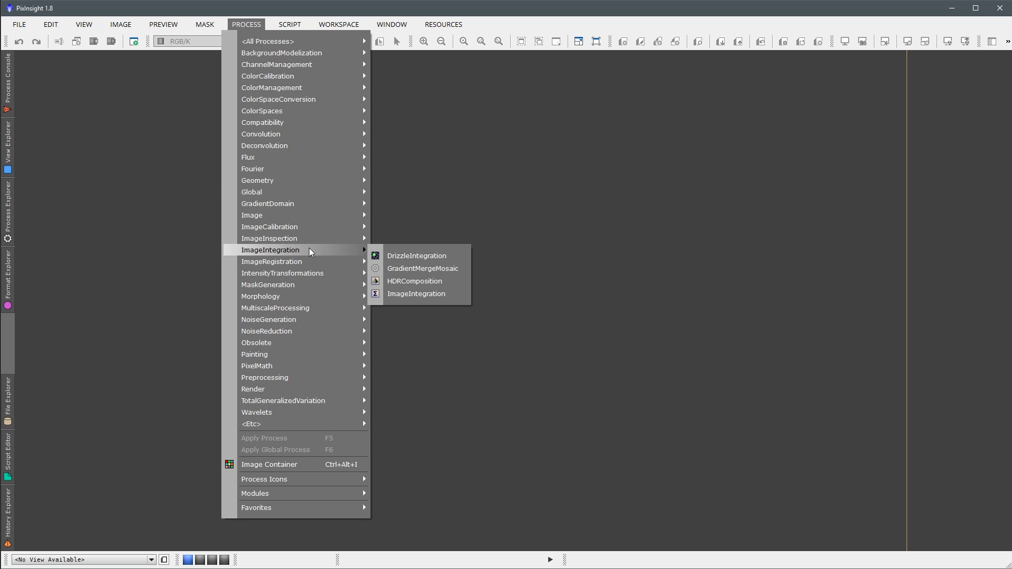
{"action": "left_click", "coordinate": [409, 288]}
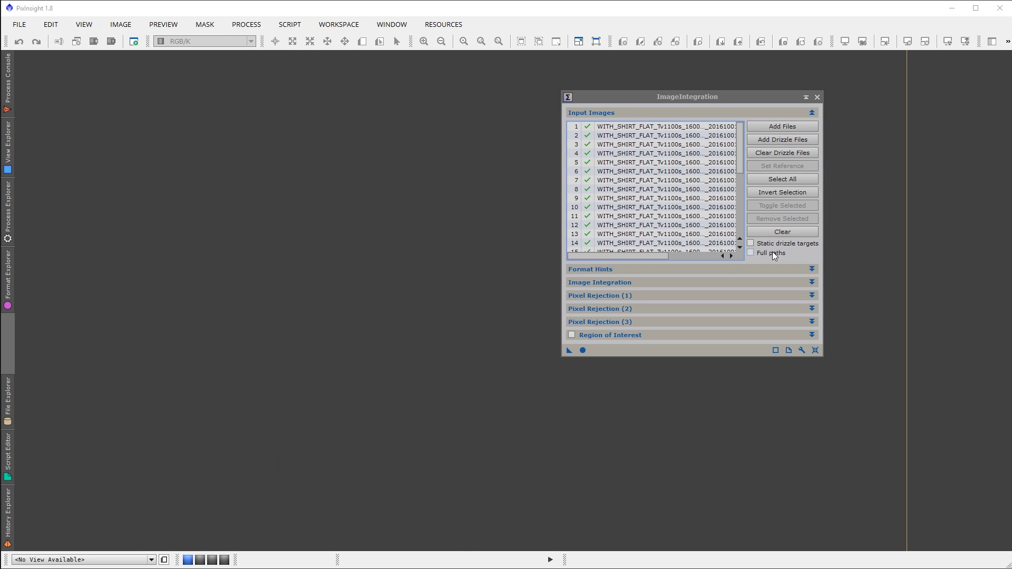
{"action": "left_click", "coordinate": [815, 350]}
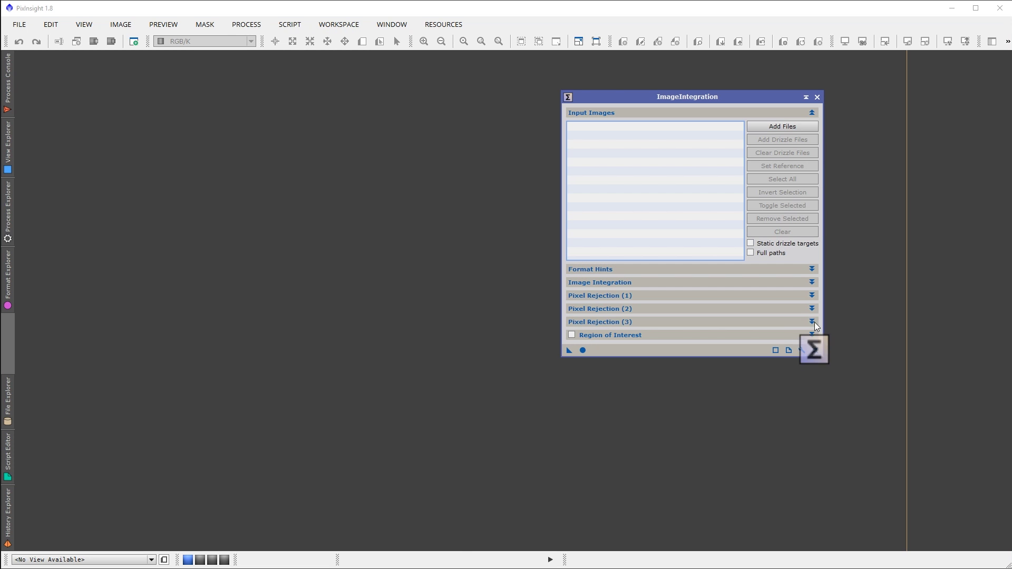
{"action": "left_click", "coordinate": [783, 128]}
{"action": "left_click", "coordinate": [289, 83]}
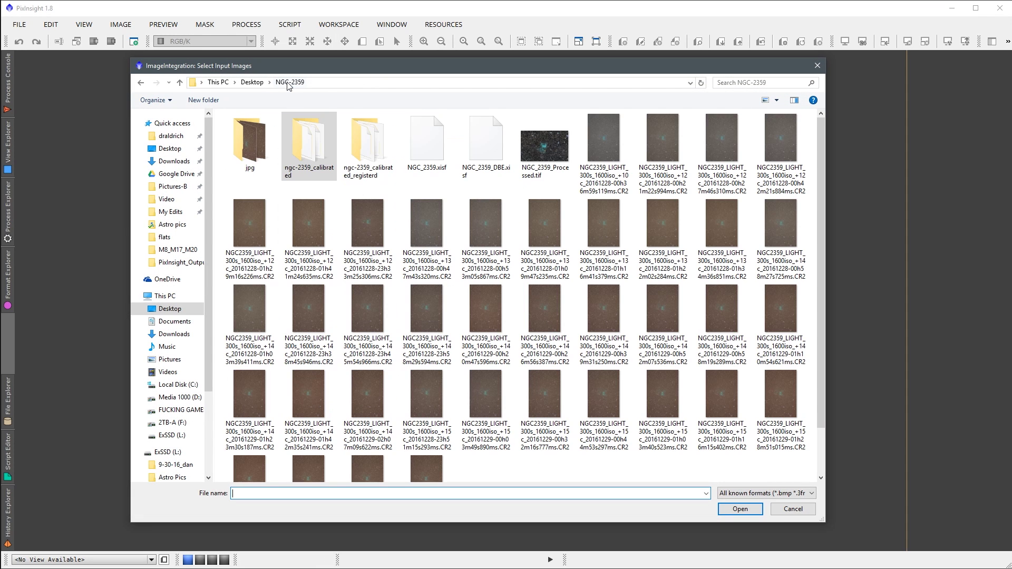
{"action": "double_click", "coordinate": [366, 180]}
{"action": "left_click", "coordinate": [295, 152]}
{"action": "key", "text": "ctrl+a"}
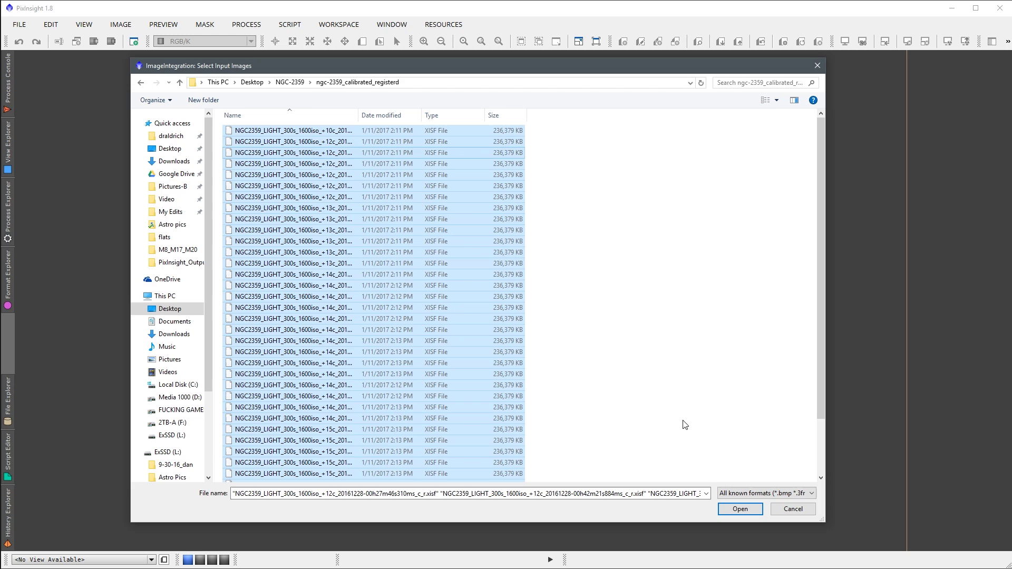
{"action": "left_click", "coordinate": [739, 508]}
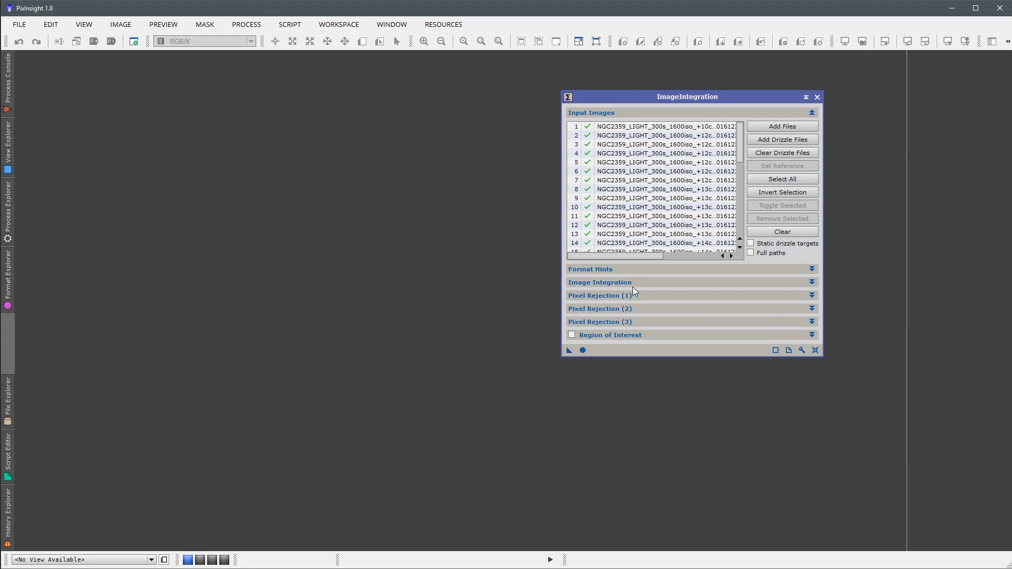
{"action": "left_click", "coordinate": [633, 284]}
Set integration normalization to Additive, keeping Noise evaluation as the weighting.
{"action": "left_click_drag", "start_coordinate": [661, 99], "coordinate": [344, 67]}
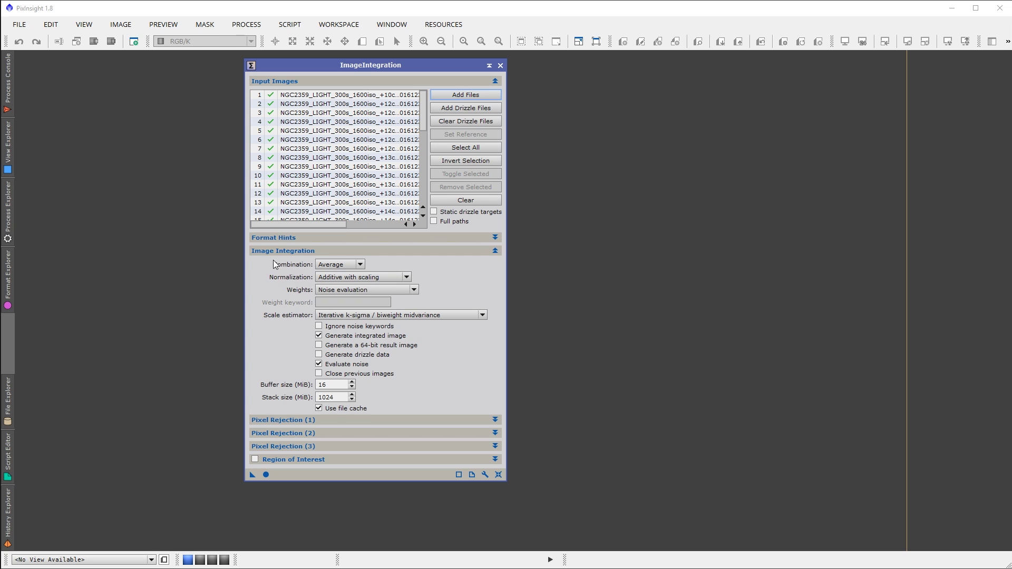
{"action": "mouse_move", "coordinate": [327, 276]}
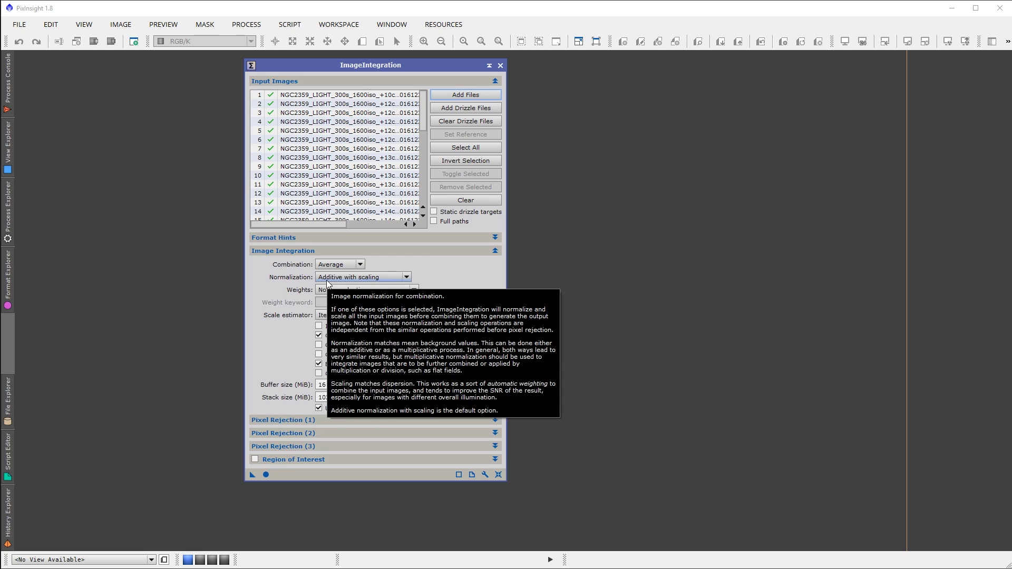
{"action": "left_click", "coordinate": [327, 283]}
{"action": "left_click", "coordinate": [340, 294]}
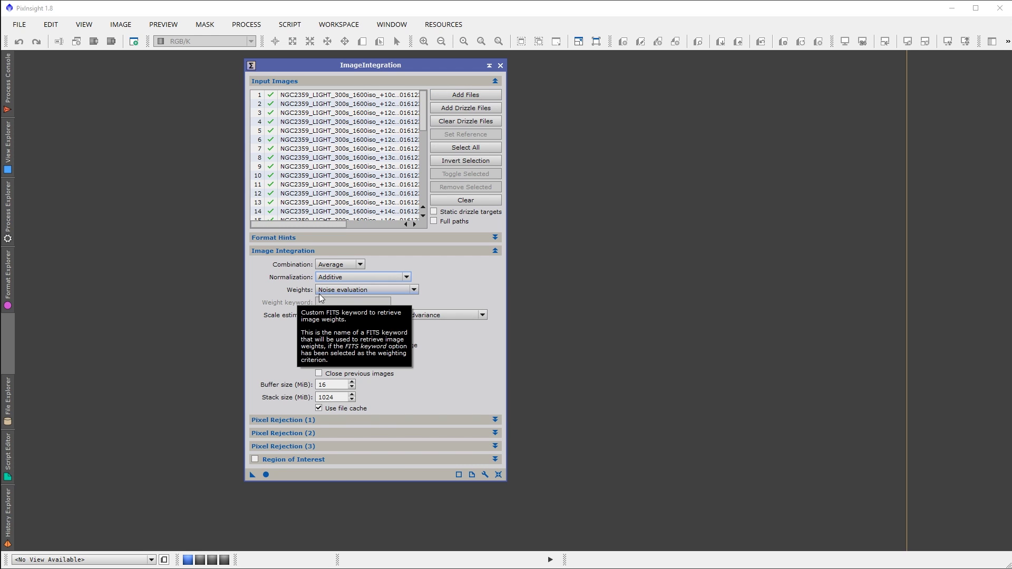
{"action": "left_click", "coordinate": [320, 291]}
{"action": "left_click", "coordinate": [328, 314]}
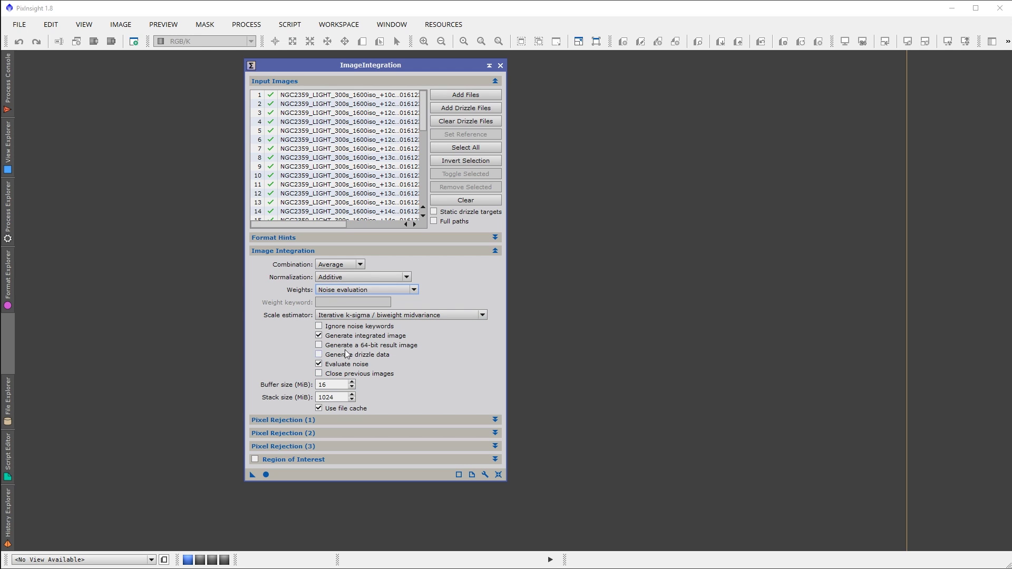
{"action": "left_click", "coordinate": [306, 251]}
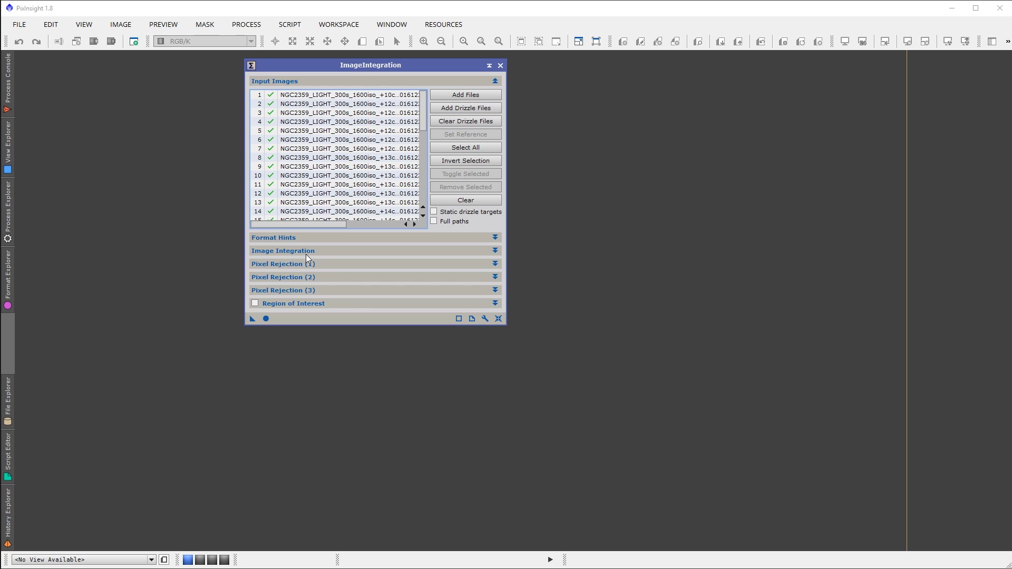
{"action": "left_click", "coordinate": [308, 264]}
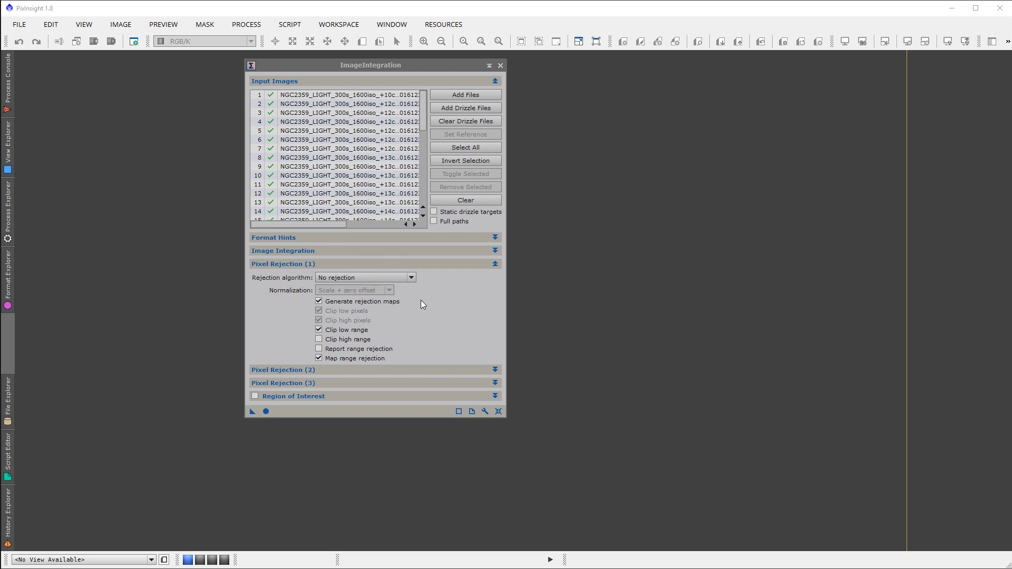
Choose Linear Fit Clipping as the pixel rejection algorithm.
{"action": "left_click", "coordinate": [378, 277]}
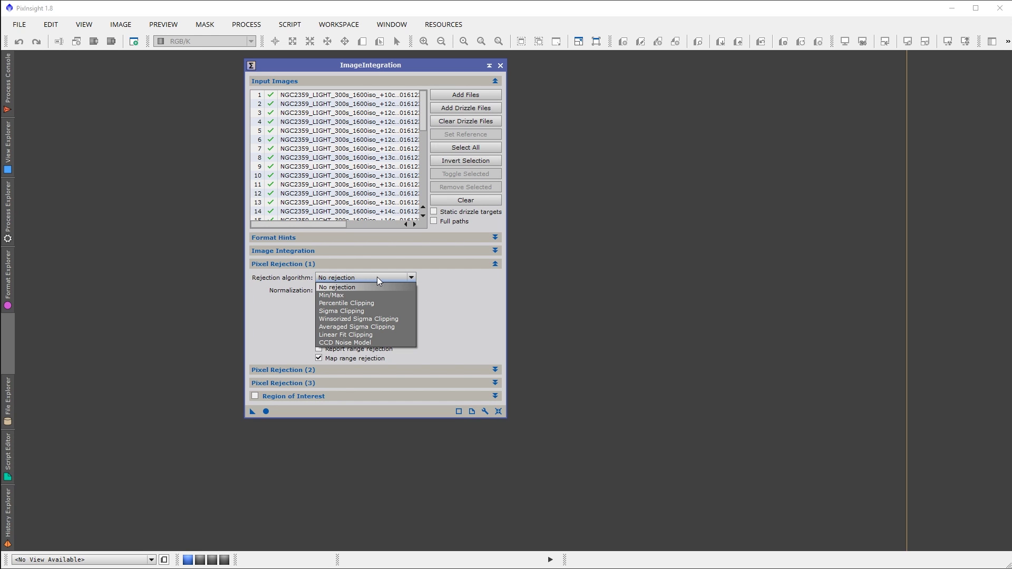
{"action": "left_click", "coordinate": [338, 336]}
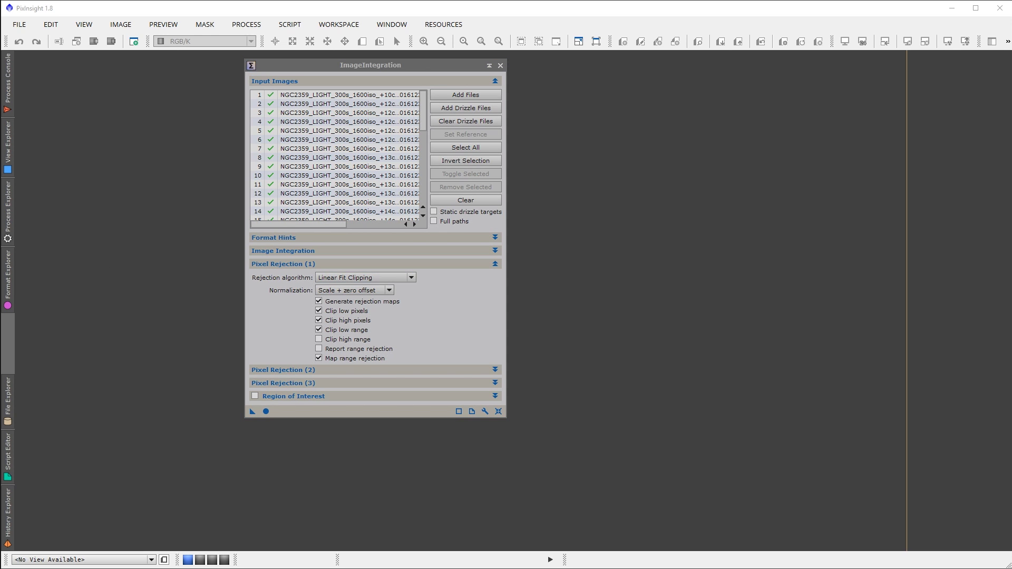
{"action": "key", "text": "alt+Tab"}
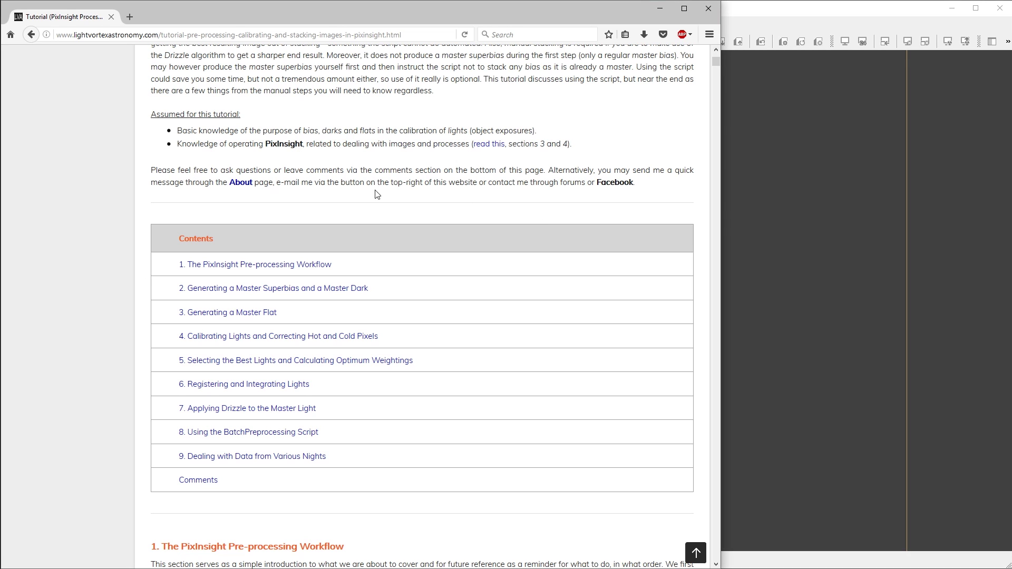
{"action": "left_click", "coordinate": [229, 384]}
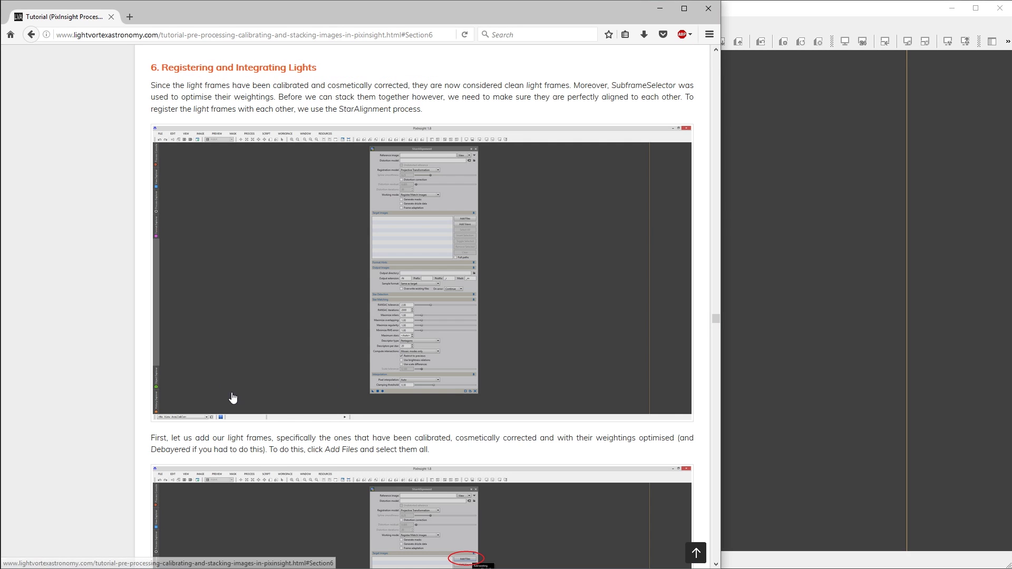
{"action": "scroll", "coordinate": [357, 372], "scroll_direction": "down", "scroll_amount": 20}
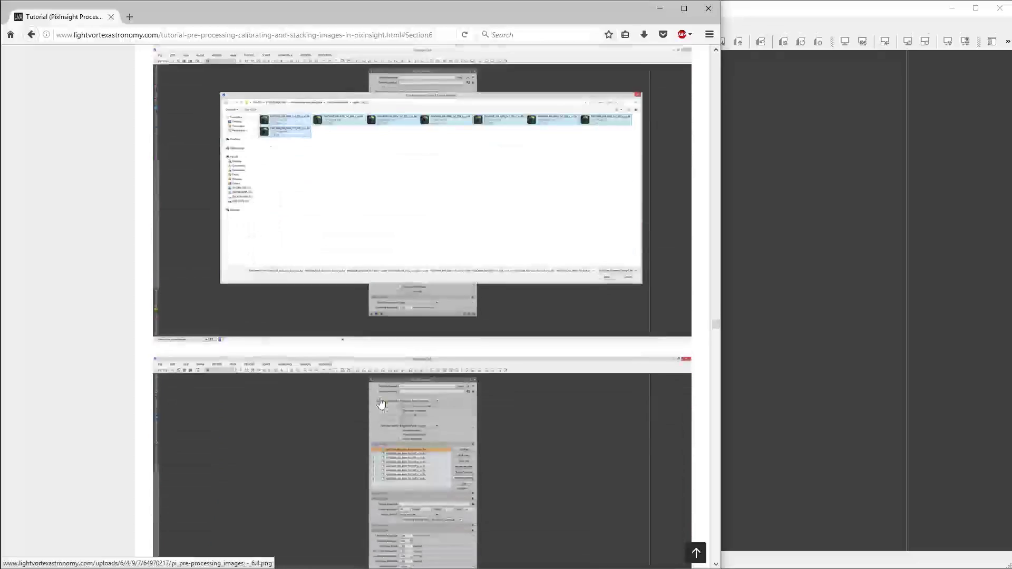
{"action": "scroll", "coordinate": [377, 398], "scroll_direction": "down", "scroll_amount": 10}
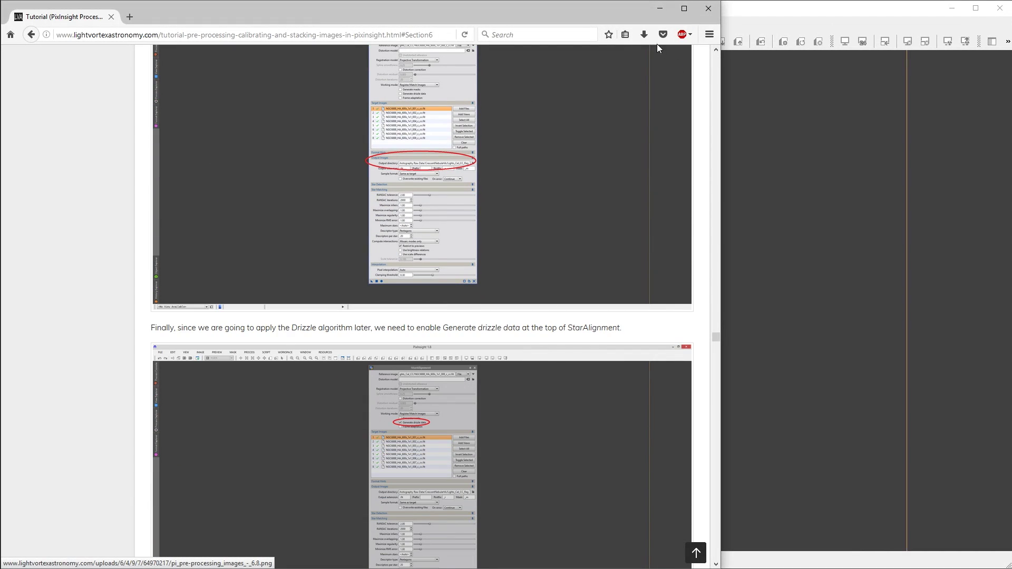
{"action": "left_click", "coordinate": [659, 9]}
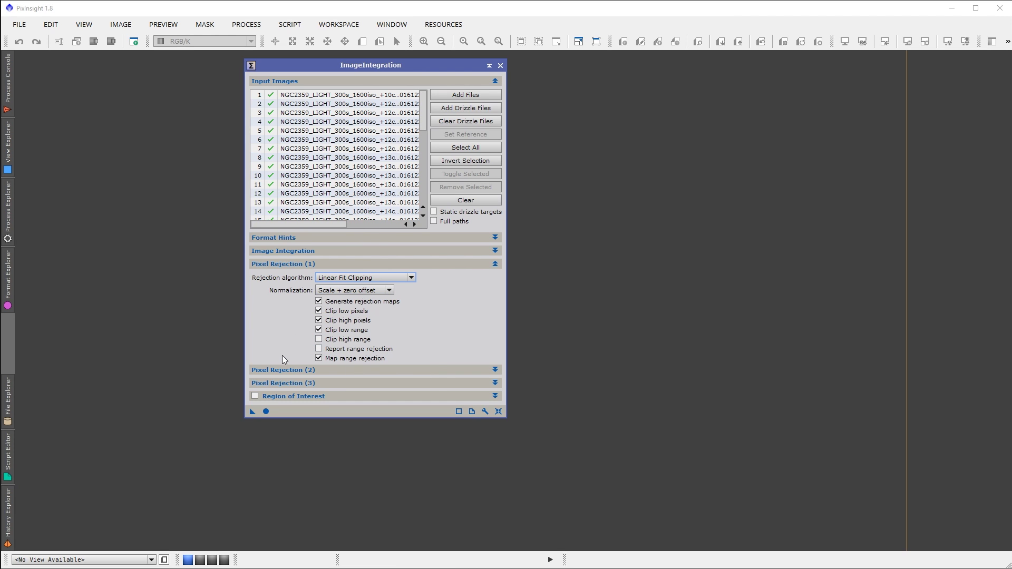
Turn off Clip low range and run the integration globally on all registered lights.
{"action": "left_click", "coordinate": [319, 330]}
{"action": "left_click", "coordinate": [266, 411]}
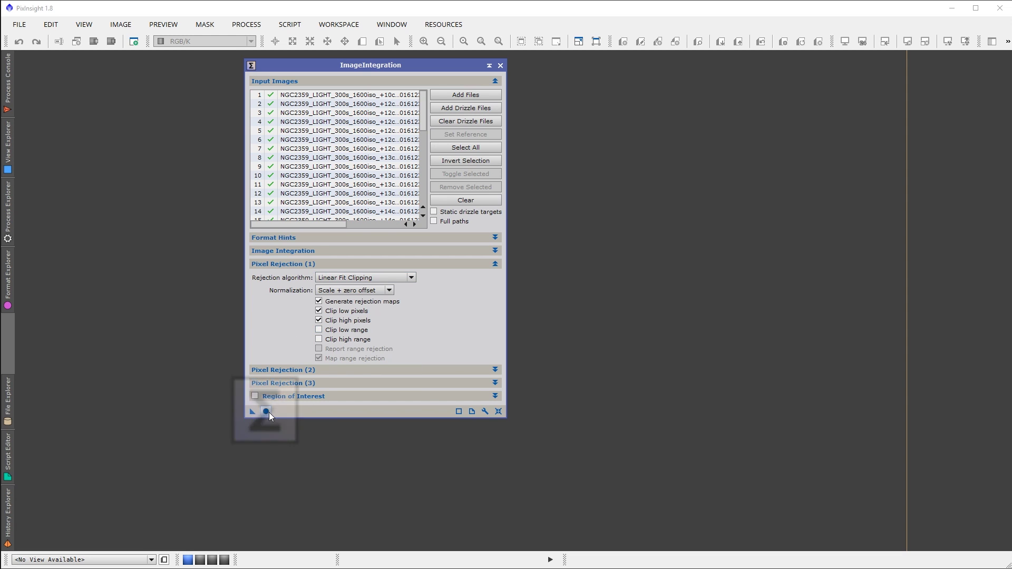
{"action": "left_click_drag", "start_coordinate": [422, 65], "coordinate": [525, 65]}
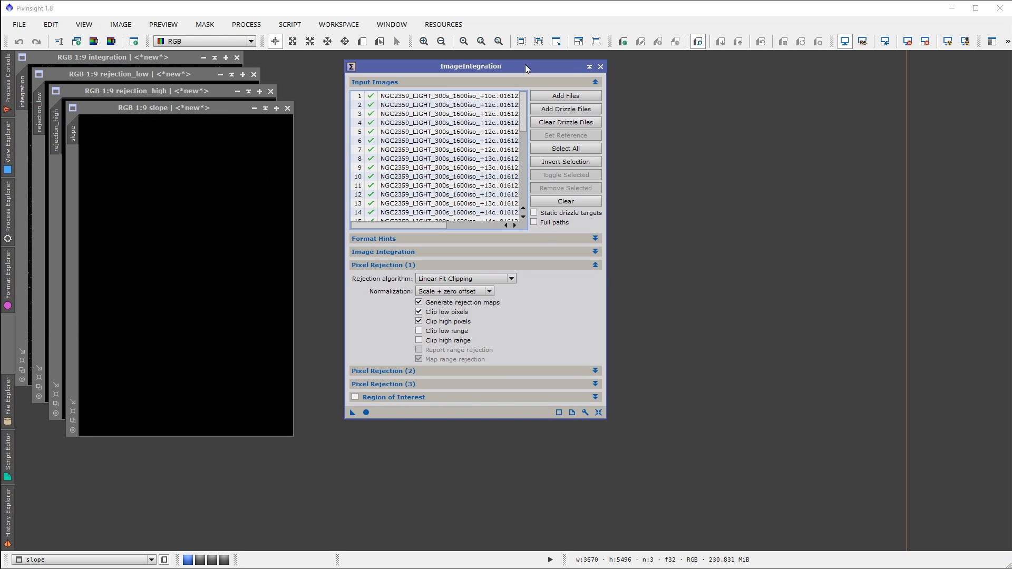
Close ImageIntegration, auto-stretch and inspect the slope image, then close it.
{"action": "left_click", "coordinate": [600, 66]}
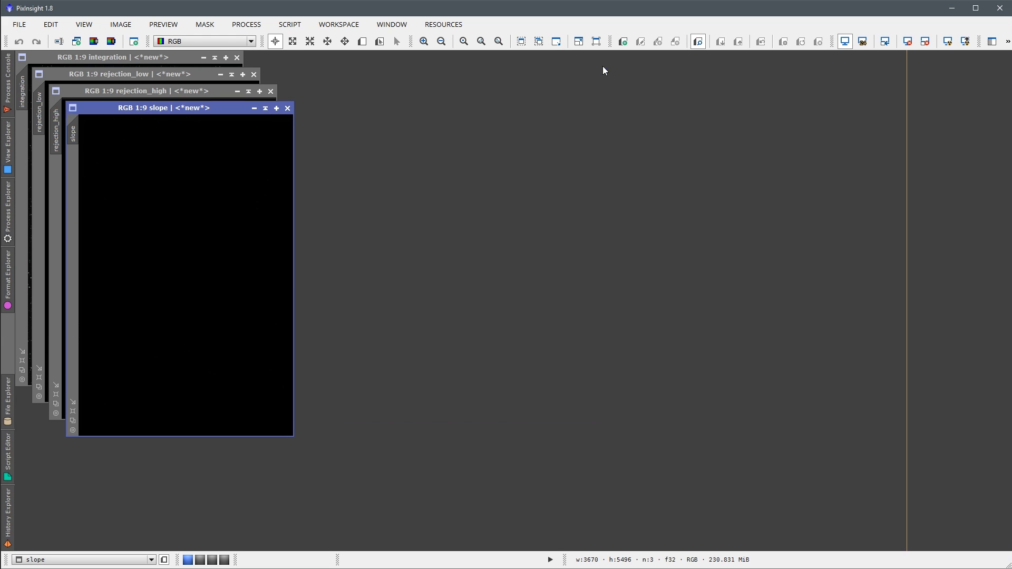
{"action": "left_click_drag", "start_coordinate": [182, 112], "coordinate": [230, 116]}
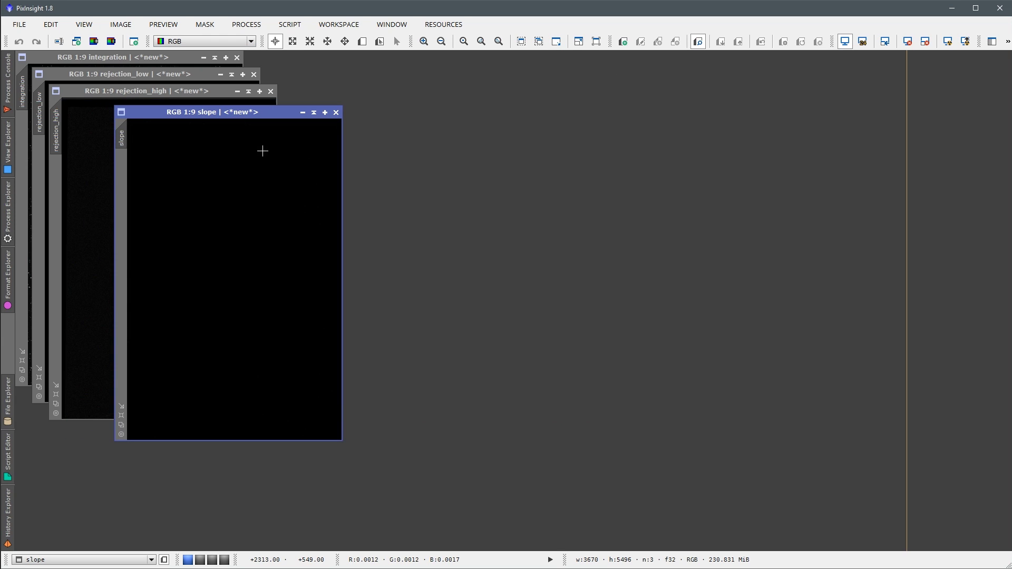
{"action": "key", "text": "ctrl+a"}
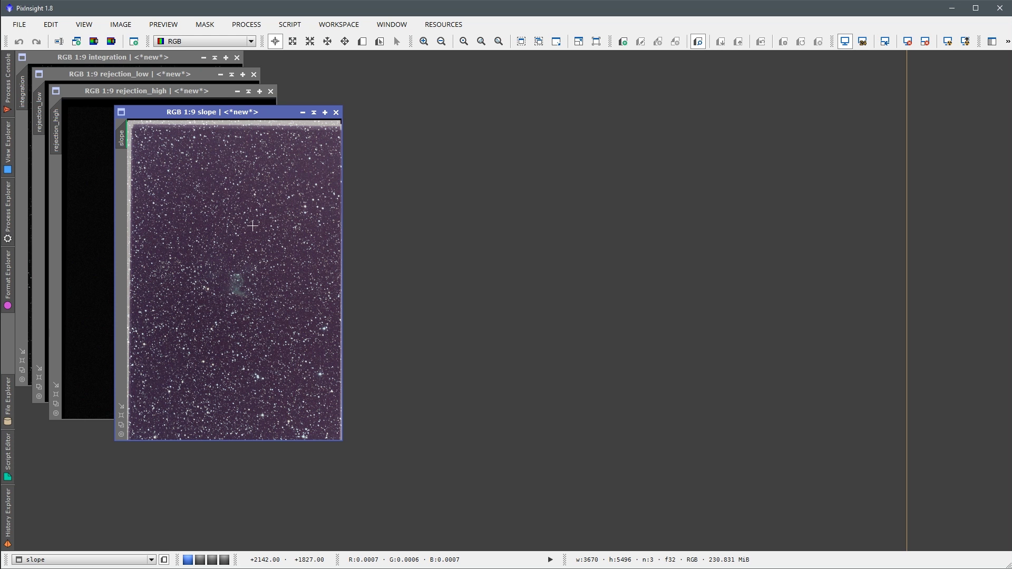
{"action": "scroll", "coordinate": [256, 323], "scroll_direction": "up", "scroll_amount": 3}
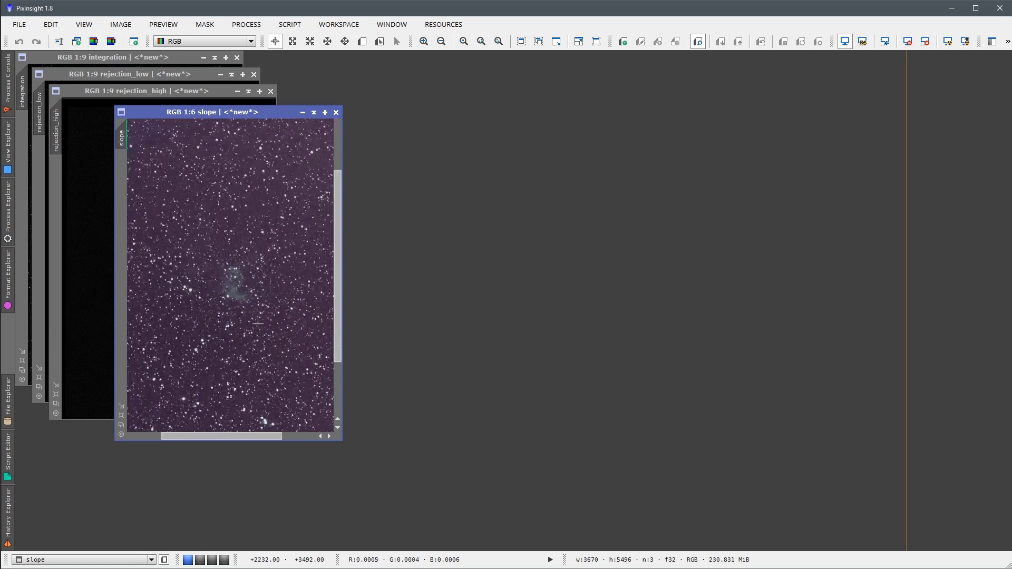
{"action": "scroll", "coordinate": [256, 323], "scroll_direction": "down", "scroll_amount": 2}
{"action": "scroll", "coordinate": [256, 323], "scroll_direction": "down", "scroll_amount": 1}
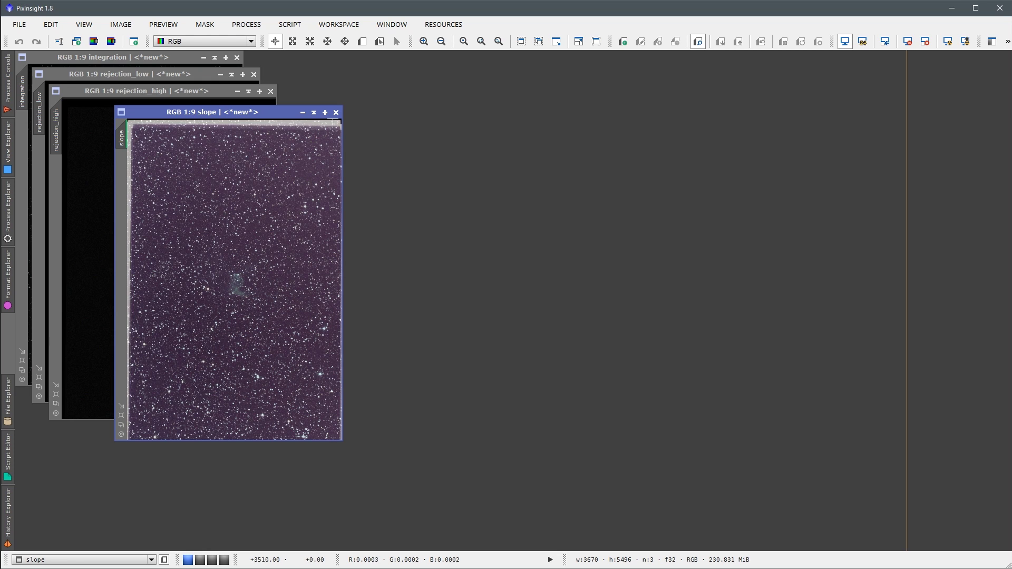
{"action": "left_click", "coordinate": [336, 112]}
Auto-stretch and inspect rejection_high, then close both rejection_high and rejection_low.
{"action": "key", "text": "ctrl+a"}
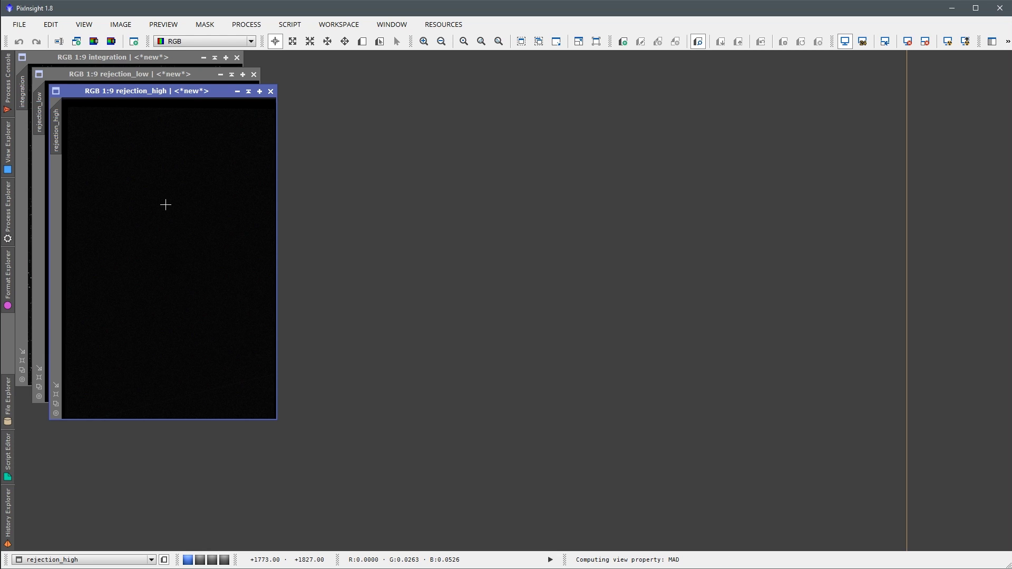
{"action": "scroll", "coordinate": [187, 283], "scroll_direction": "up", "scroll_amount": 6}
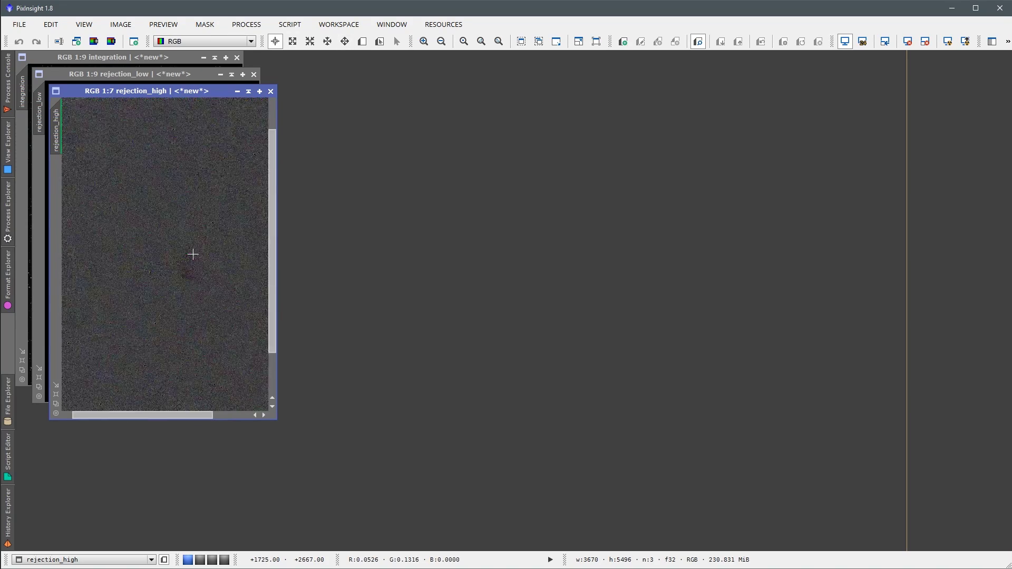
{"action": "scroll", "coordinate": [179, 236], "scroll_direction": "down", "scroll_amount": 1}
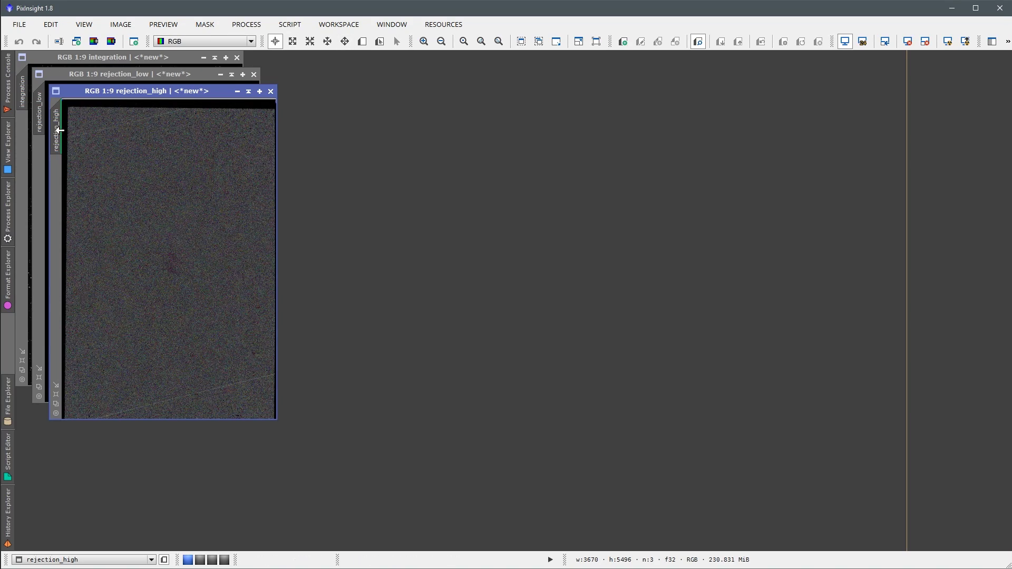
{"action": "scroll", "coordinate": [195, 332], "scroll_direction": "up", "scroll_amount": 1}
{"action": "scroll", "coordinate": [192, 318], "scroll_direction": "down", "scroll_amount": 2}
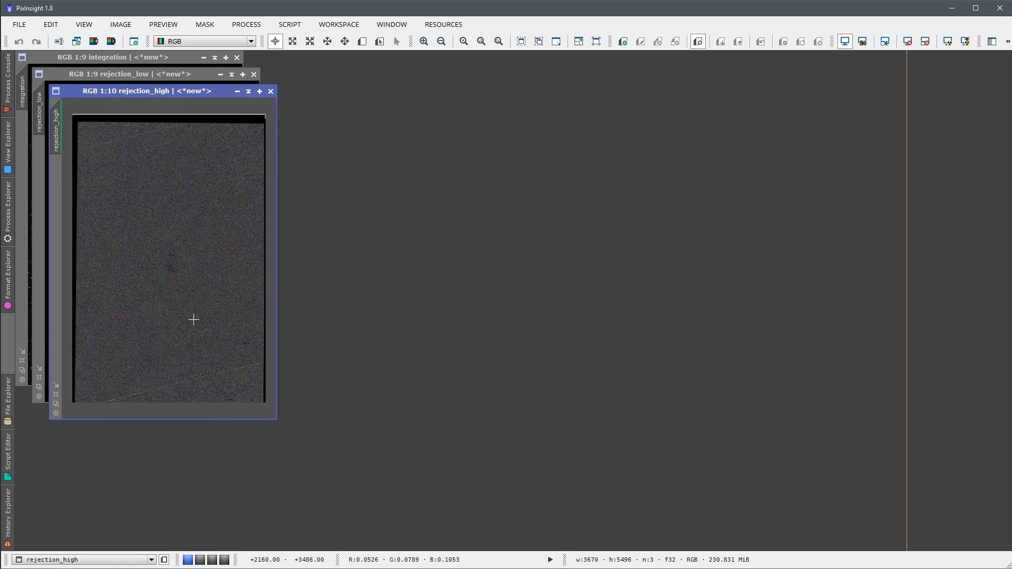
{"action": "scroll", "coordinate": [193, 320], "scroll_direction": "up", "scroll_amount": 4}
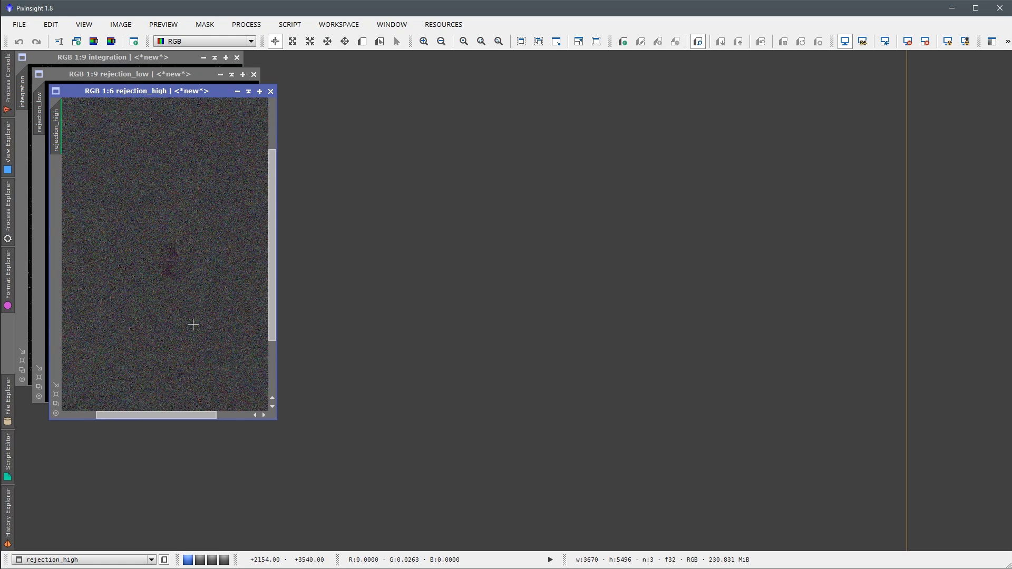
{"action": "key", "text": "alt+p"}
{"action": "left_click_drag", "start_coordinate": [192, 316], "coordinate": [111, 138]}
{"action": "scroll", "coordinate": [201, 378], "scroll_direction": "up", "scroll_amount": 2}
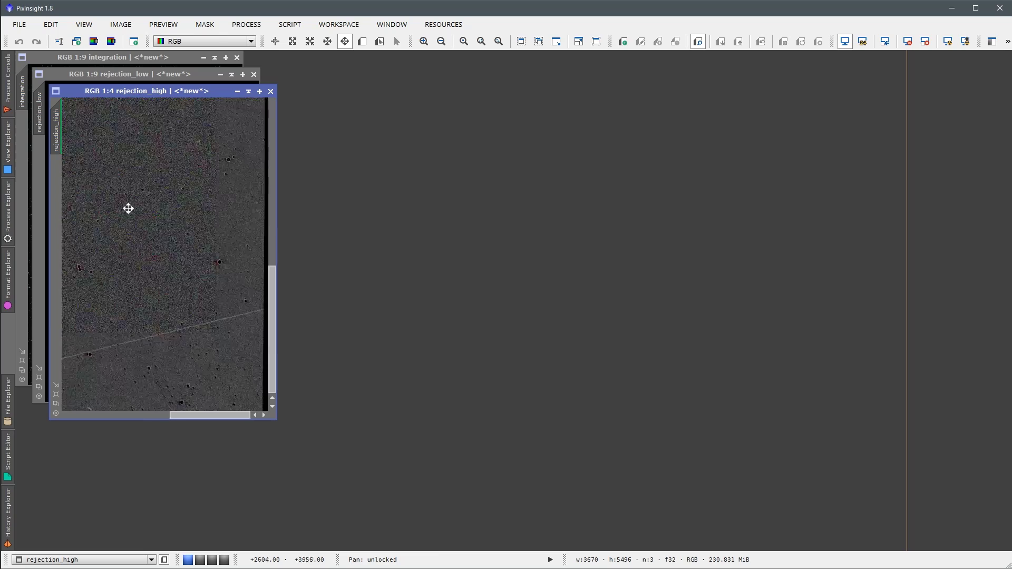
{"action": "key", "text": "alt+r"}
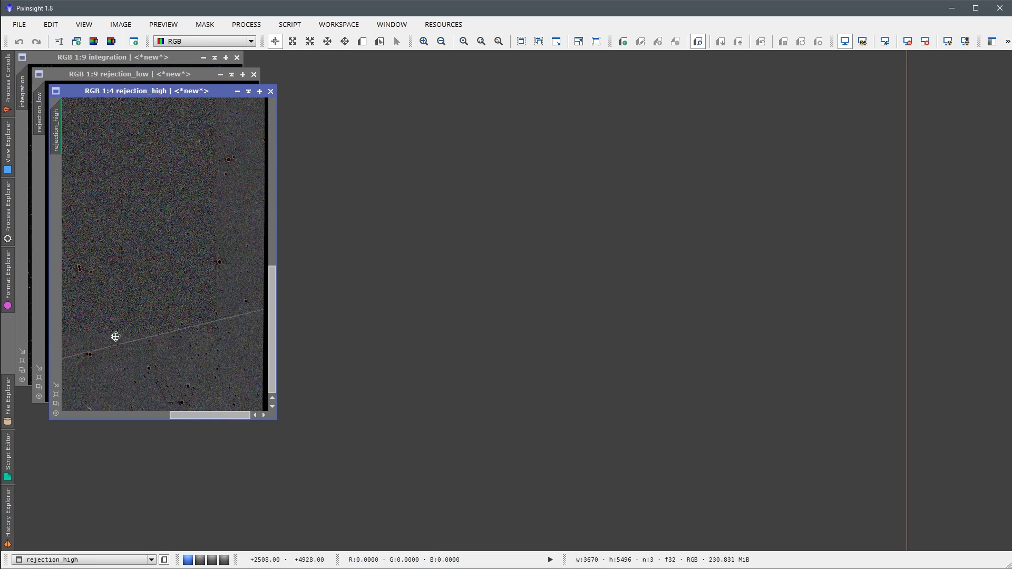
{"action": "scroll", "coordinate": [112, 337], "scroll_direction": "down", "scroll_amount": 1}
{"action": "scroll", "coordinate": [179, 322], "scroll_direction": "down", "scroll_amount": 1}
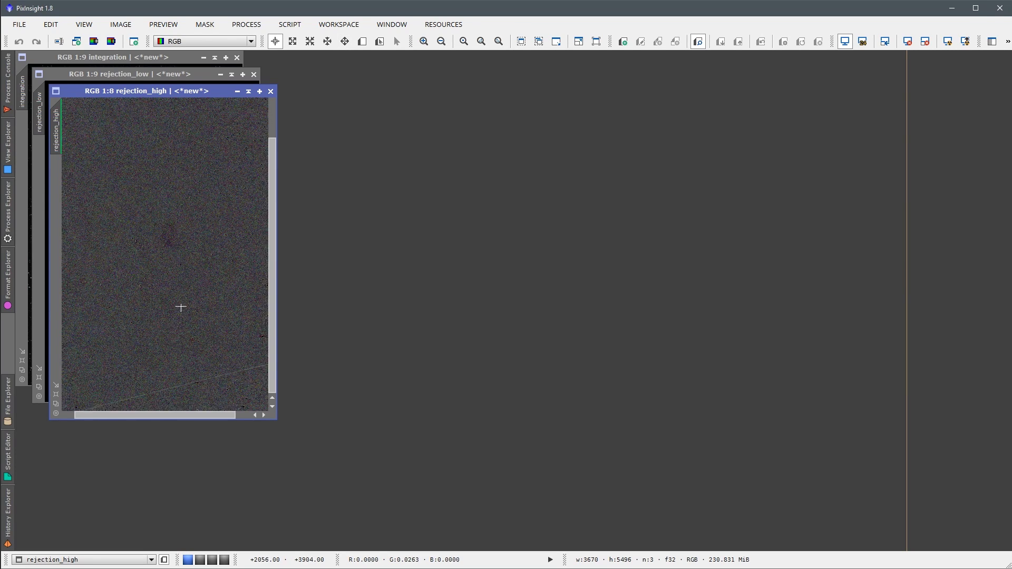
{"action": "scroll", "coordinate": [181, 305], "scroll_direction": "down", "scroll_amount": 1}
{"action": "left_click", "coordinate": [270, 91]}
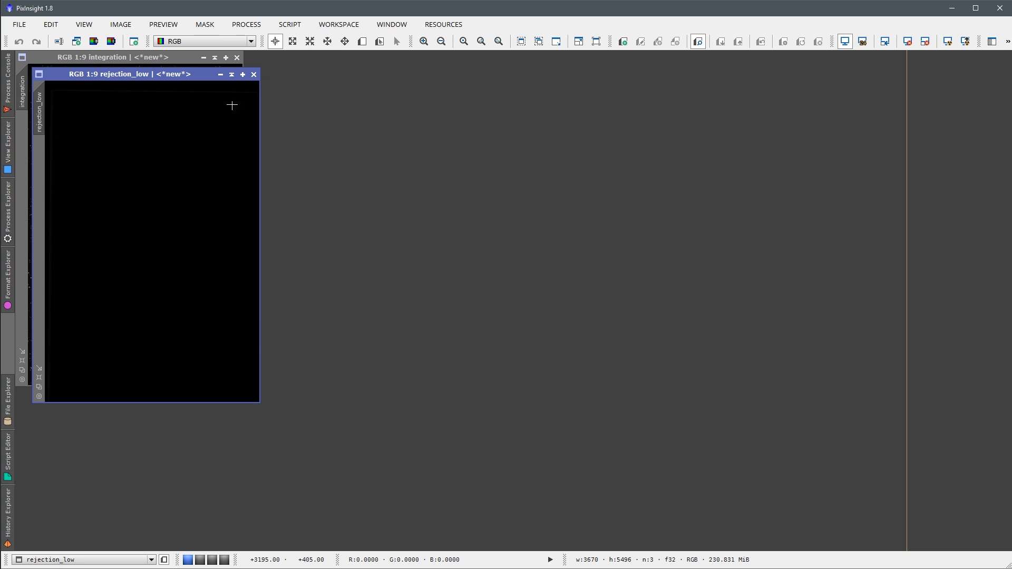
{"action": "left_click", "coordinate": [253, 74]}
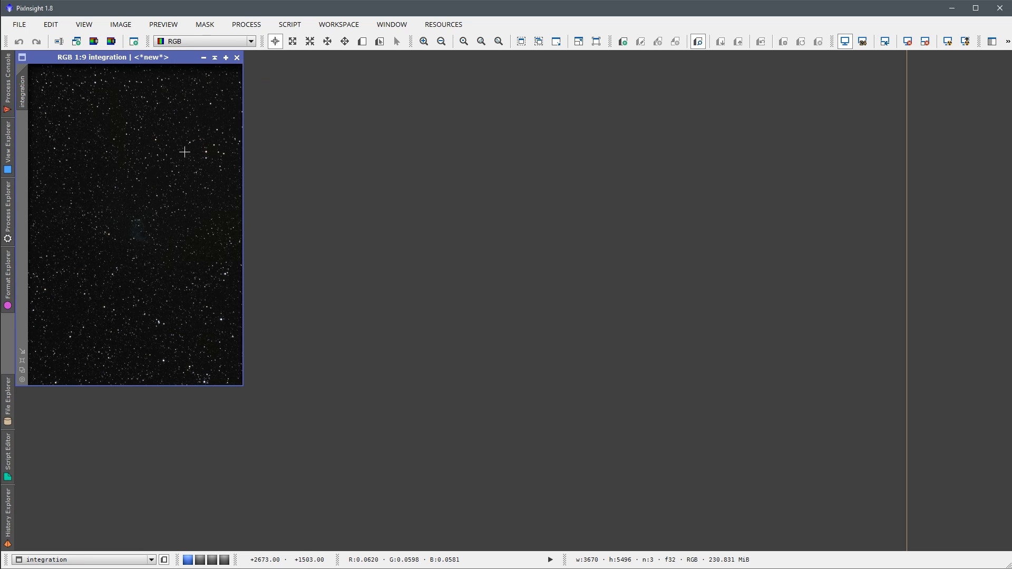
Auto-stretch the integration image's display.
{"action": "key", "text": "ctrl+a"}
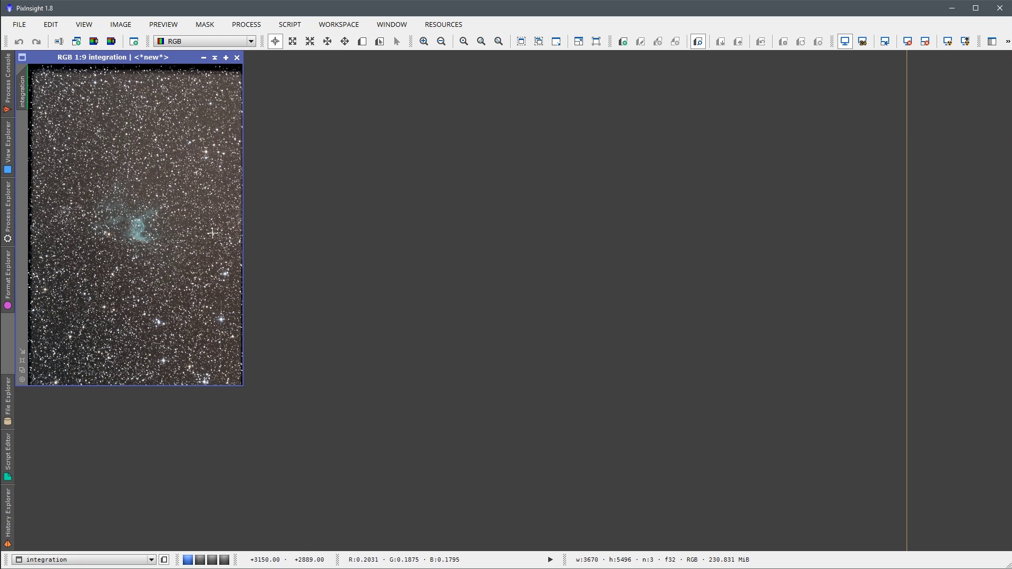
{"action": "left_click", "coordinate": [238, 24]}
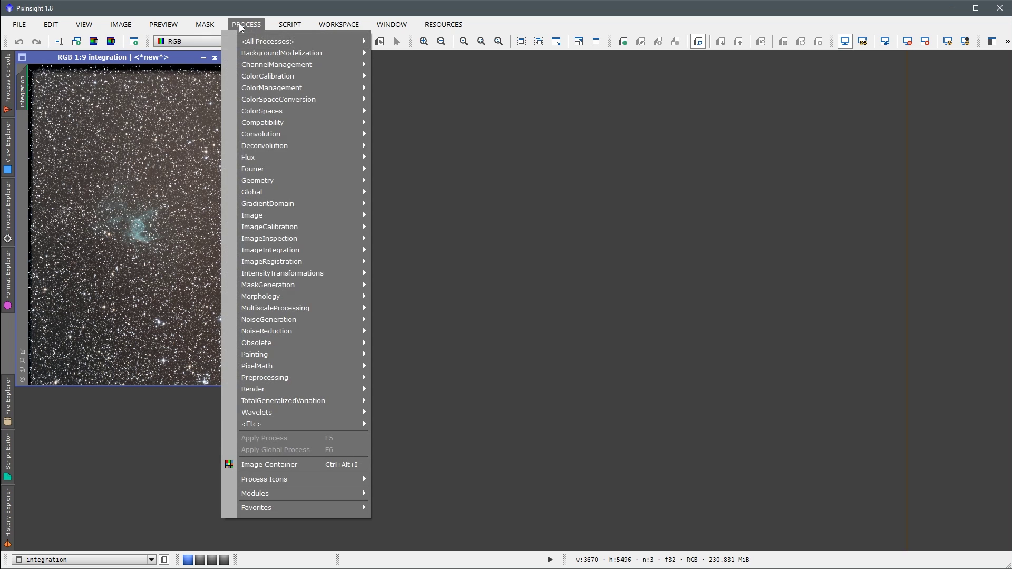
{"action": "mouse_move", "coordinate": [292, 180]}
{"action": "left_click", "coordinate": [428, 212]}
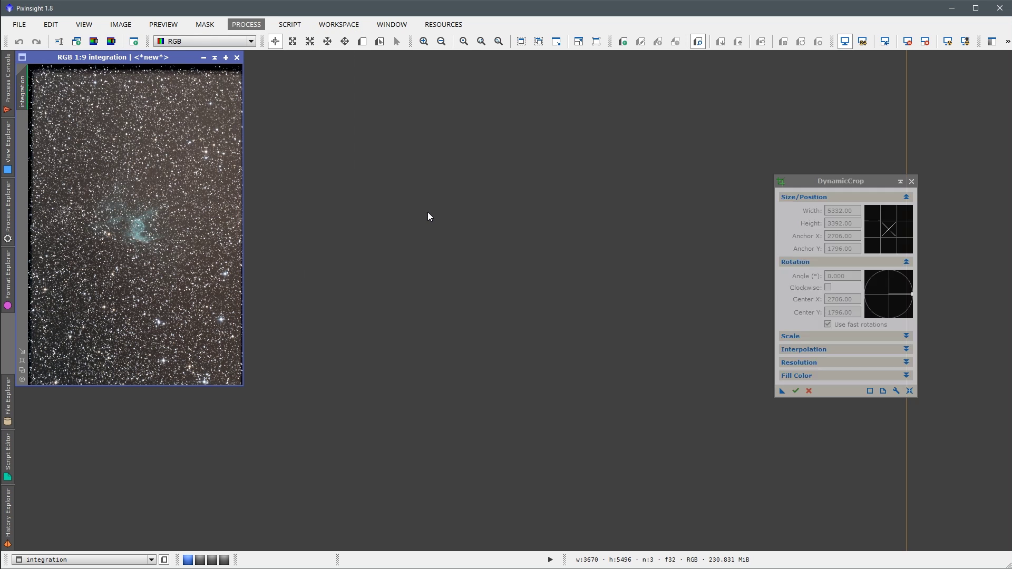
{"action": "left_click", "coordinate": [911, 181]}
Rotate the integration image 90° clockwise, then a further 180°, with FastRotation.
{"action": "left_click", "coordinate": [245, 24]}
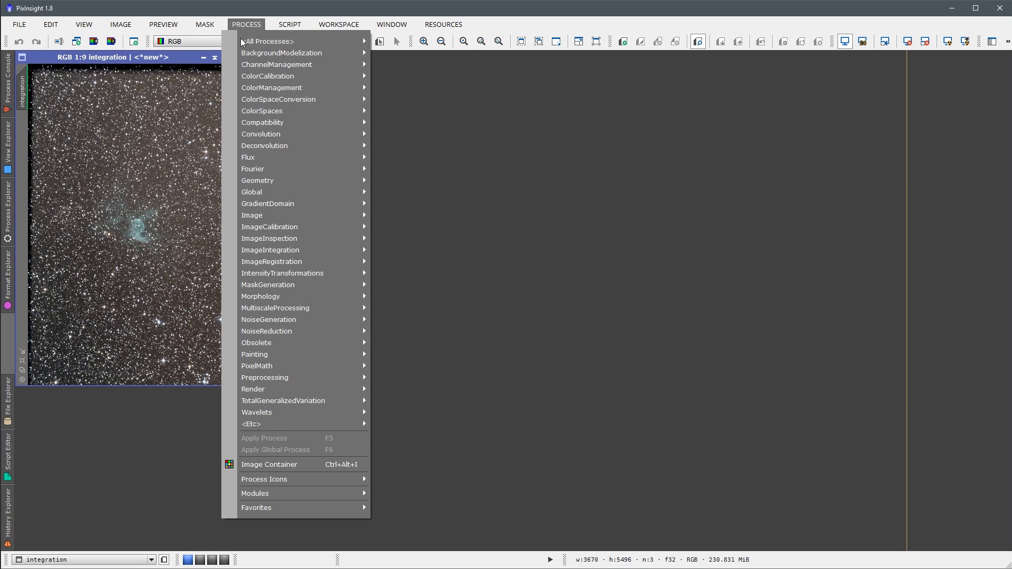
{"action": "mouse_move", "coordinate": [266, 181]}
{"action": "left_click", "coordinate": [443, 224]}
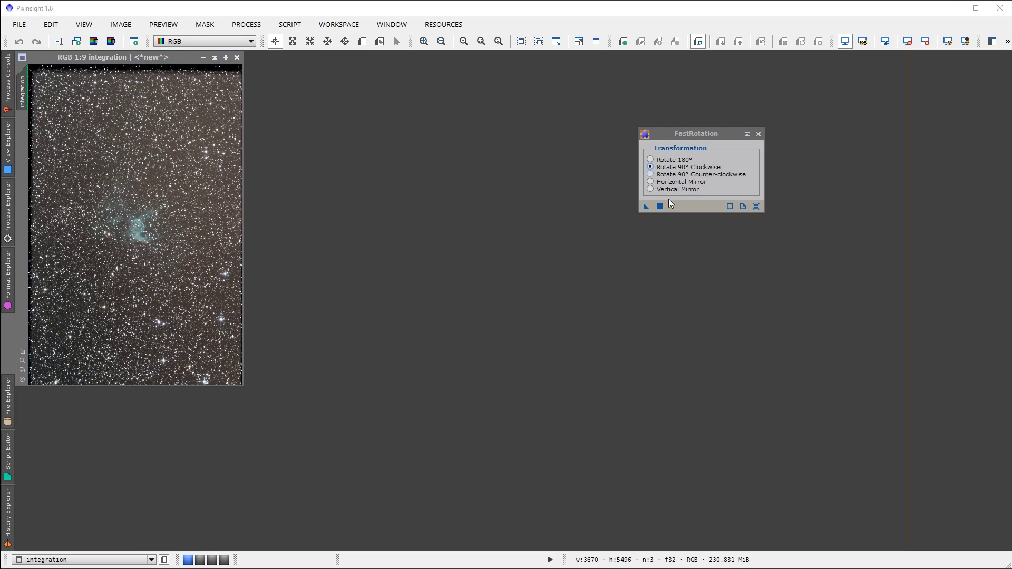
{"action": "left_click_drag", "start_coordinate": [646, 206], "coordinate": [167, 217]}
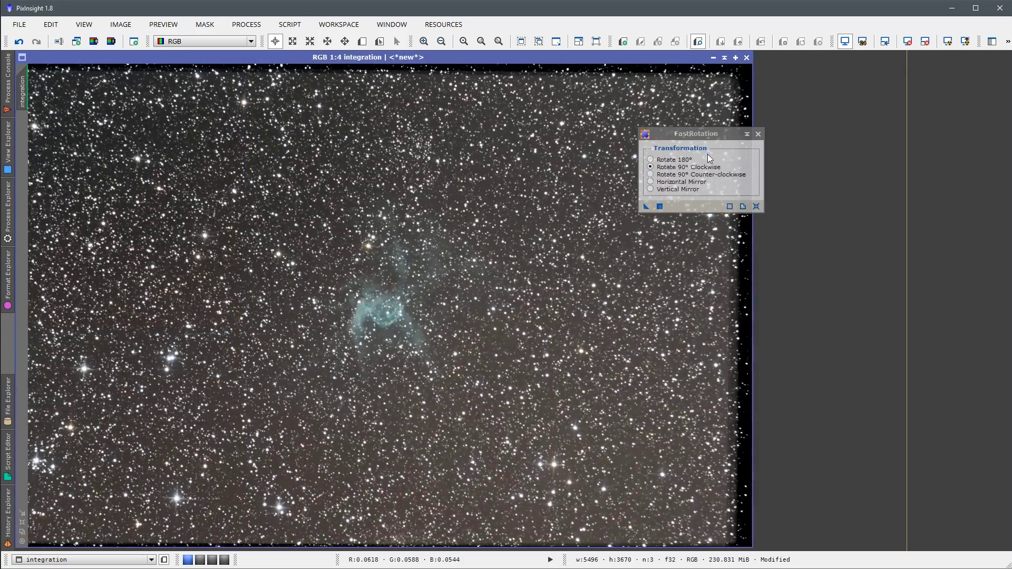
{"action": "left_click_drag", "start_coordinate": [691, 136], "coordinate": [849, 141]}
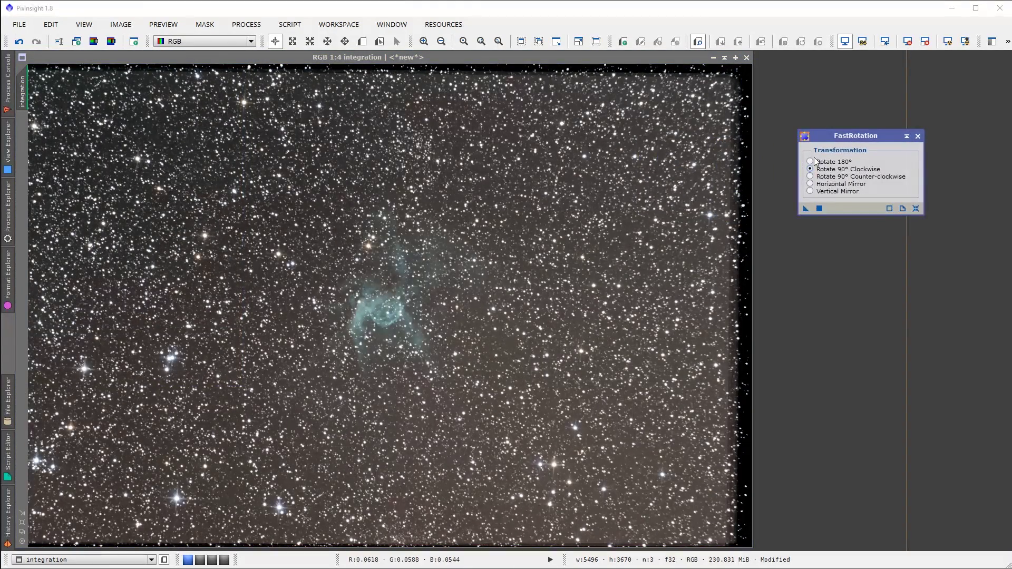
{"action": "left_click_drag", "start_coordinate": [806, 208], "coordinate": [462, 226]}
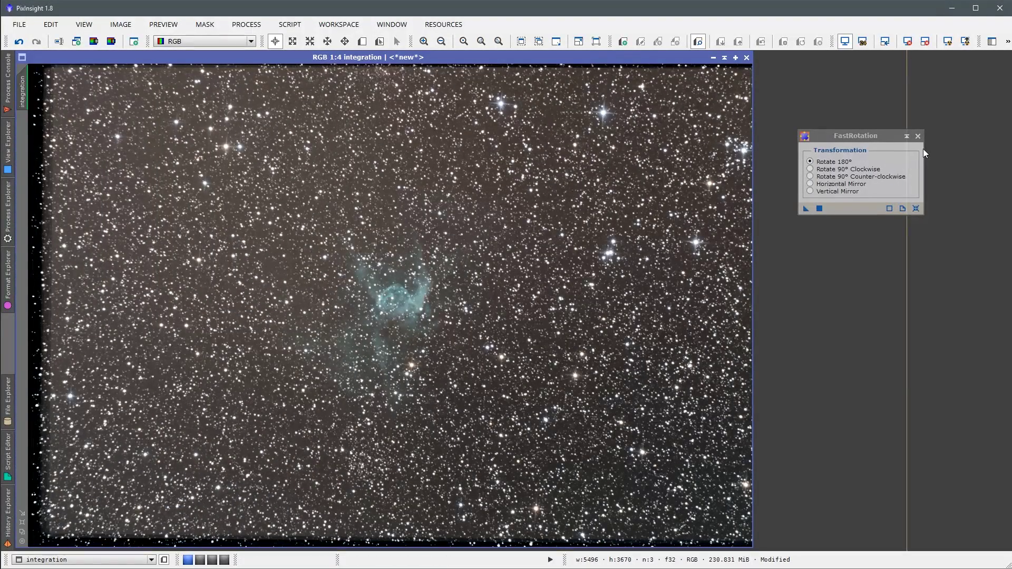
{"action": "left_click", "coordinate": [917, 136]}
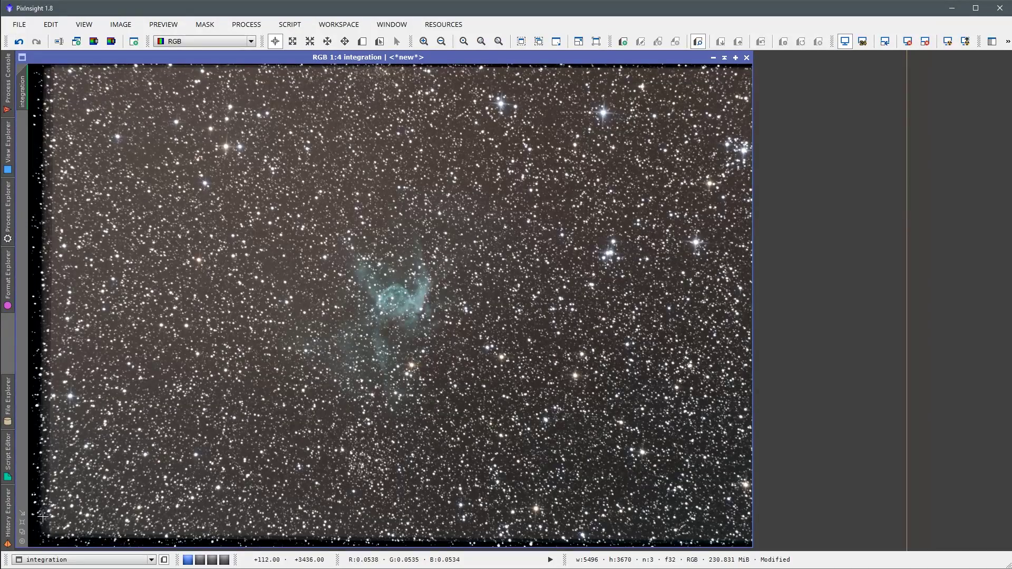
Zoom over the landscape integration image, nudge its window right, then switch to the Firefox tutorial.
{"action": "scroll", "coordinate": [43, 477], "scroll_direction": "up", "scroll_amount": 1}
{"action": "scroll", "coordinate": [70, 478], "scroll_direction": "down", "scroll_amount": 1}
{"action": "left_click_drag", "start_coordinate": [397, 61], "coordinate": [448, 62]}
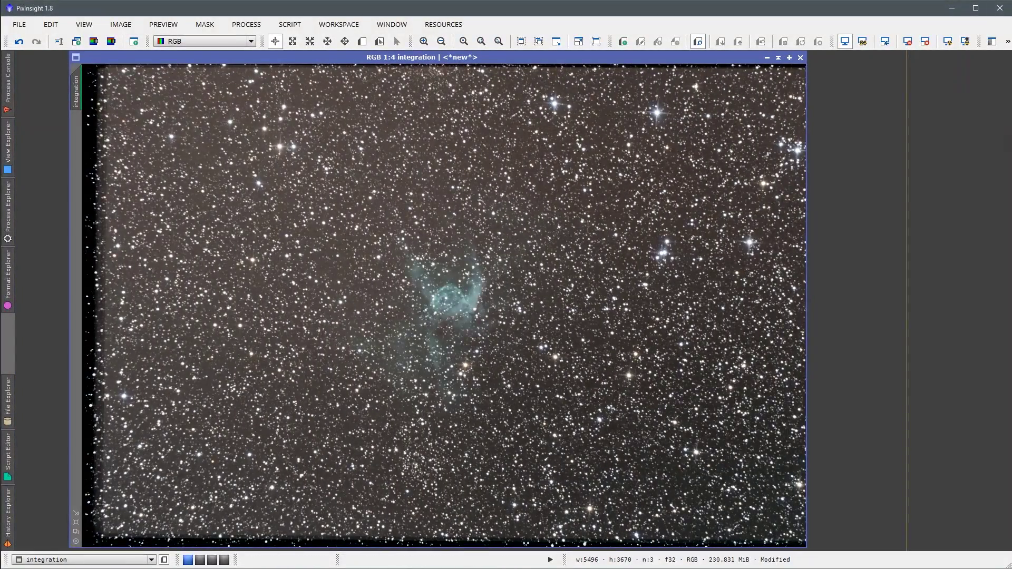
{"action": "key", "text": "alt+Tab"}
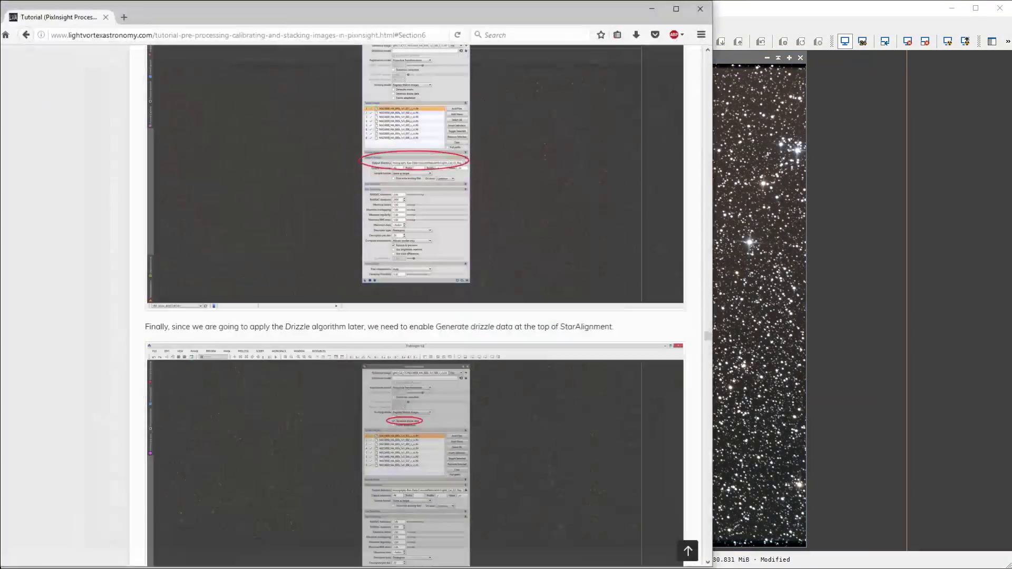
Jump to the tutorial's top, skim its Contents and section 1 list, then return to PixInsight.
{"action": "left_click", "coordinate": [696, 554]}
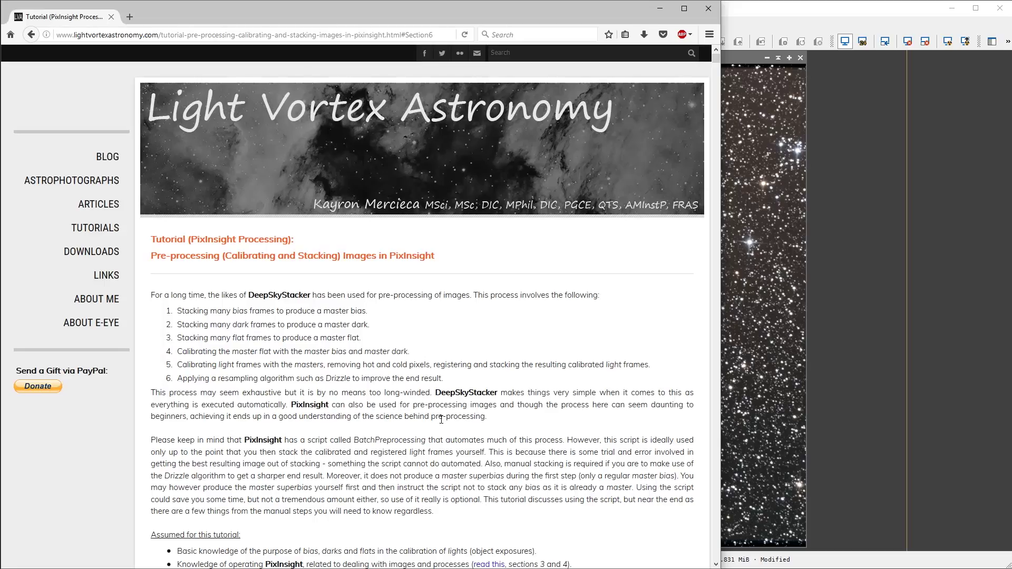
{"action": "scroll", "coordinate": [441, 419], "scroll_direction": "down", "scroll_amount": 5}
{"action": "scroll", "coordinate": [351, 374], "scroll_direction": "down", "scroll_amount": 6}
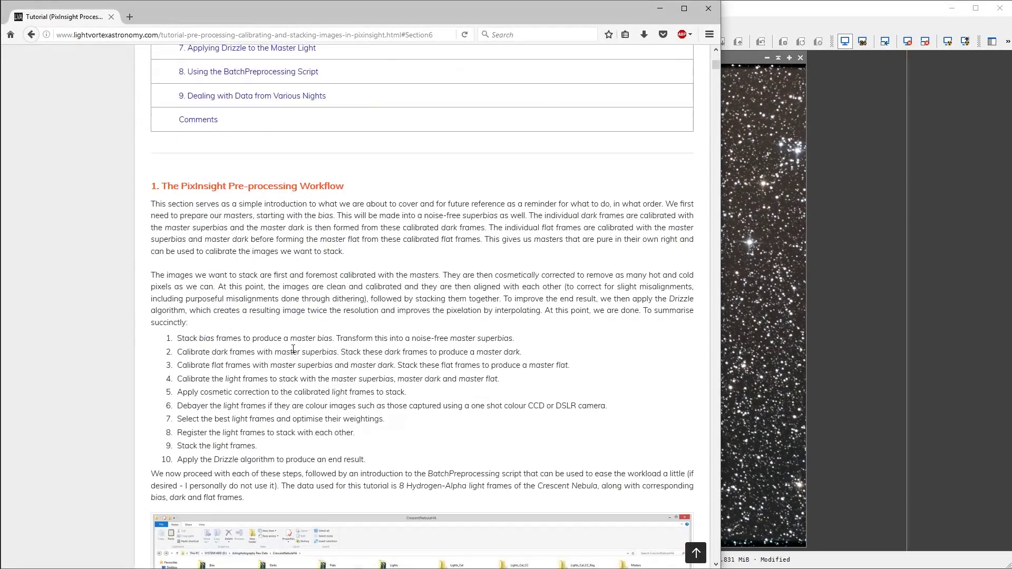
{"action": "scroll", "coordinate": [290, 337], "scroll_direction": "down", "scroll_amount": 3}
{"action": "scroll", "coordinate": [285, 325], "scroll_direction": "down", "scroll_amount": 2}
{"action": "scroll", "coordinate": [342, 337], "scroll_direction": "up", "scroll_amount": 6}
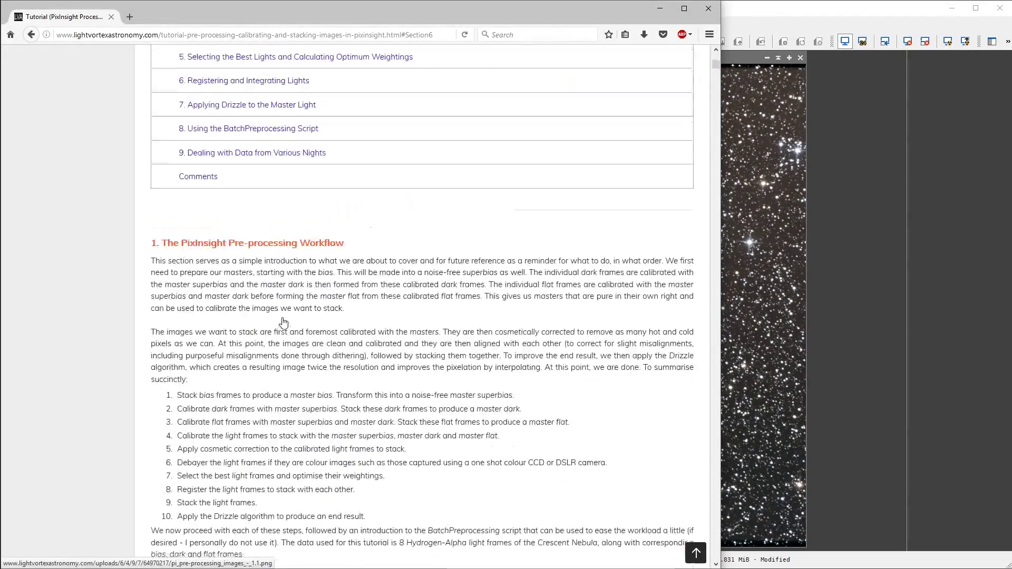
{"action": "scroll", "coordinate": [371, 346], "scroll_direction": "up", "scroll_amount": 4}
{"action": "key", "text": "alt+Tab"}
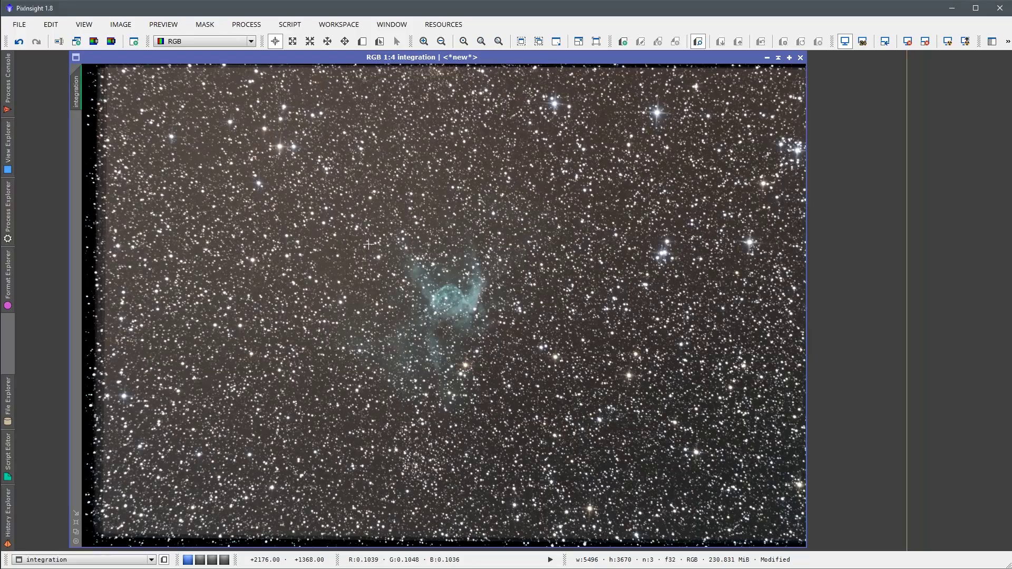